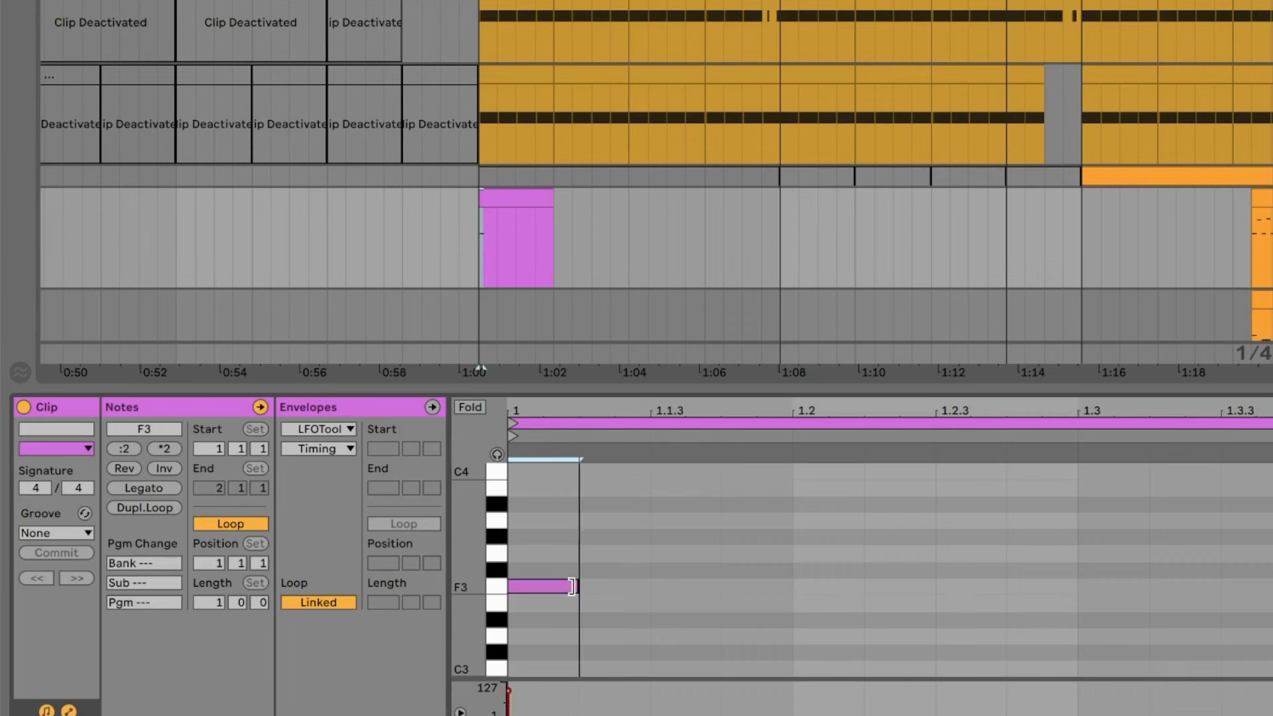
Step: Fill the one-bar MIDI clip with back-to-back sixteenth notes by repeatedly duplicating the first F3 note
key(ctrl+d)
key(ctrl+d)
key(ctrl+d)
key(ctrl+d)
key(ctrl+d)
key(ctrl+d)
key(ctrl+d)
key(ctrl+d)
key(ctrl+d)
key(ctrl+d)
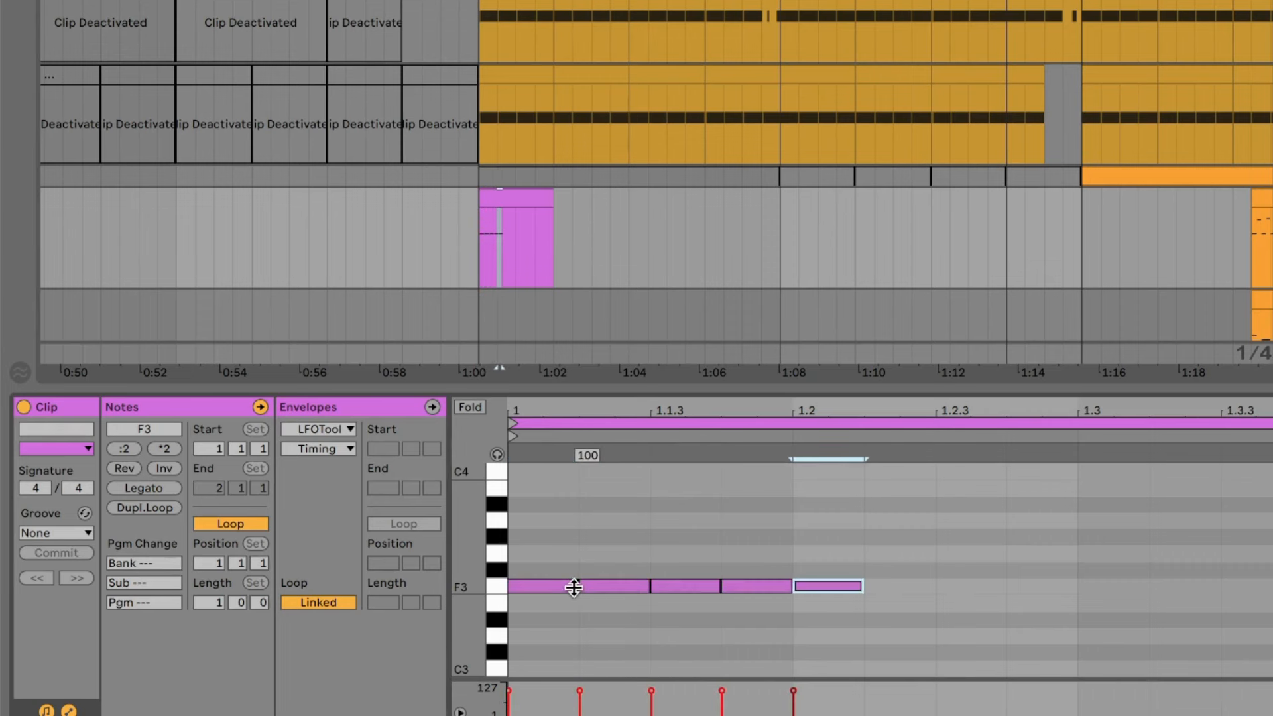
key(ctrl+d)
key(ctrl+d)
key(ctrl+d)
key(ctrl+d)
key(ctrl+d)
key(ctrl+d)
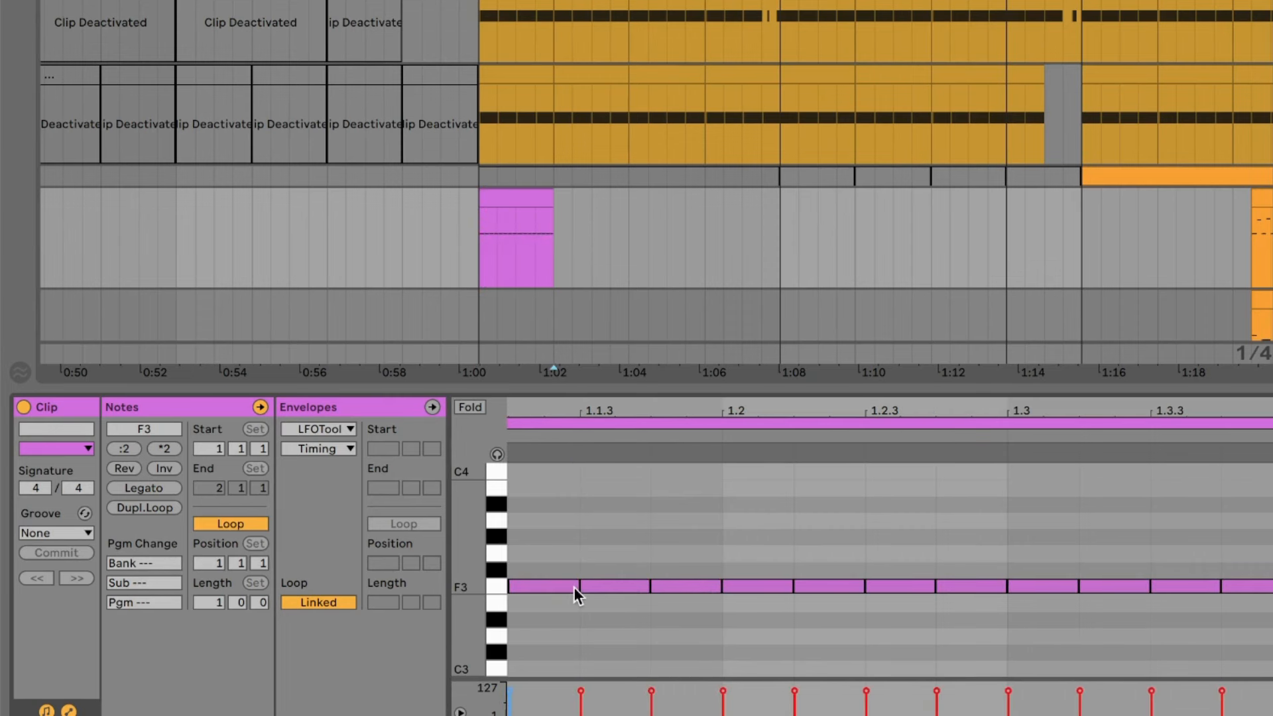
Step: Set oscillator A's octave to -3 and shape Env 1 with a 455 ms decay and -∞ dB sustain
key(space)
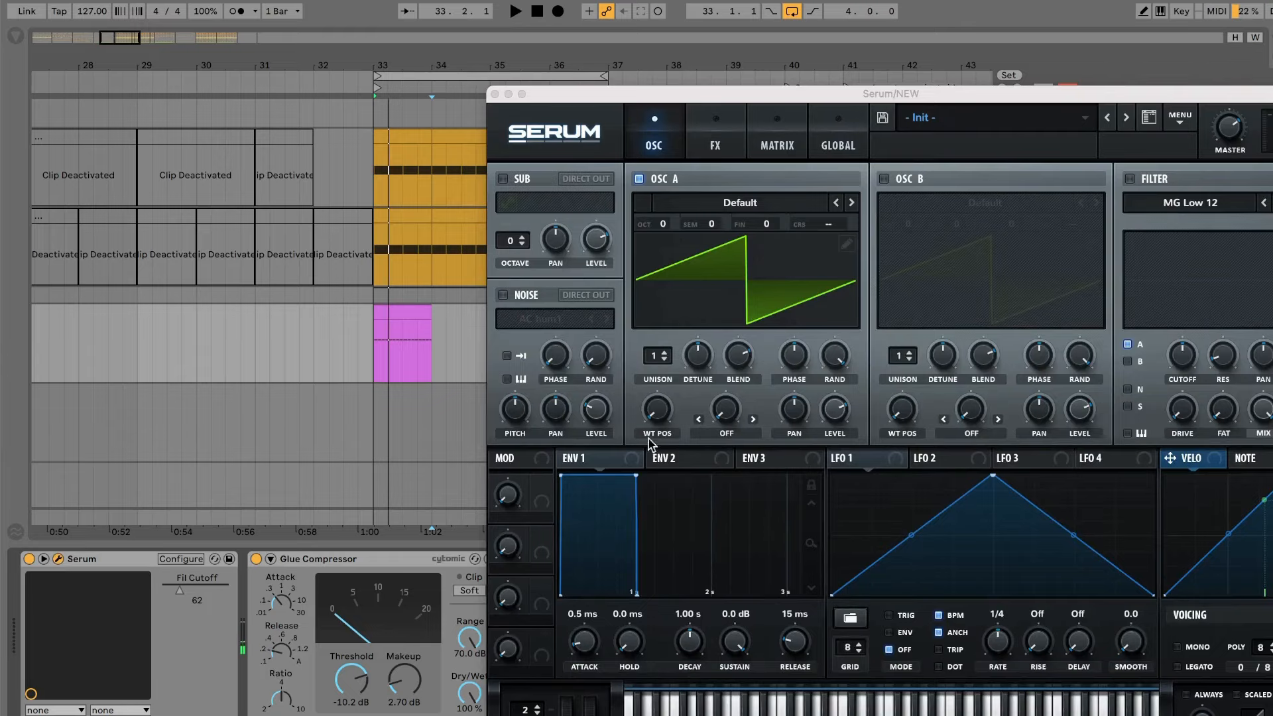
drag(665, 236, 668, 313)
key(space)
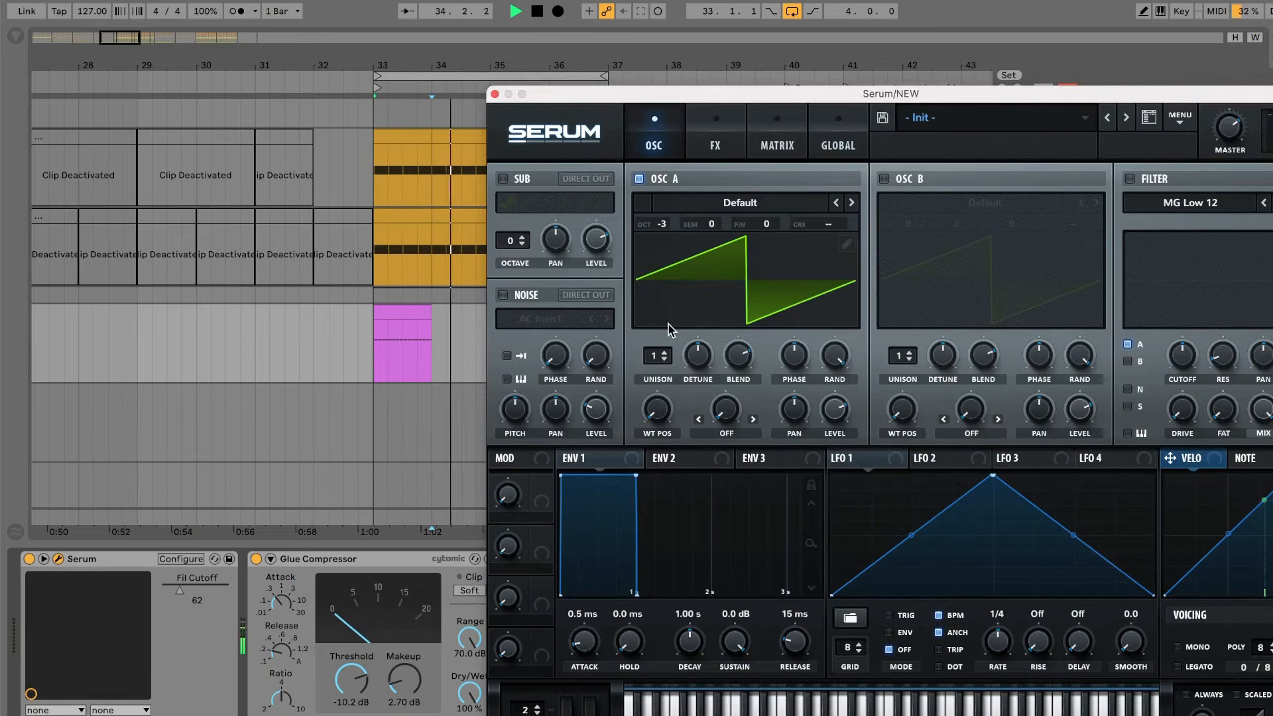
drag(742, 646, 723, 666)
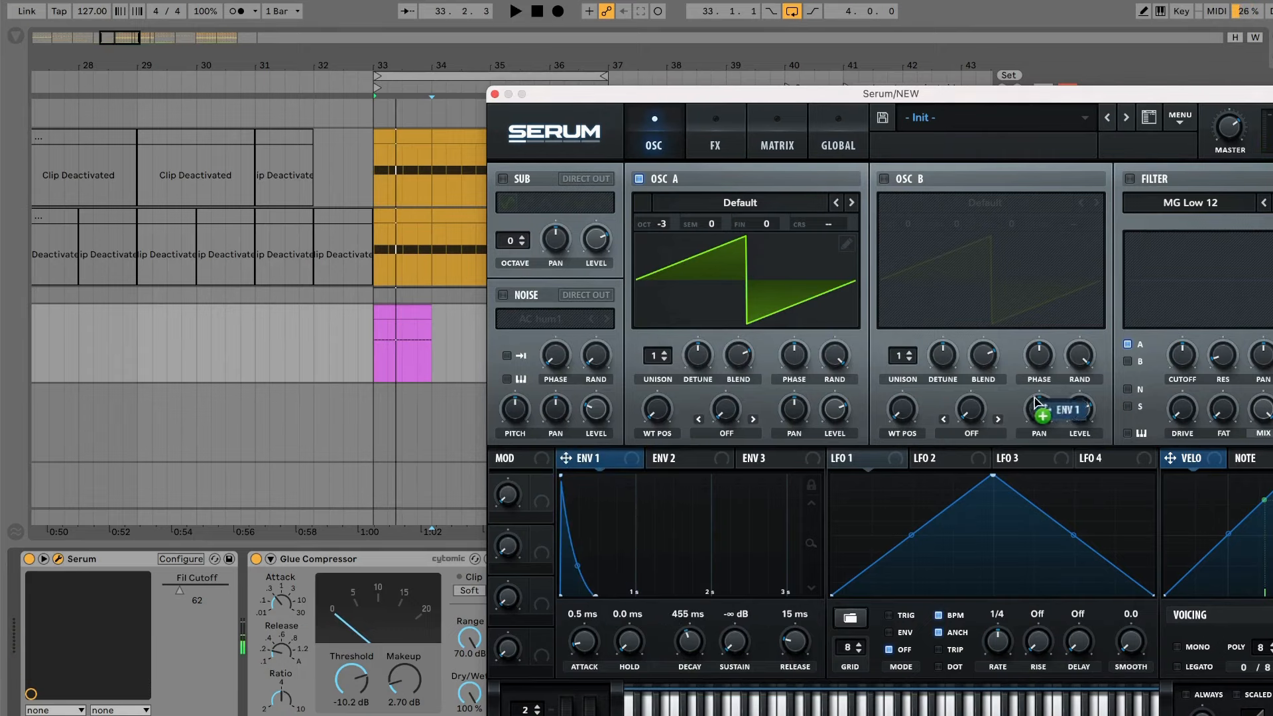
Step: Enable the MG Low 12 filter with Env 1 modulating its cutoff, and raise its resonance, drive and fat
click(1127, 178)
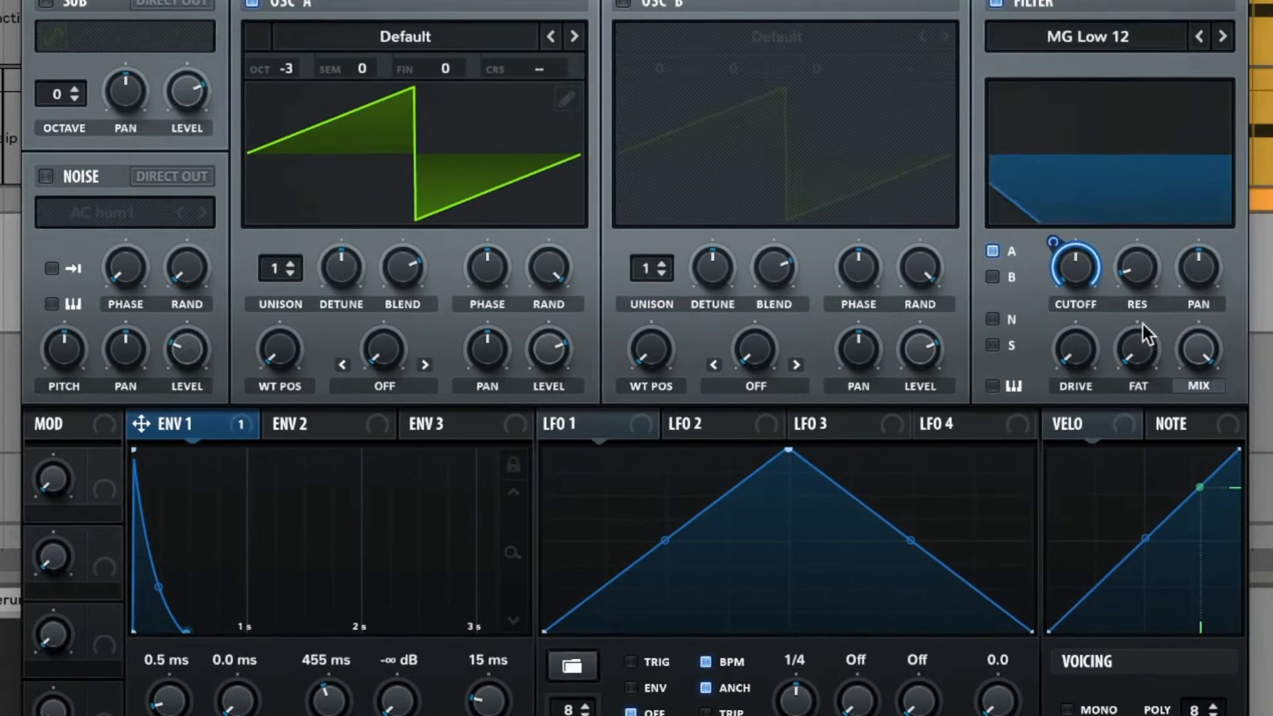
drag(1128, 216, 1121, 202)
drag(1072, 351, 1127, 320)
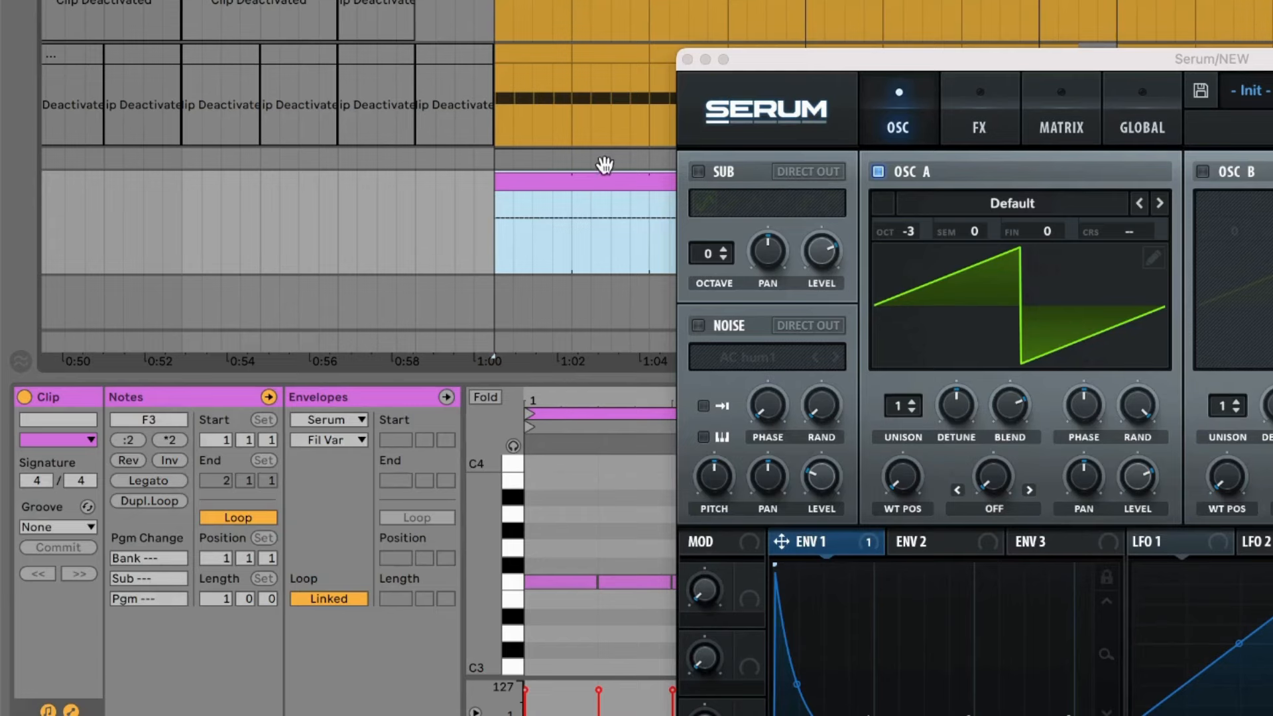
Step: Extend the looped purple MIDI clip to four bars in the arrangement
scroll(605, 165, right, 5)
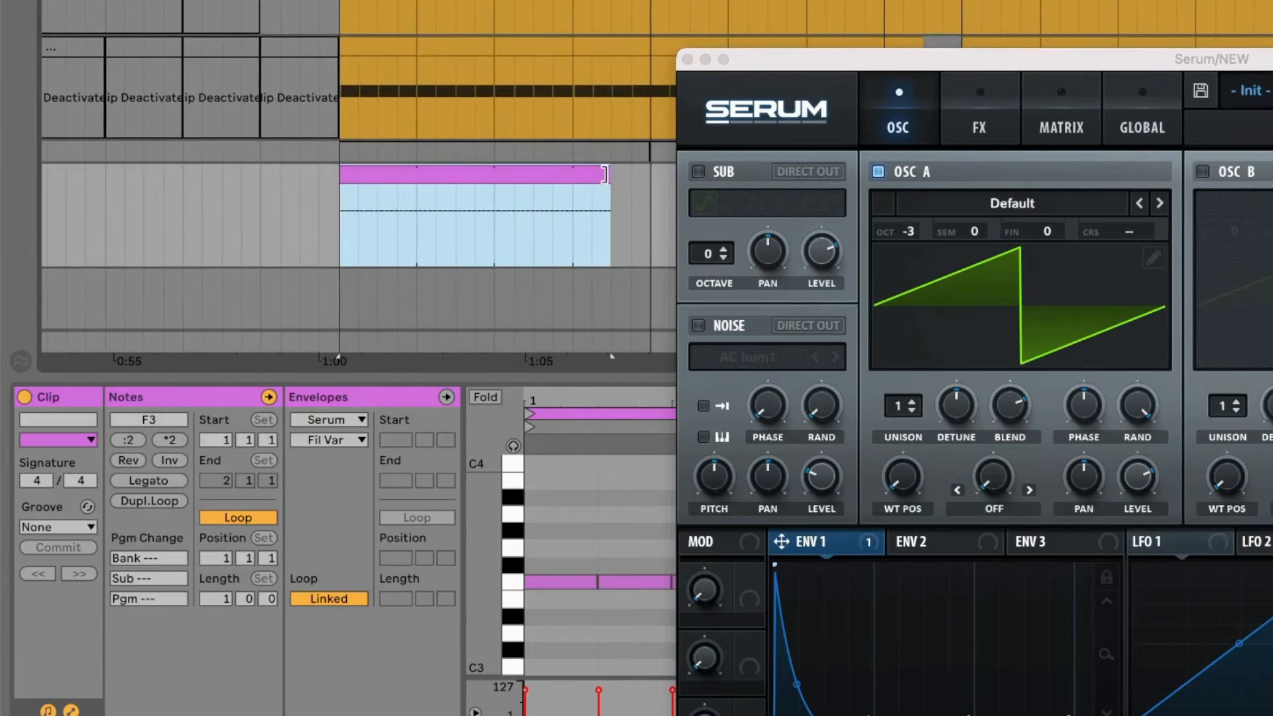
drag(605, 173, 634, 173)
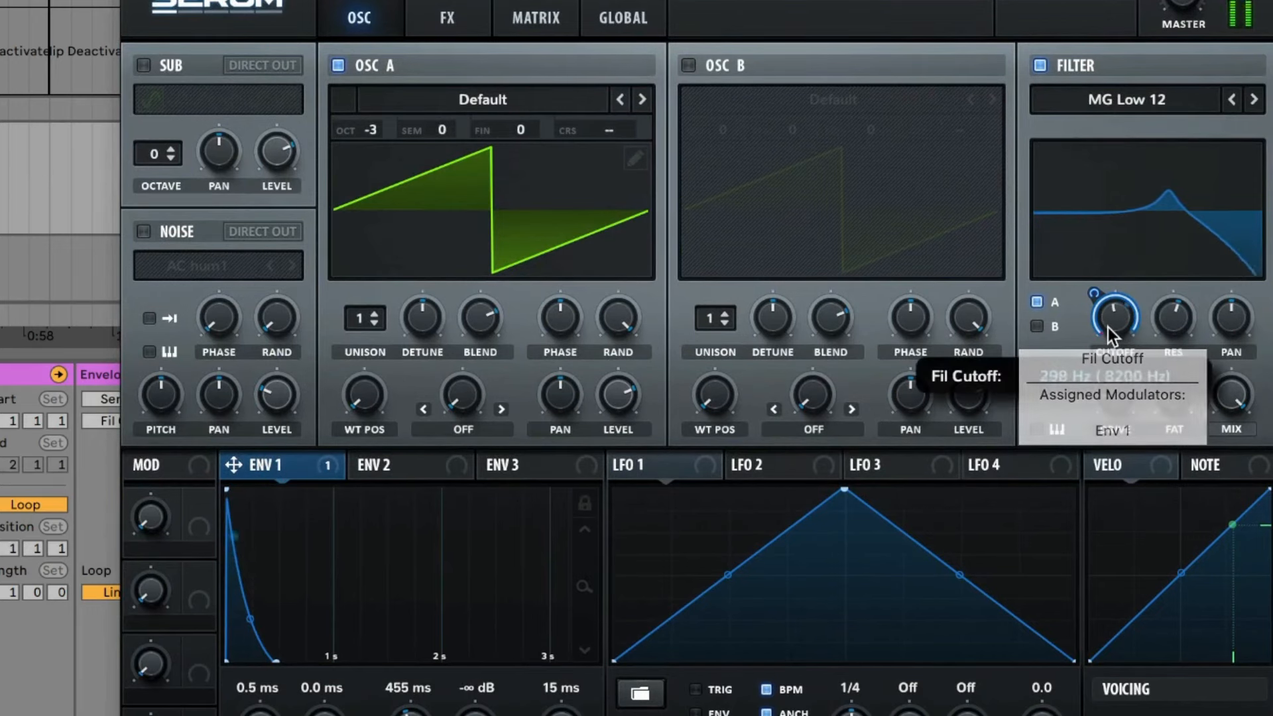
Step: Lower Serum's filter cutoff to 99 and adjust how strongly Env 1 modulates it
drag(1108, 314, 1116, 372)
drag(1088, 290, 1095, 402)
drag(1120, 331, 1094, 296)
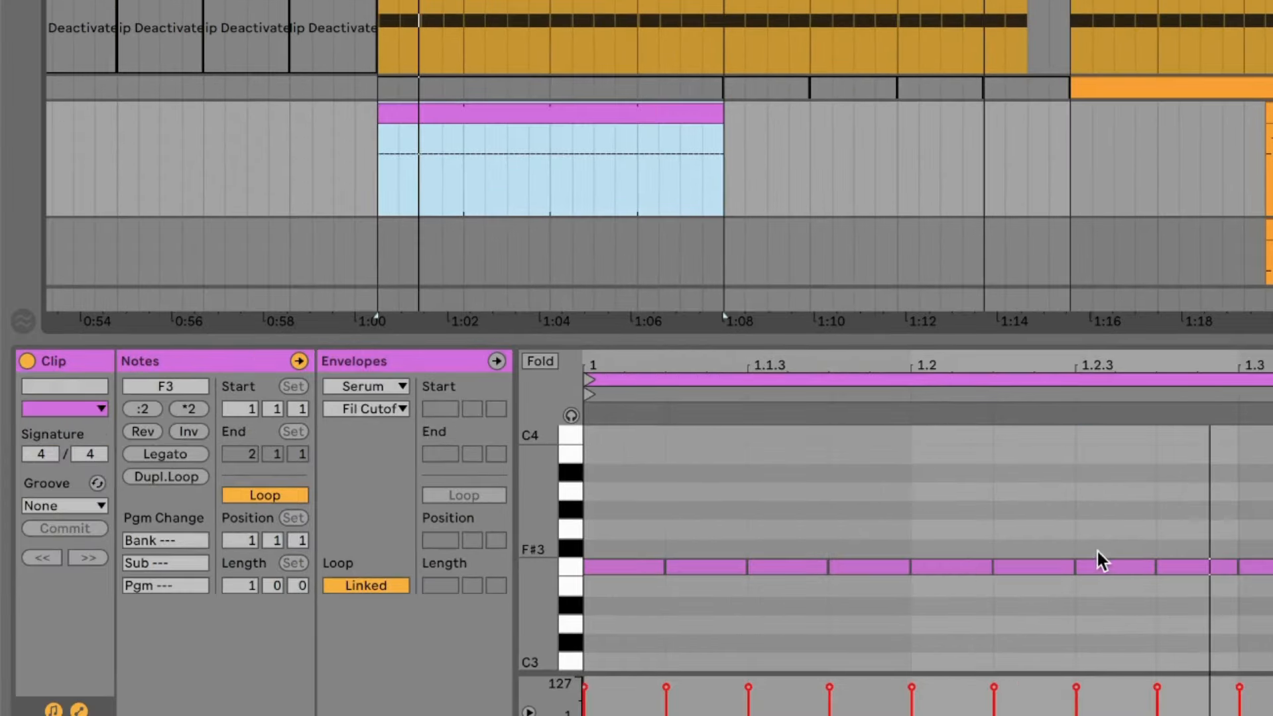
Step: Raise the F3 note at 1.2.3 an octave to F4 and copy it one sixteenth later as F#4
click(1097, 563)
key(shift+Up)
scroll(1127, 444, up, 2)
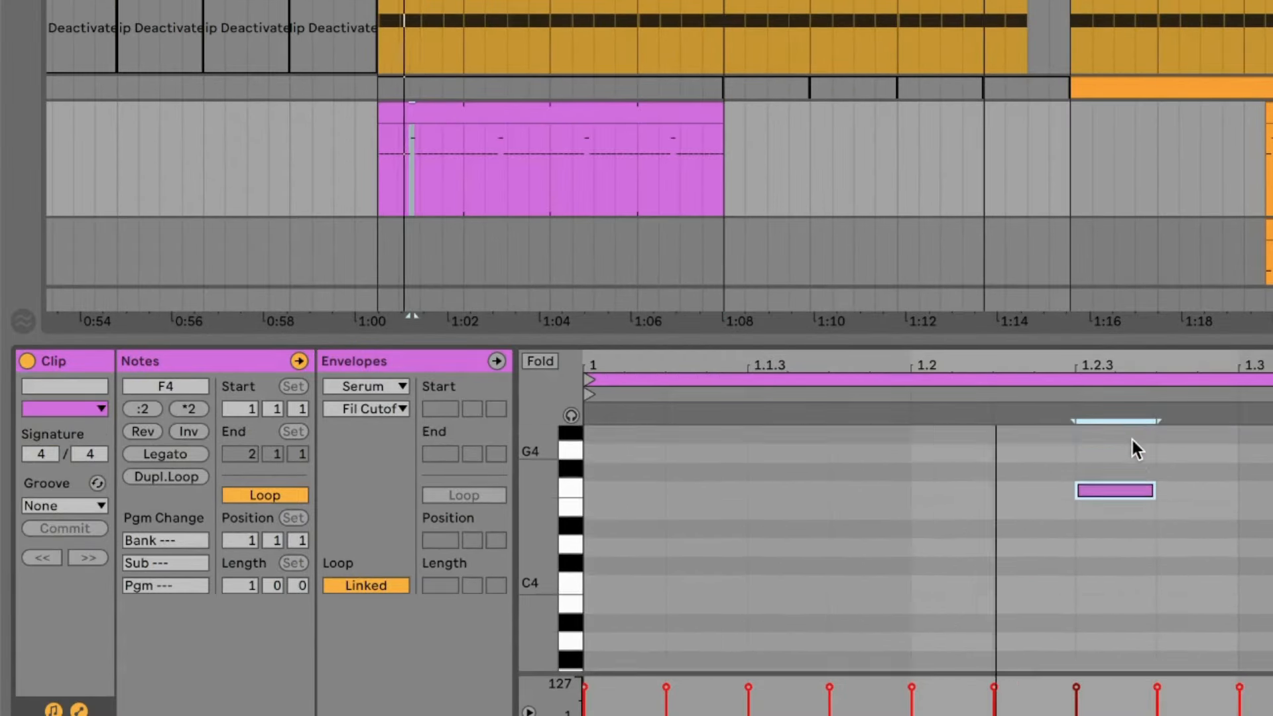
click(1104, 492)
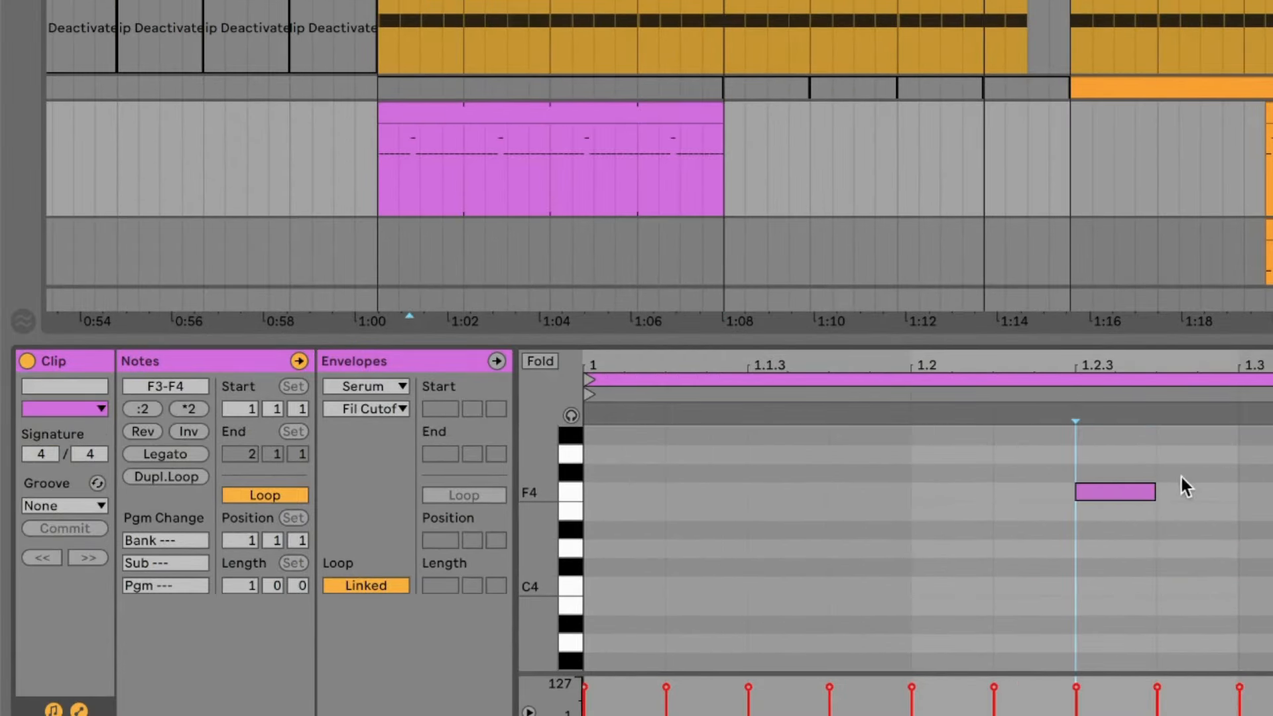
drag(1104, 492, 1181, 472)
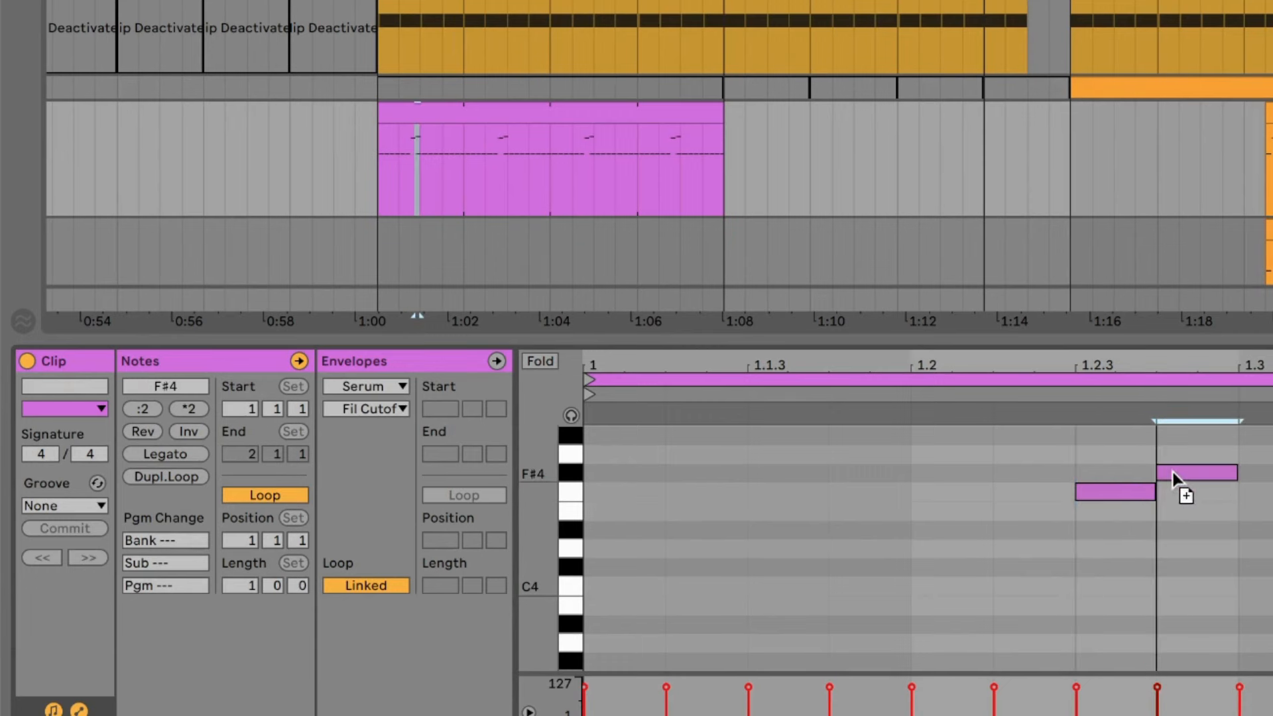
Step: Move the F4 note to 1.2.2 and the F3 note from there to 1.2.3, and delete the F3 note at 1.2.4
scroll(1179, 575, down, 3)
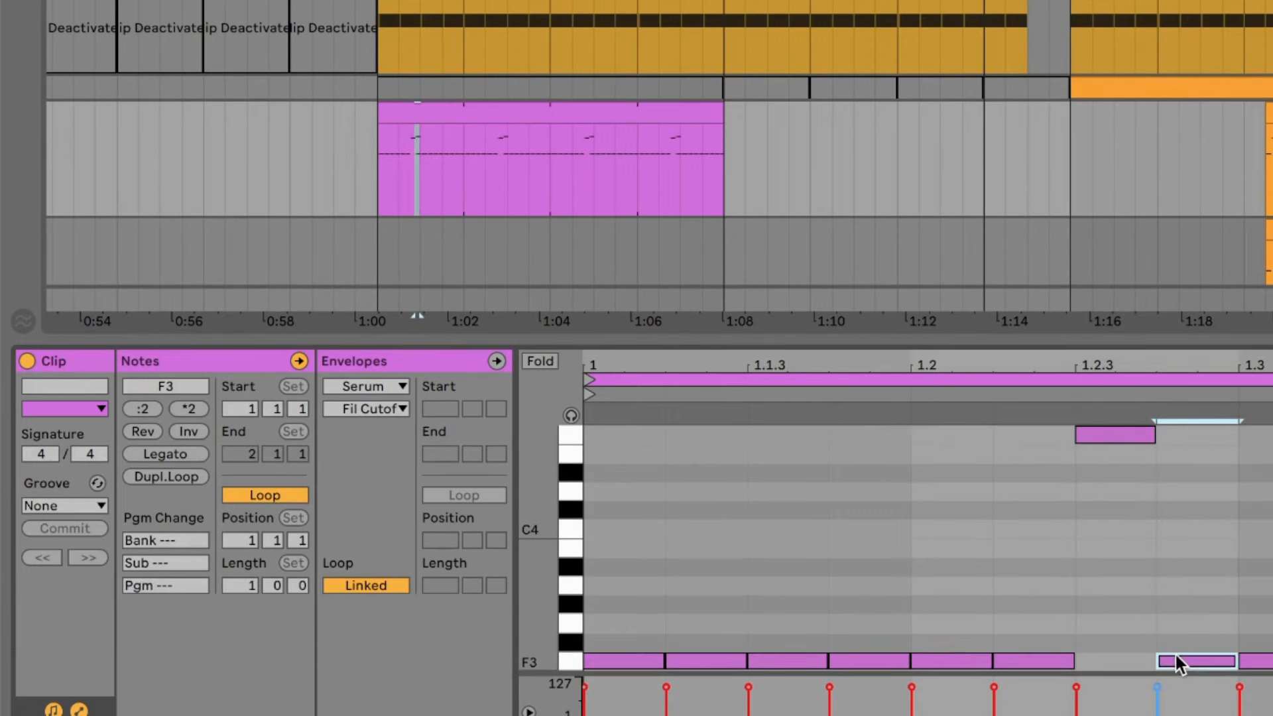
drag(1107, 430, 1033, 434)
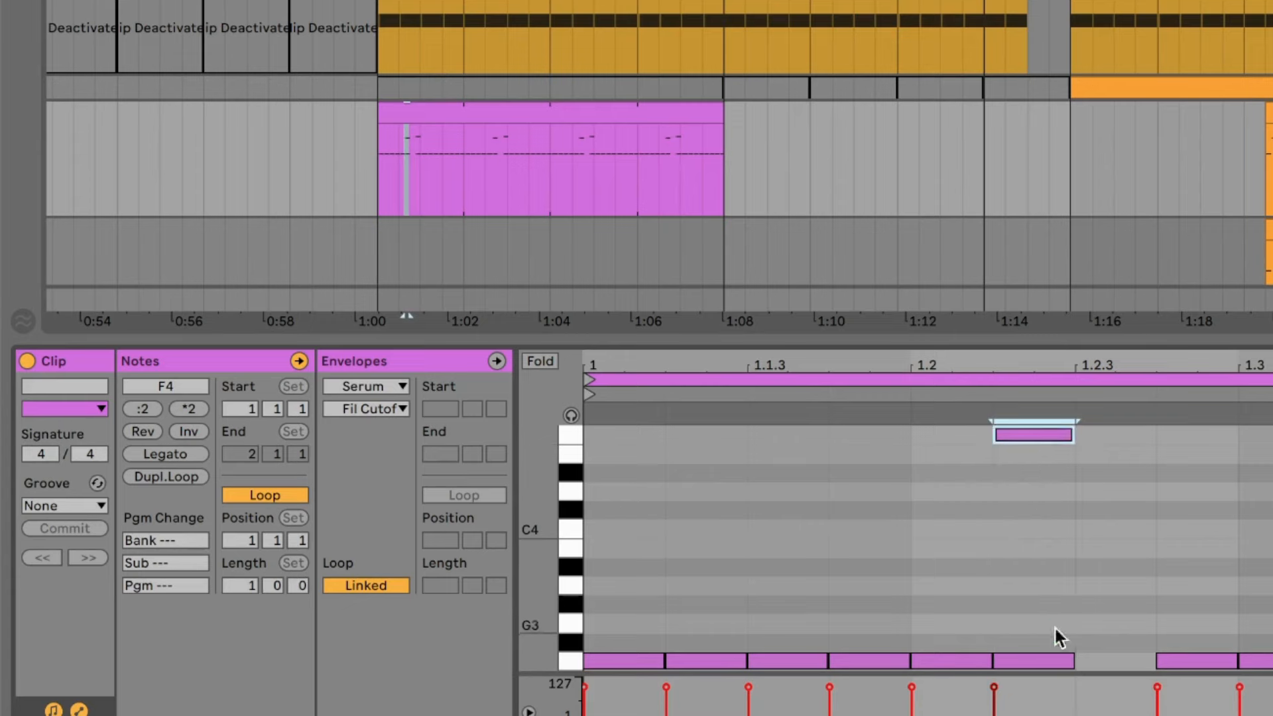
drag(1048, 663, 1131, 659)
scroll(1131, 471, up, 1)
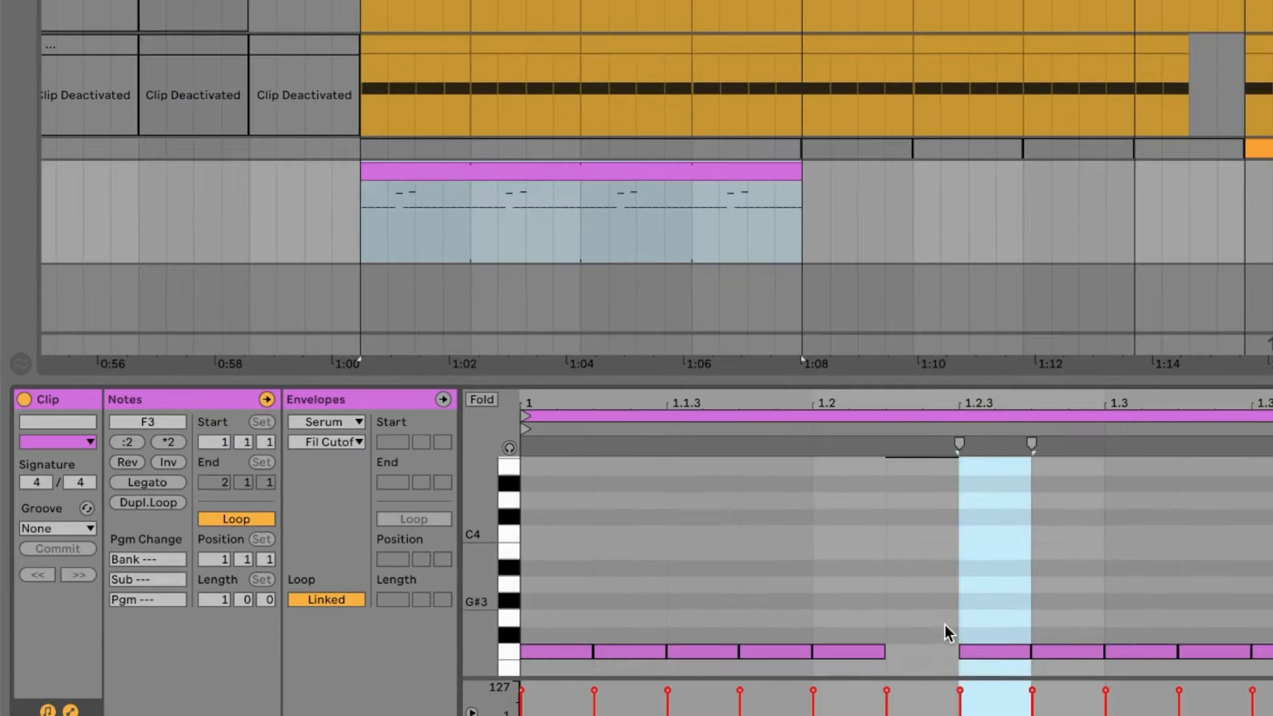
double_click(1057, 653)
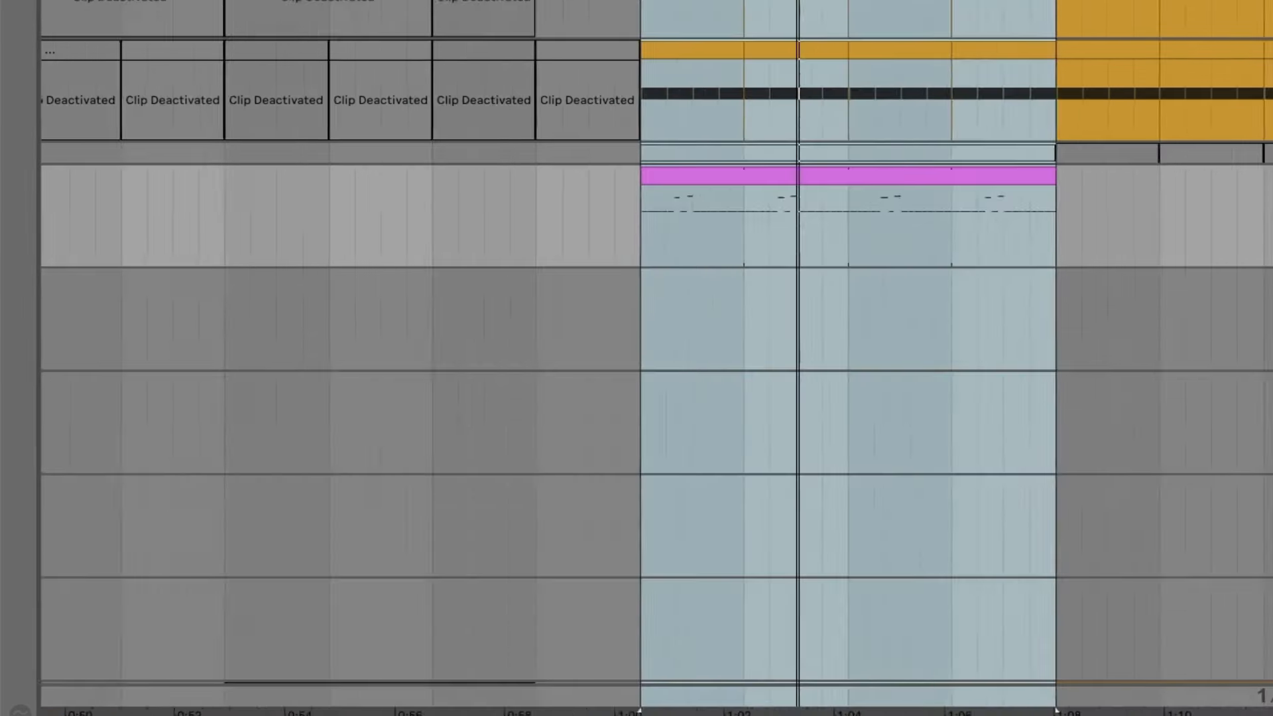
Step: Reopen the purple clip in a taller note editor and examine the F4 and F#4 notes
key(plus)
key(plus)
key(plus)
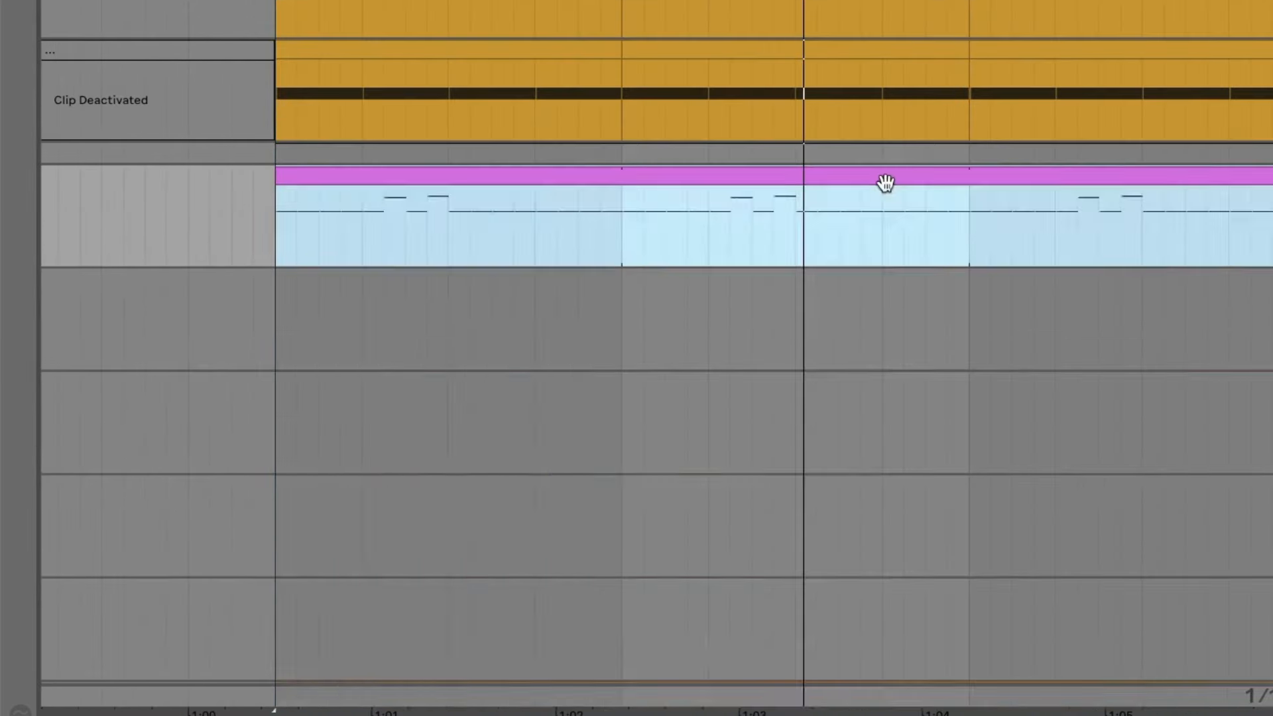
double_click(887, 179)
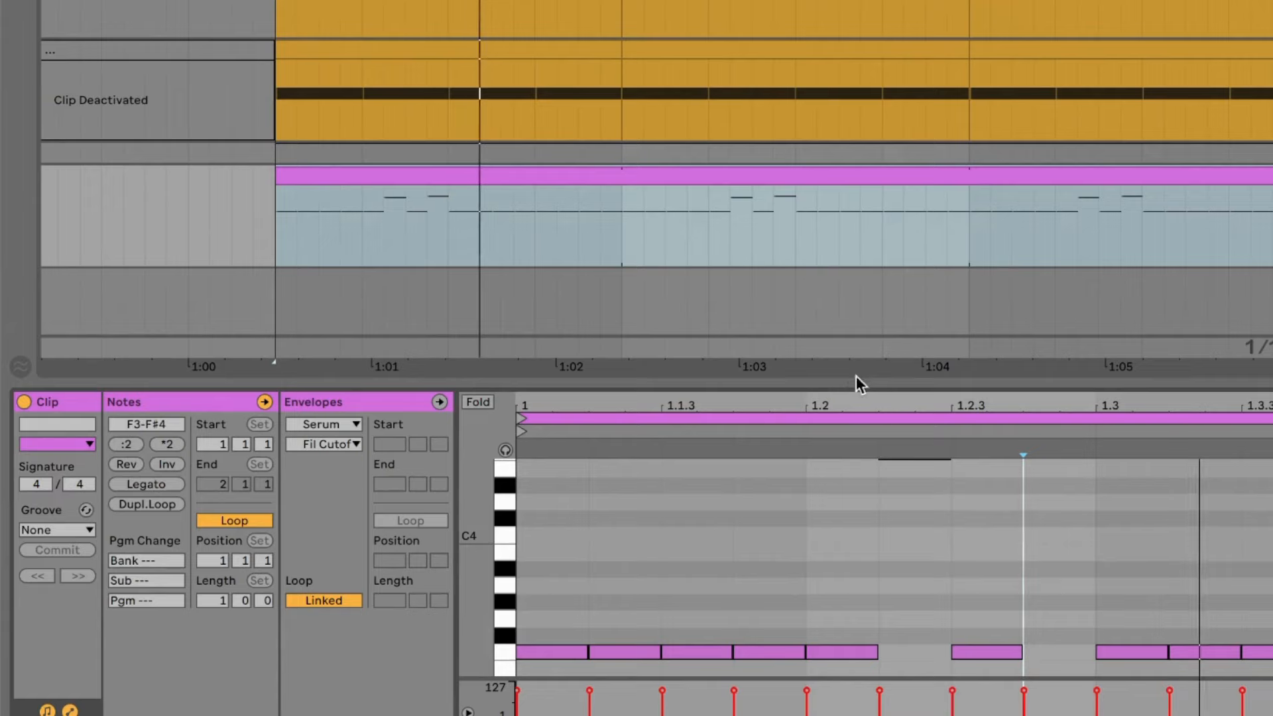
drag(857, 381, 855, 287)
scroll(909, 432, up, 3)
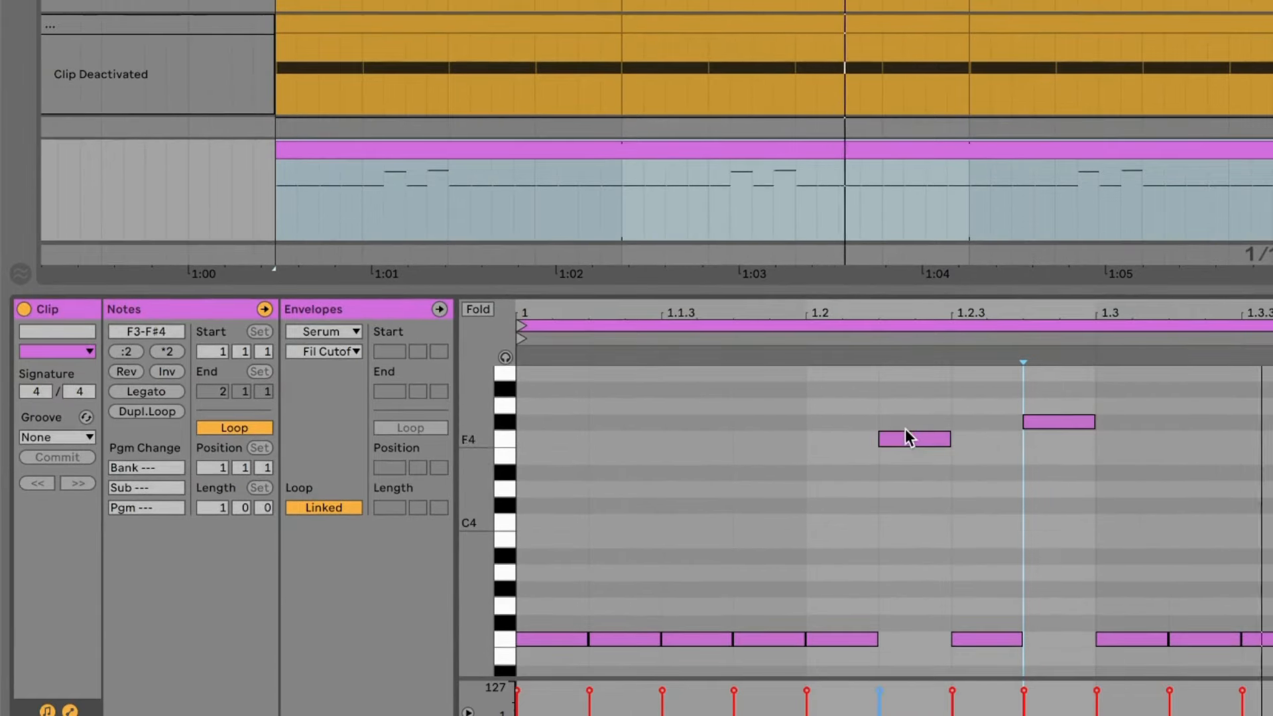
Step: Reopen the Serum window, set Env 1's decay to 430 ms and lower the filter cutoff to 84
key(shift+Tab)
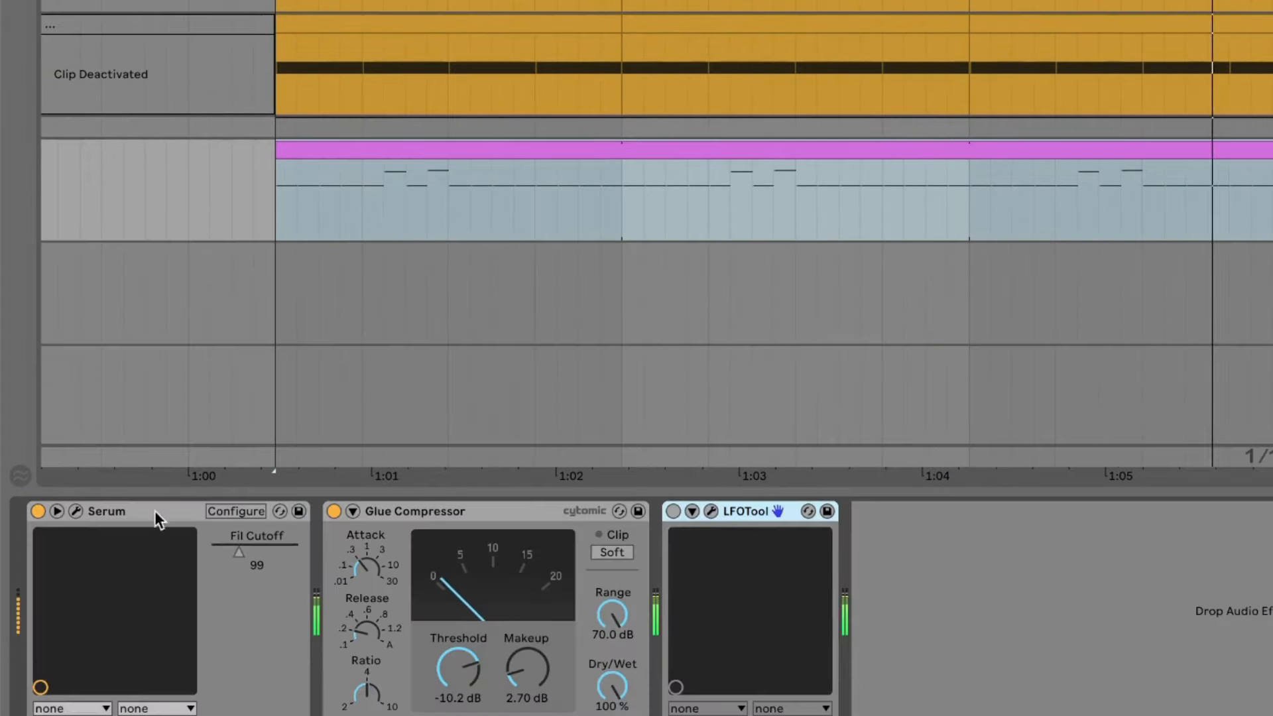
click(76, 512)
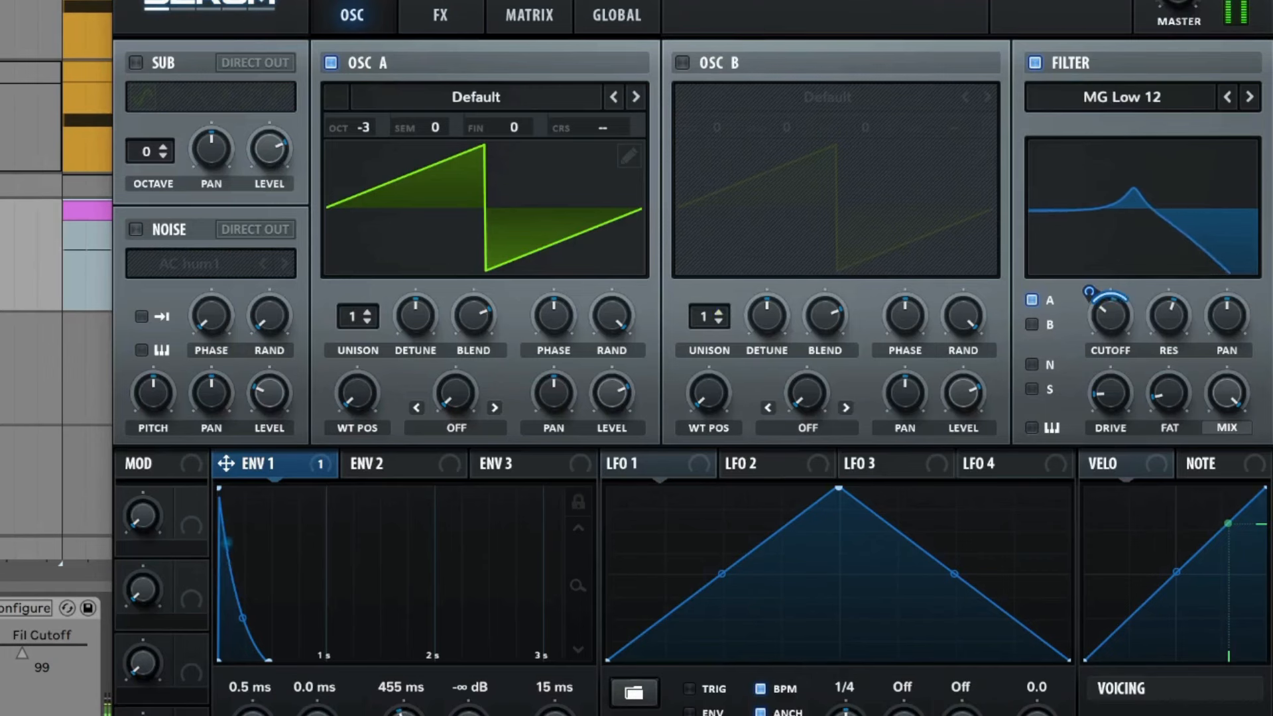
mouse_move(401, 715)
mouse_down()
mouse_move(402, 698)
mouse_move(401, 715)
mouse_up()
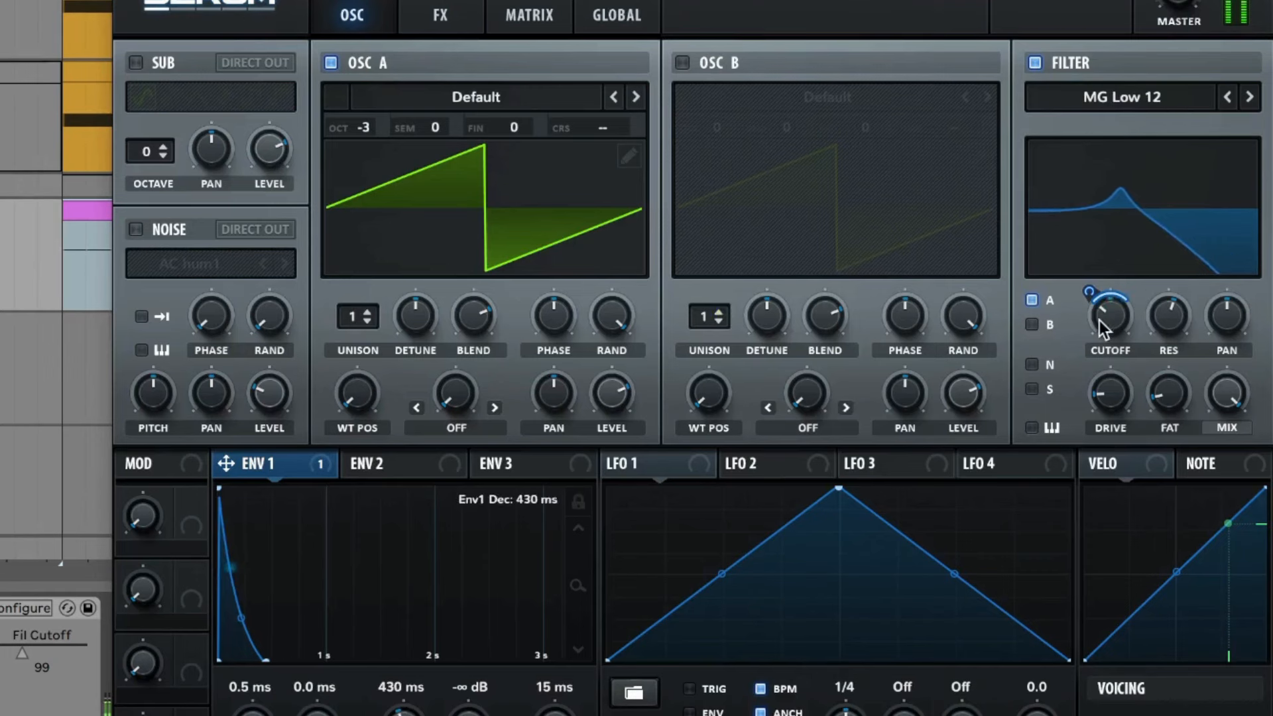
drag(1099, 320, 1073, 292)
Step: Add Tube distortion with increased drive, and reduce Env 1's modulation of the filter cutoff
click(441, 15)
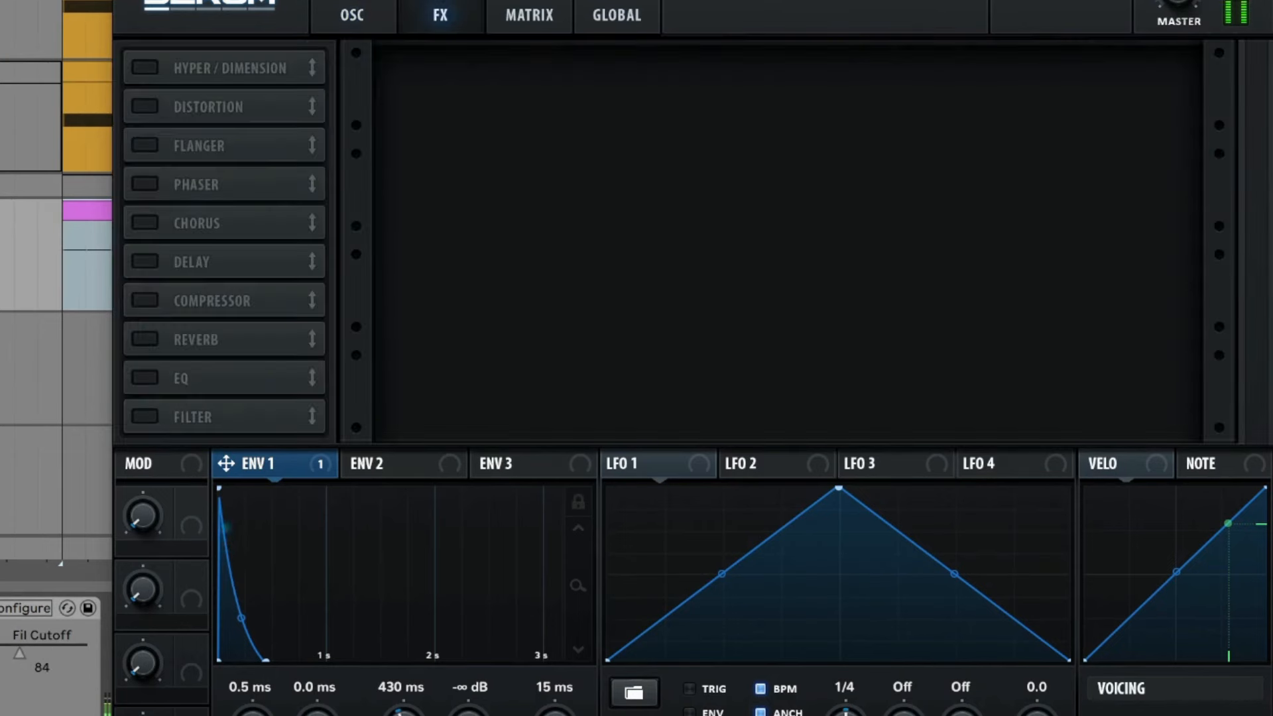
click(145, 106)
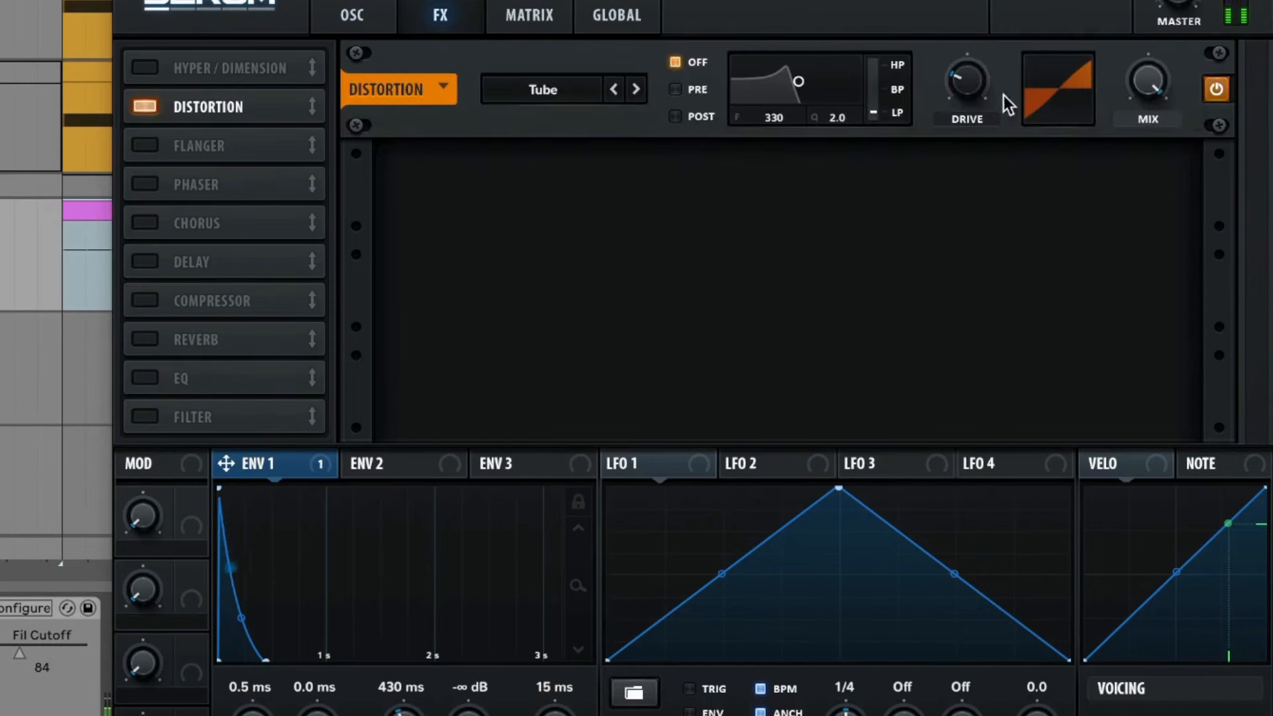
drag(968, 81, 982, 3)
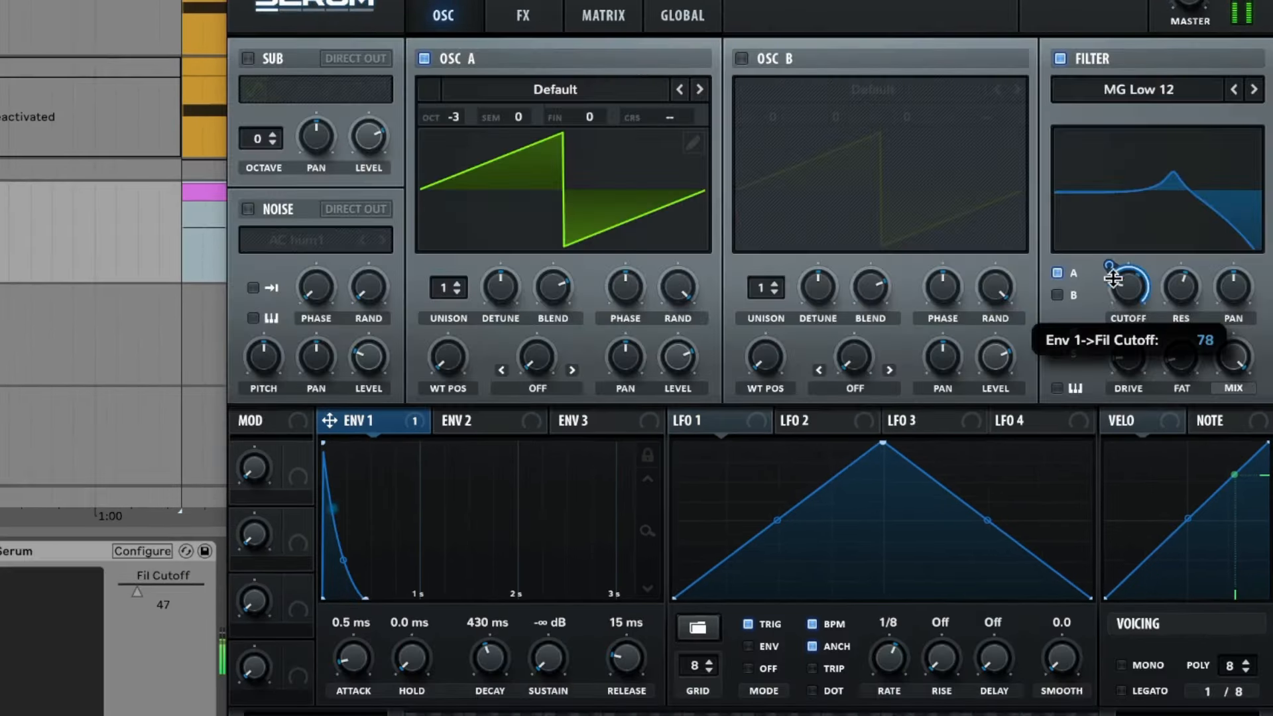
drag(1113, 279, 1117, 309)
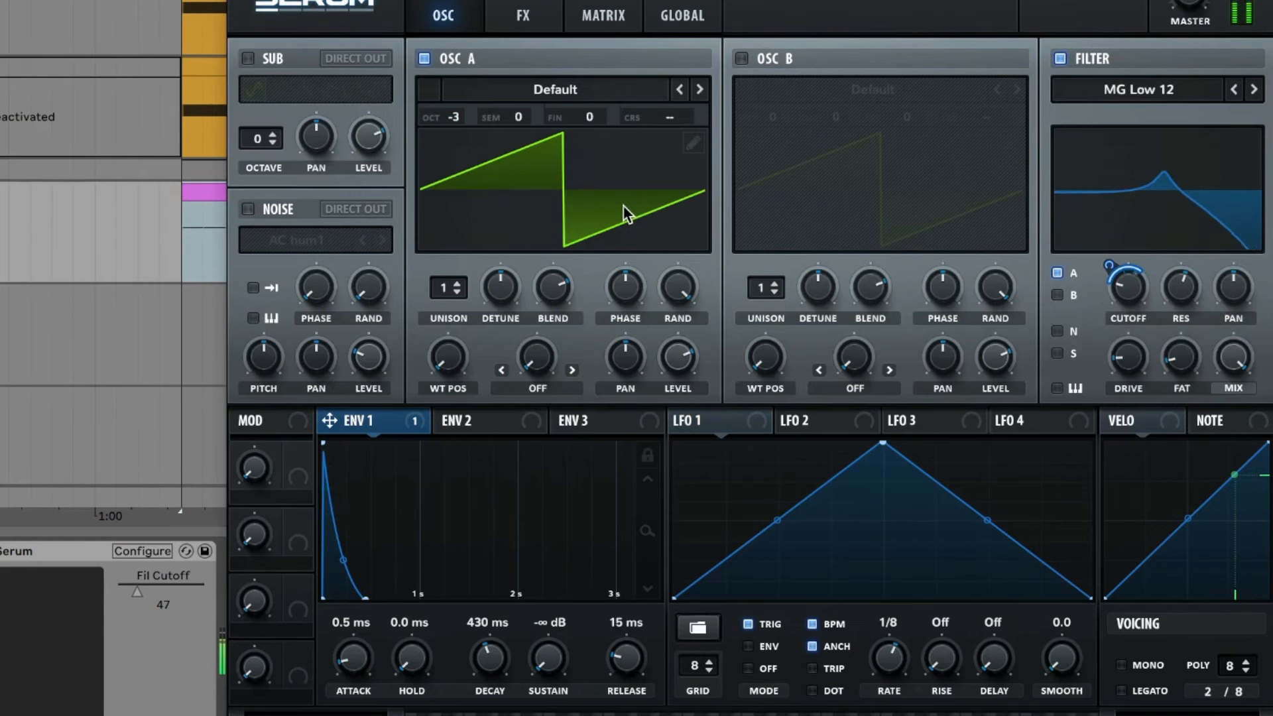
Step: Add a compressor to the effects, adjust its gain while trying multiband mode, and turn multiband back off
click(498, 8)
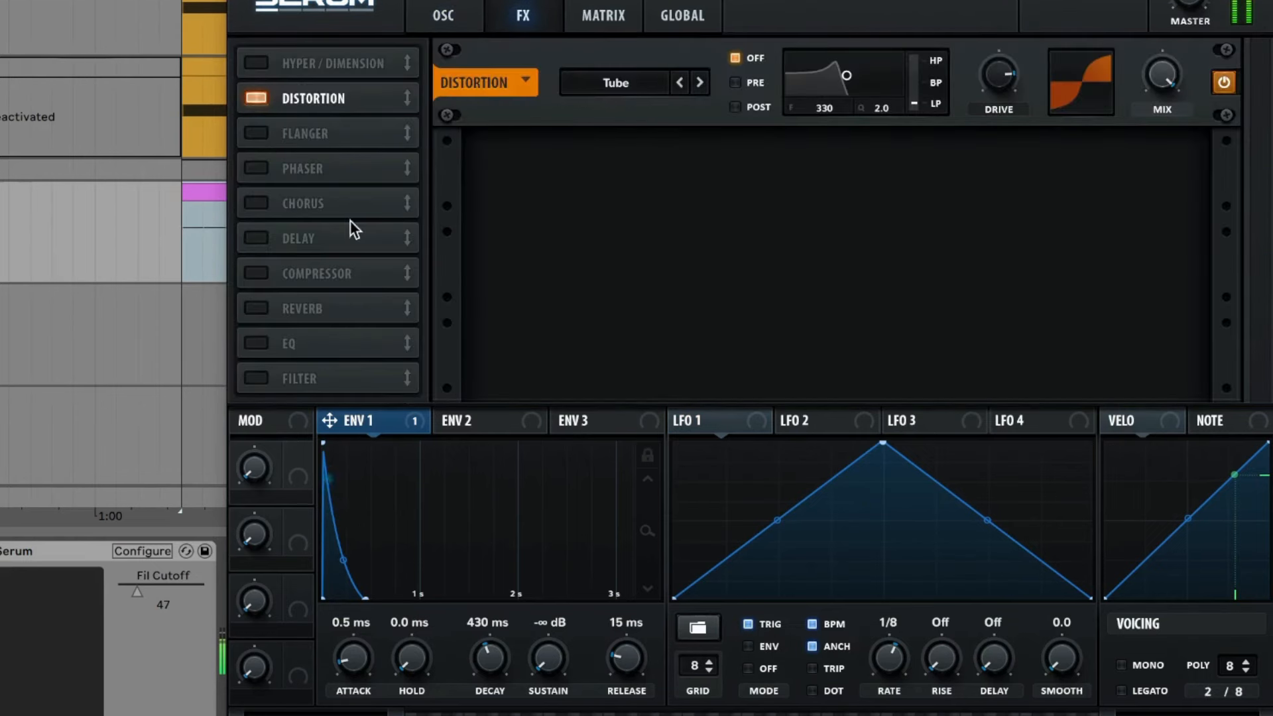
click(268, 269)
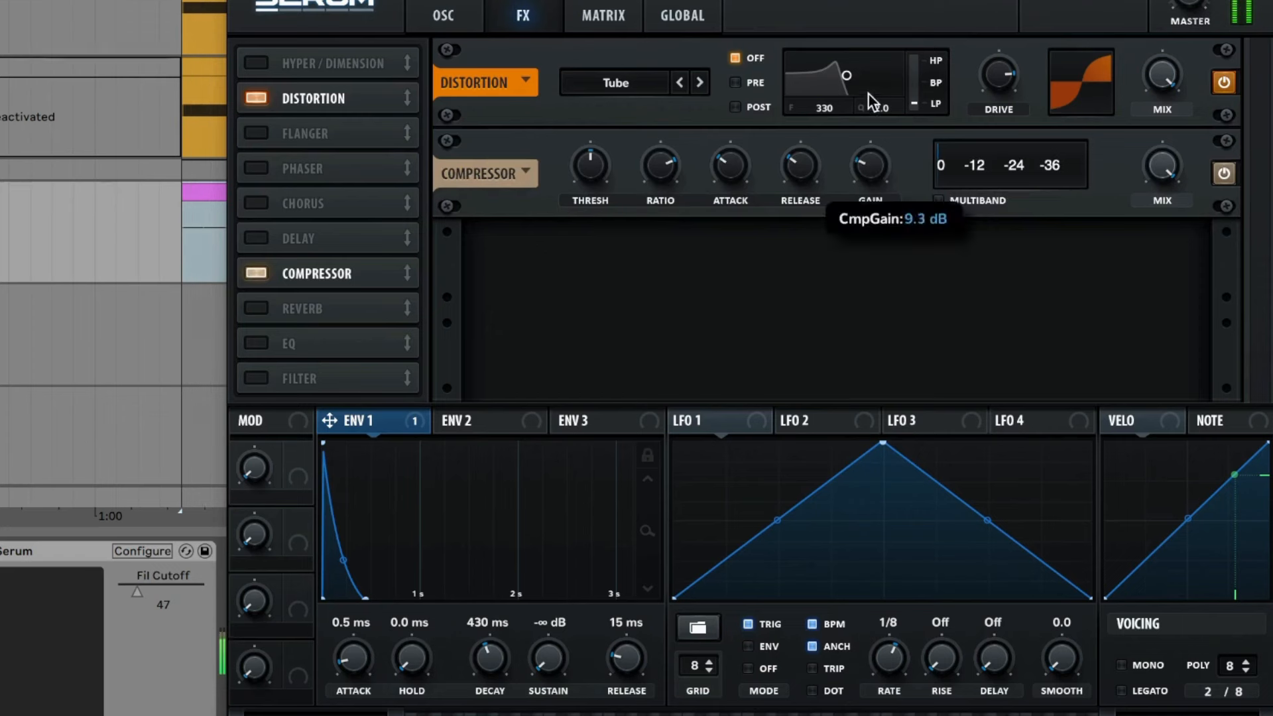
click(937, 200)
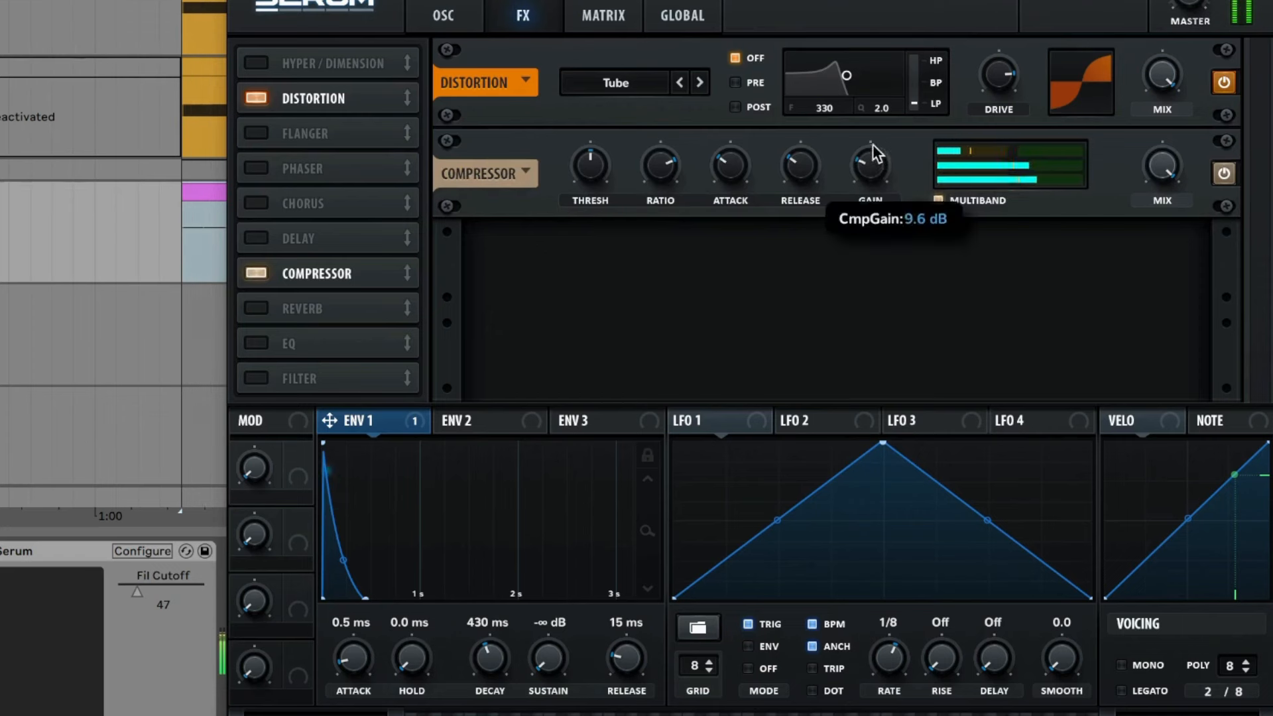
drag(871, 92, 863, 132)
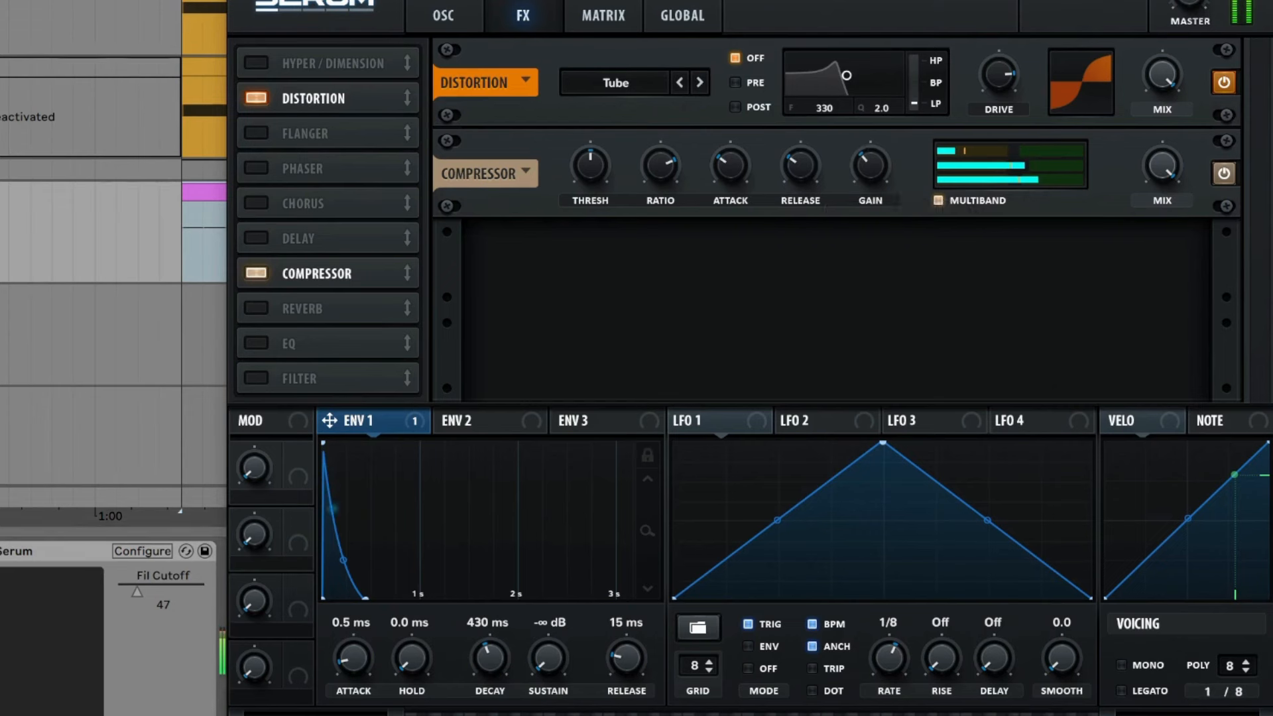
drag(868, 164, 865, 188)
click(937, 200)
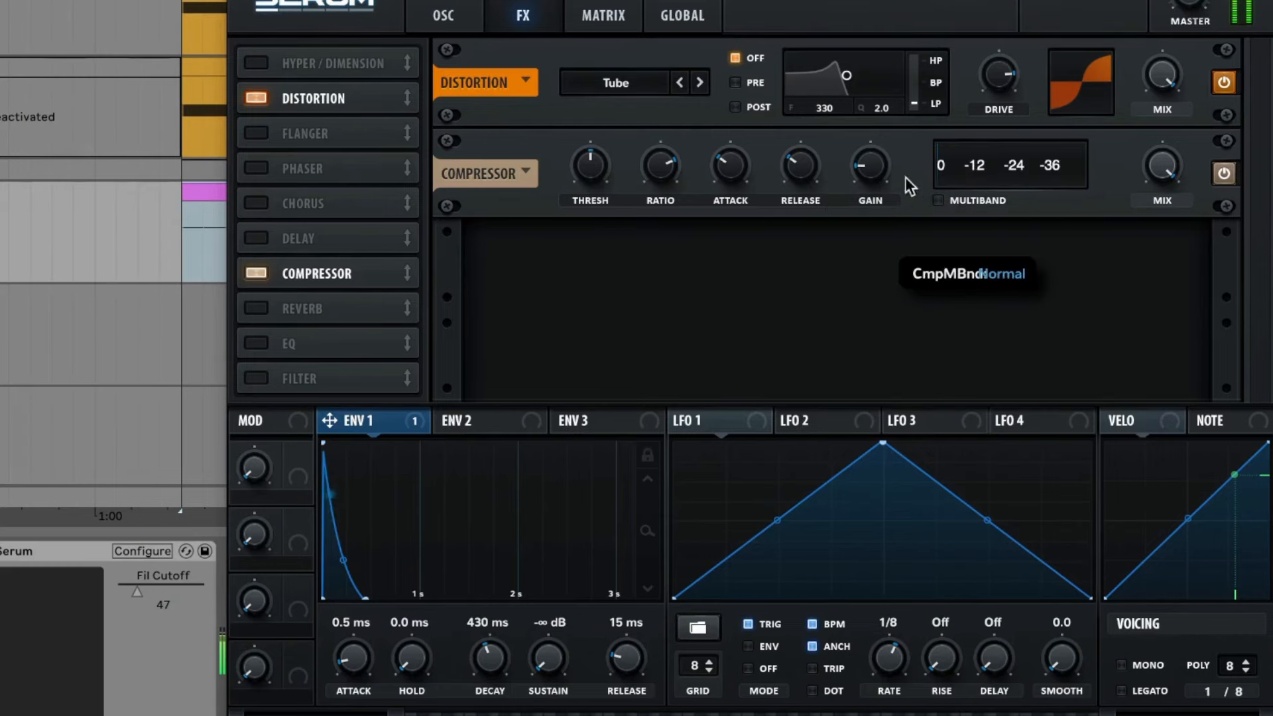
Step: Fine-tune the filter by adjusting Env 1's cutoff modulation, setting the cutoff to 101 and lowering the resonance
click(428, 8)
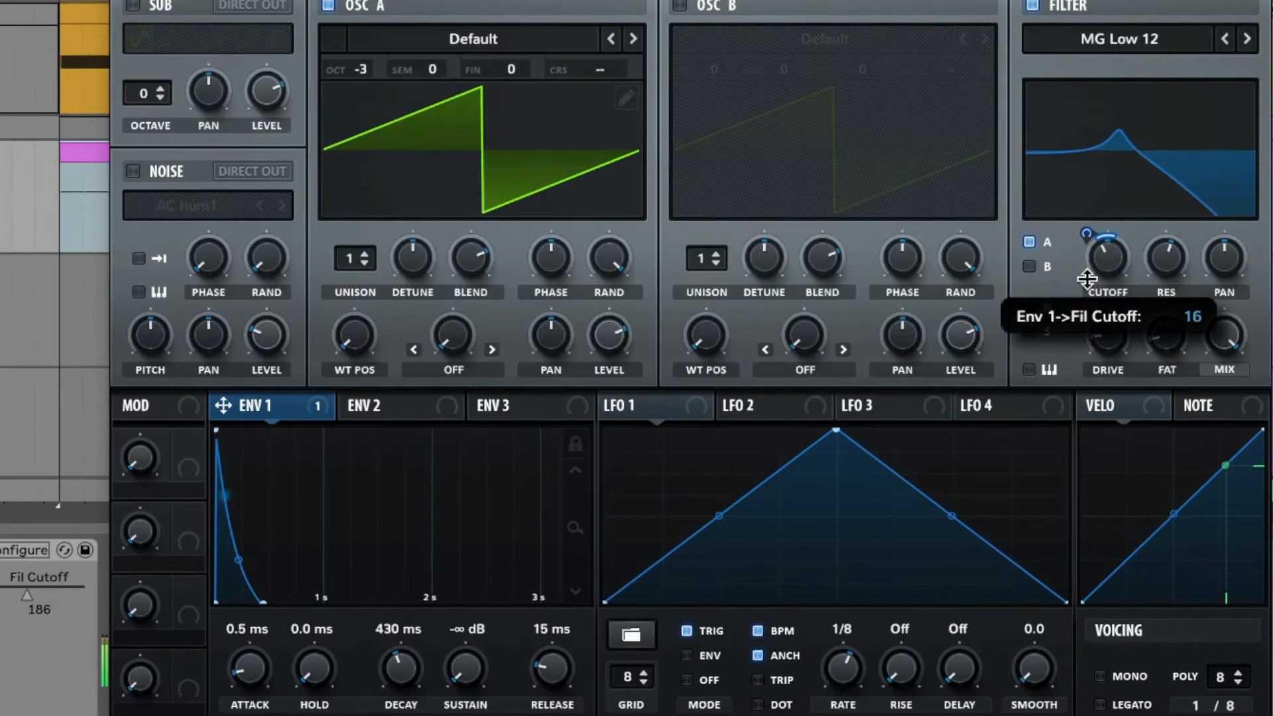
drag(1087, 266, 1088, 263)
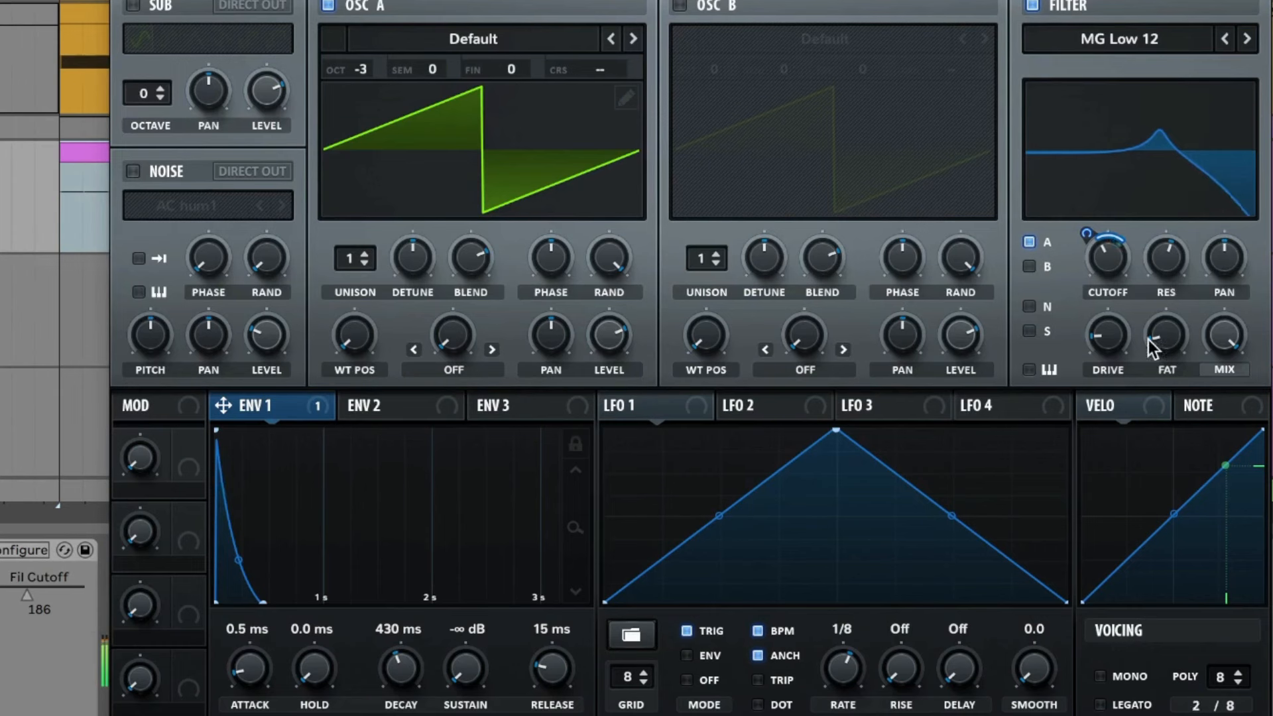
drag(1104, 255, 1083, 182)
drag(1068, 124, 1056, 243)
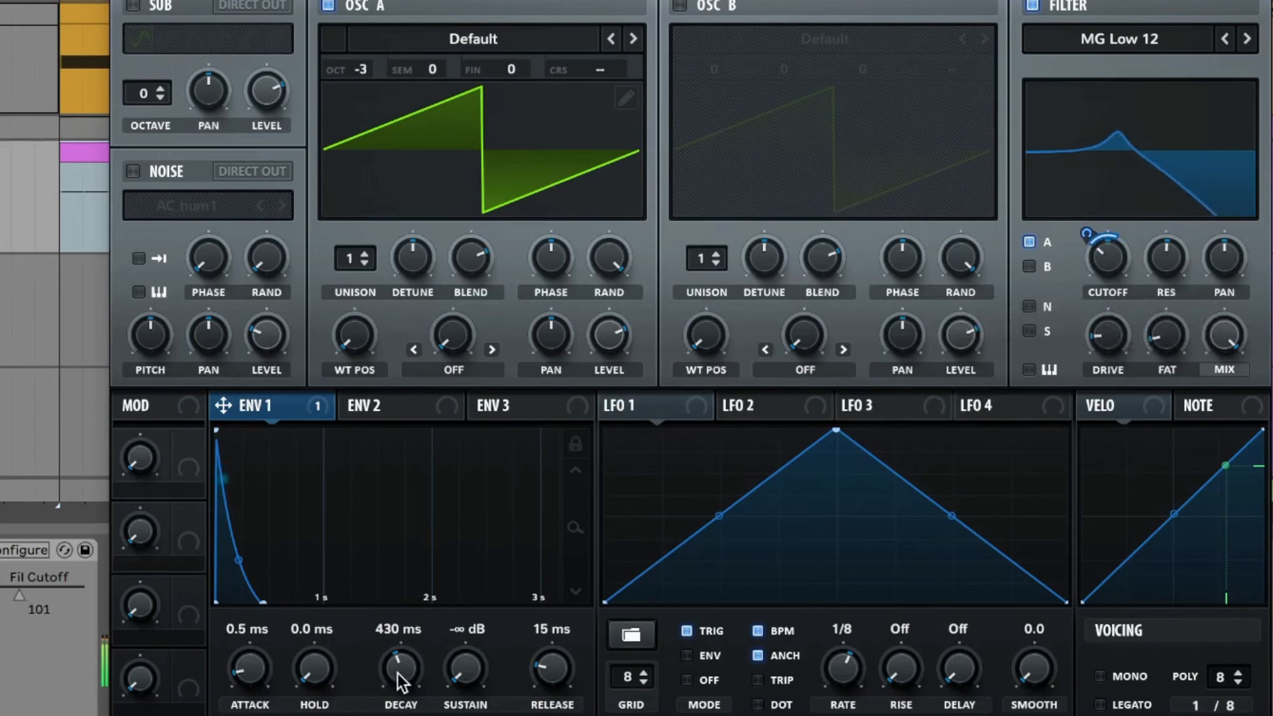
Step: Shorten Env 1's decay to 131 ms and lower the filter cutoff to 60
mouse_move(403, 679)
mouse_down()
mouse_move(401, 655)
mouse_move(398, 689)
mouse_move(400, 591)
mouse_move(390, 691)
mouse_up()
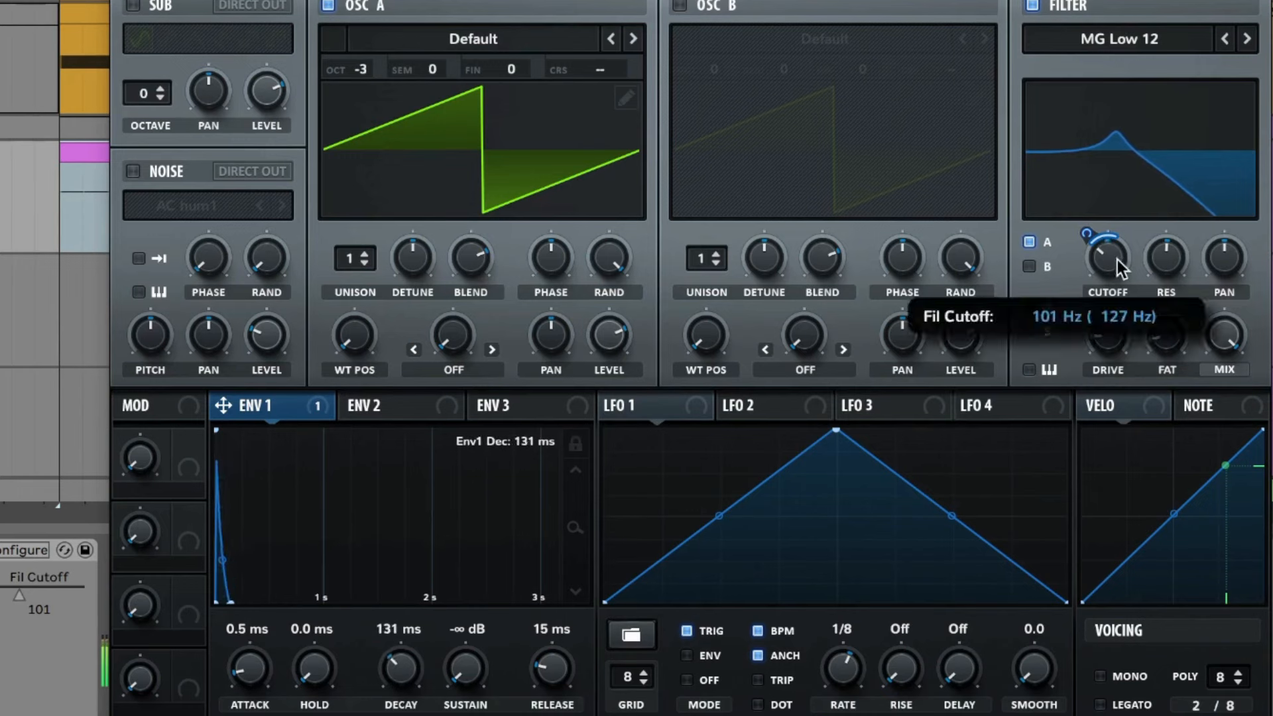
drag(1117, 260, 1088, 221)
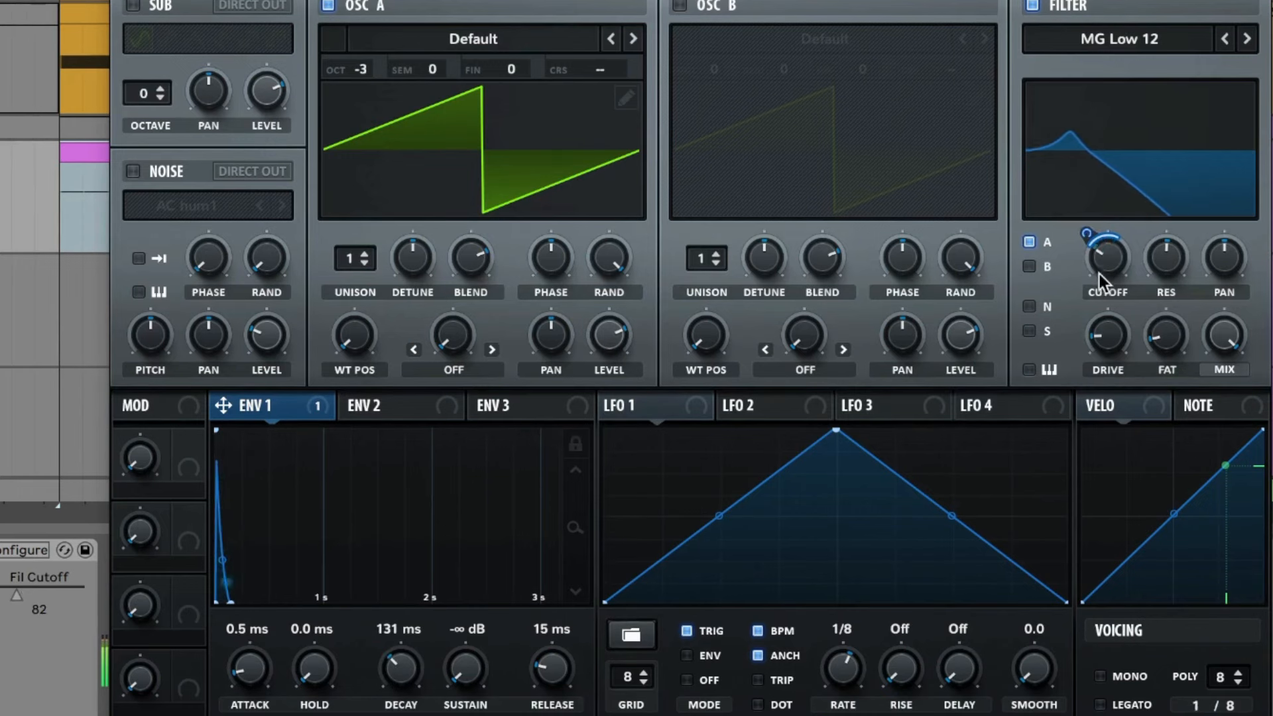
drag(1101, 270, 1068, 229)
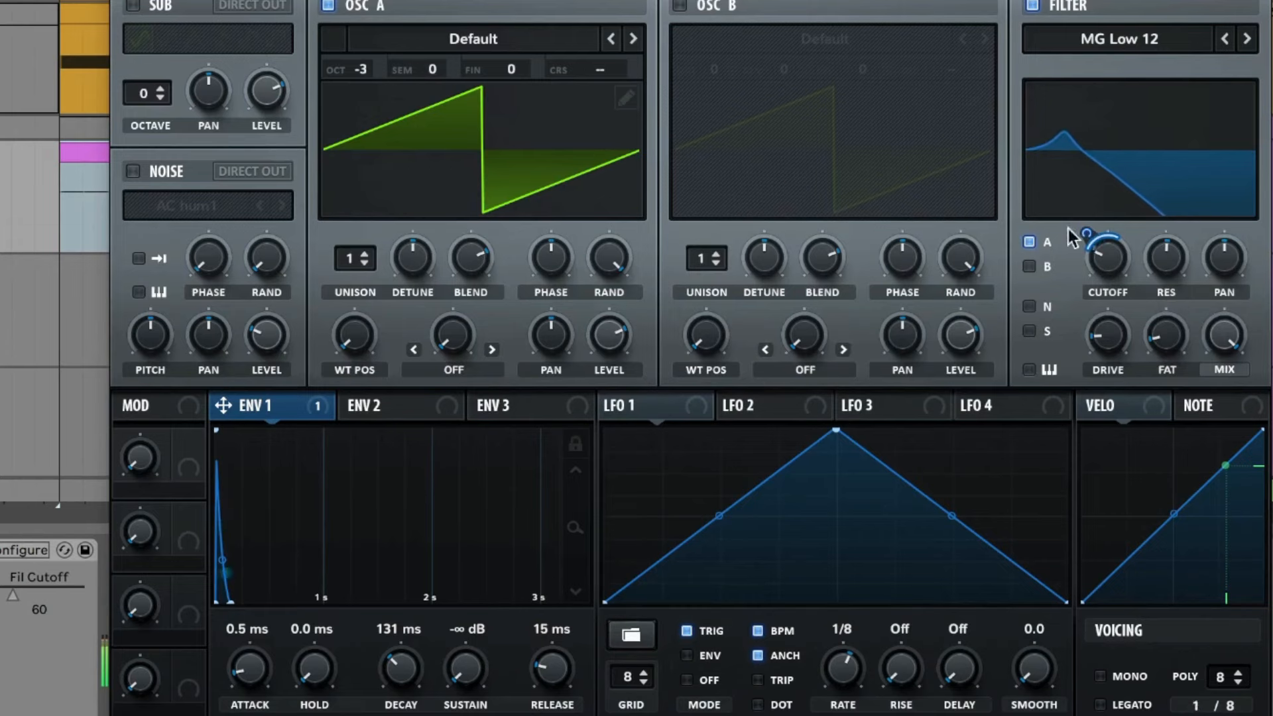
Step: Hide the Serum window and open the bass MIDI clip to examine its note pattern
key(ctrl+alt+p)
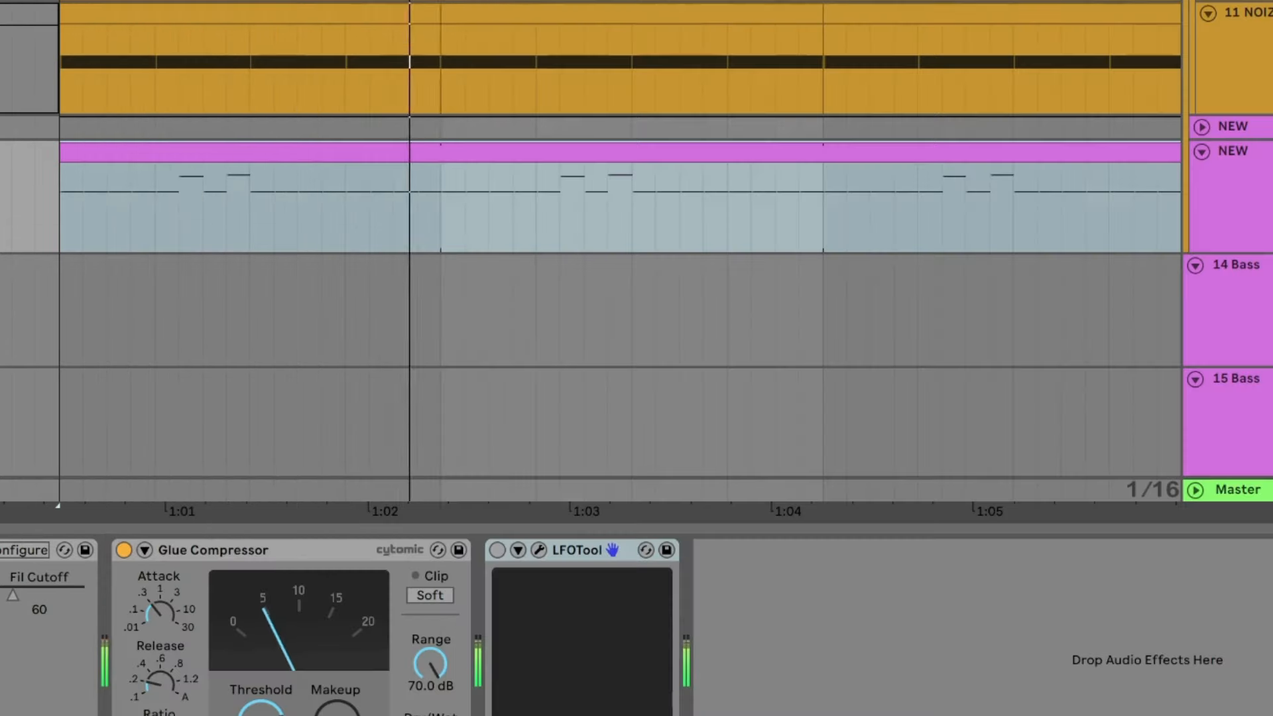
double_click(146, 154)
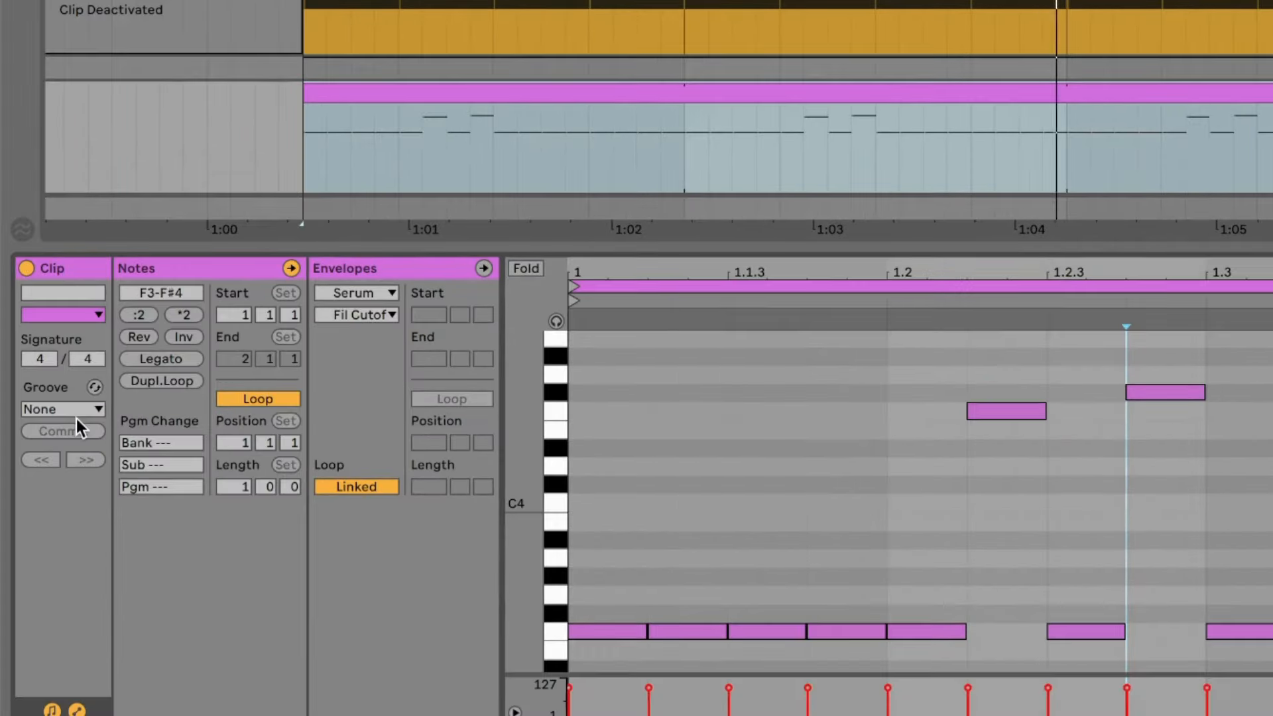
click(0, 470)
click(0, 512)
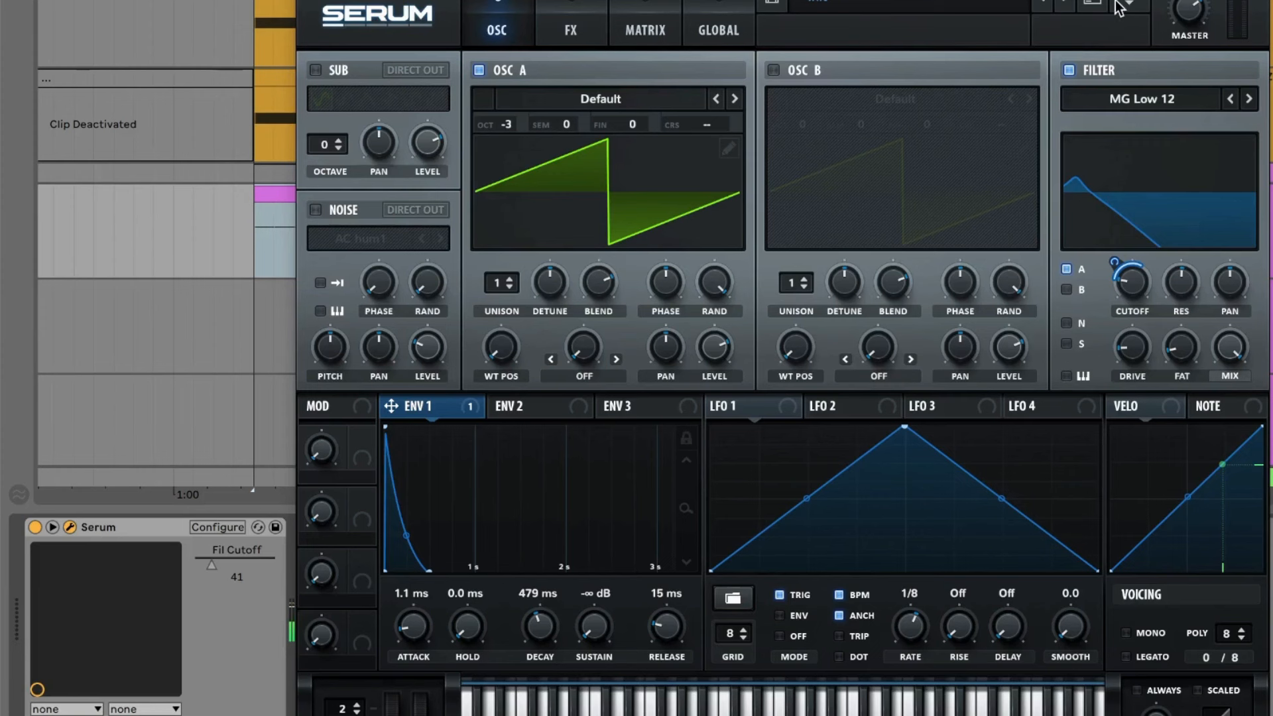
Step: Initialise the Serum preset and load the Acid wavetable into Osc A at octave -3
click(1129, 4)
click(1160, 133)
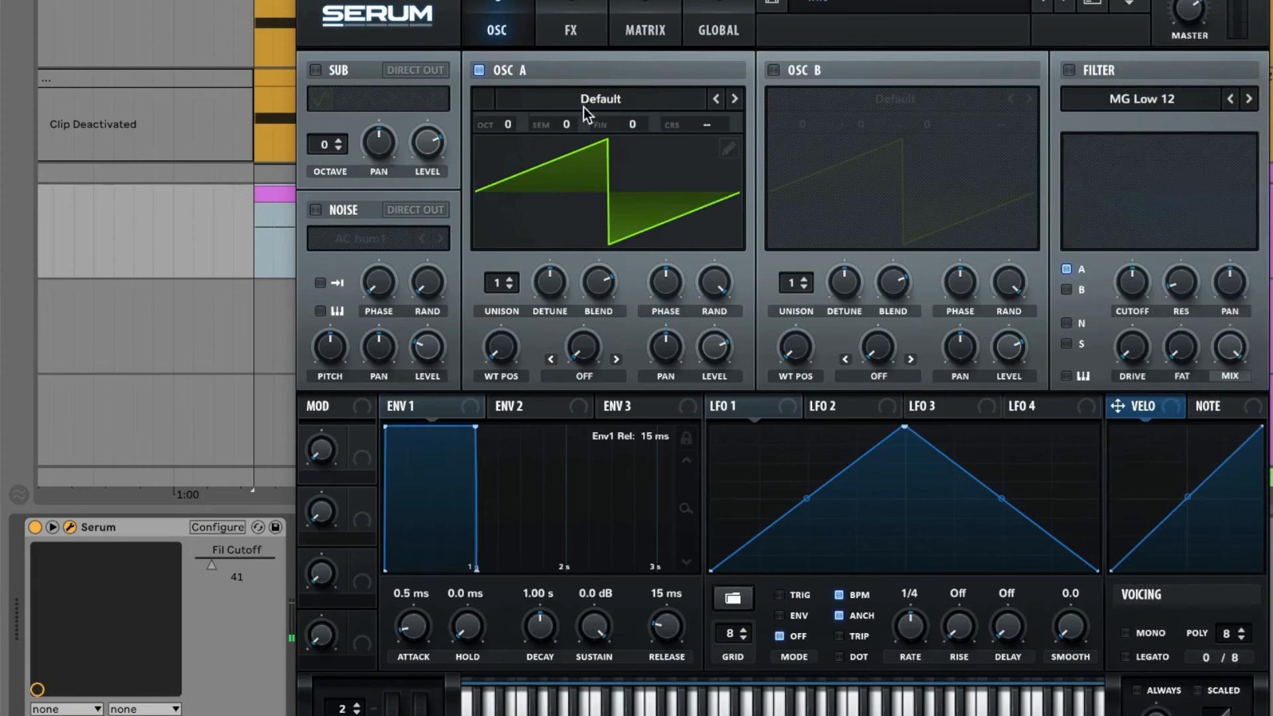
click(583, 106)
mouse_move(631, 130)
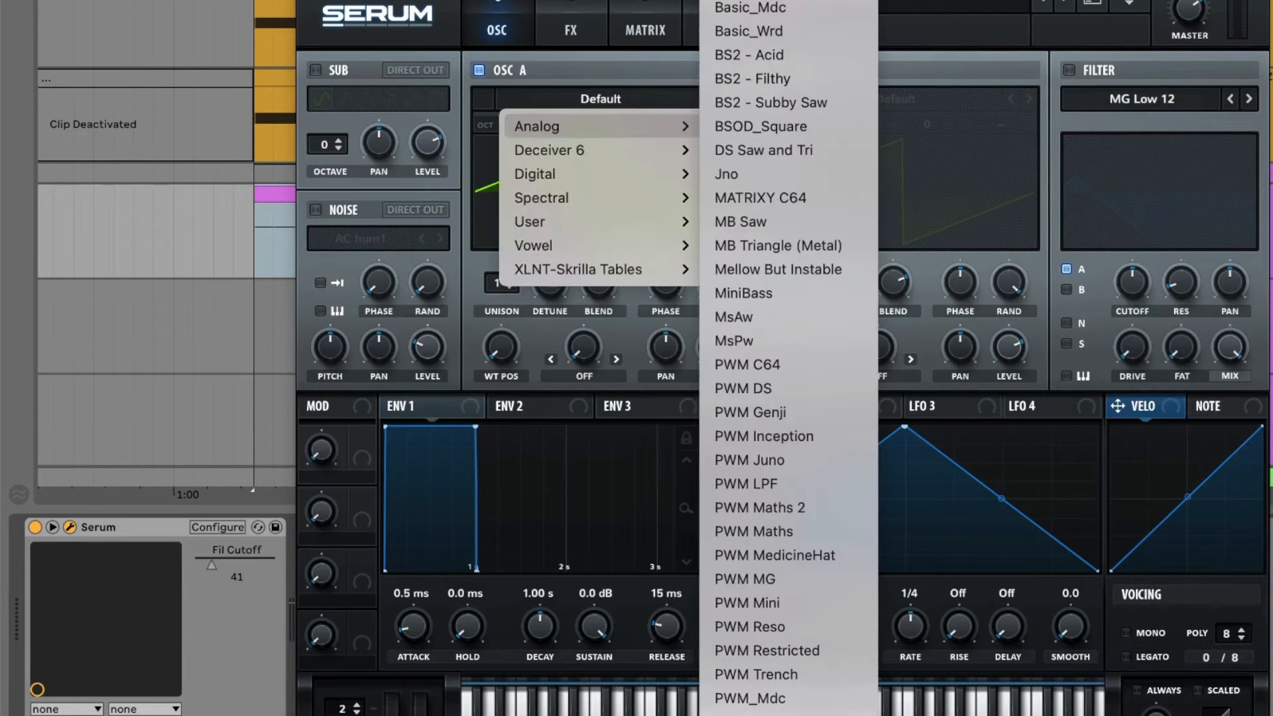
click(729, 2)
key(space)
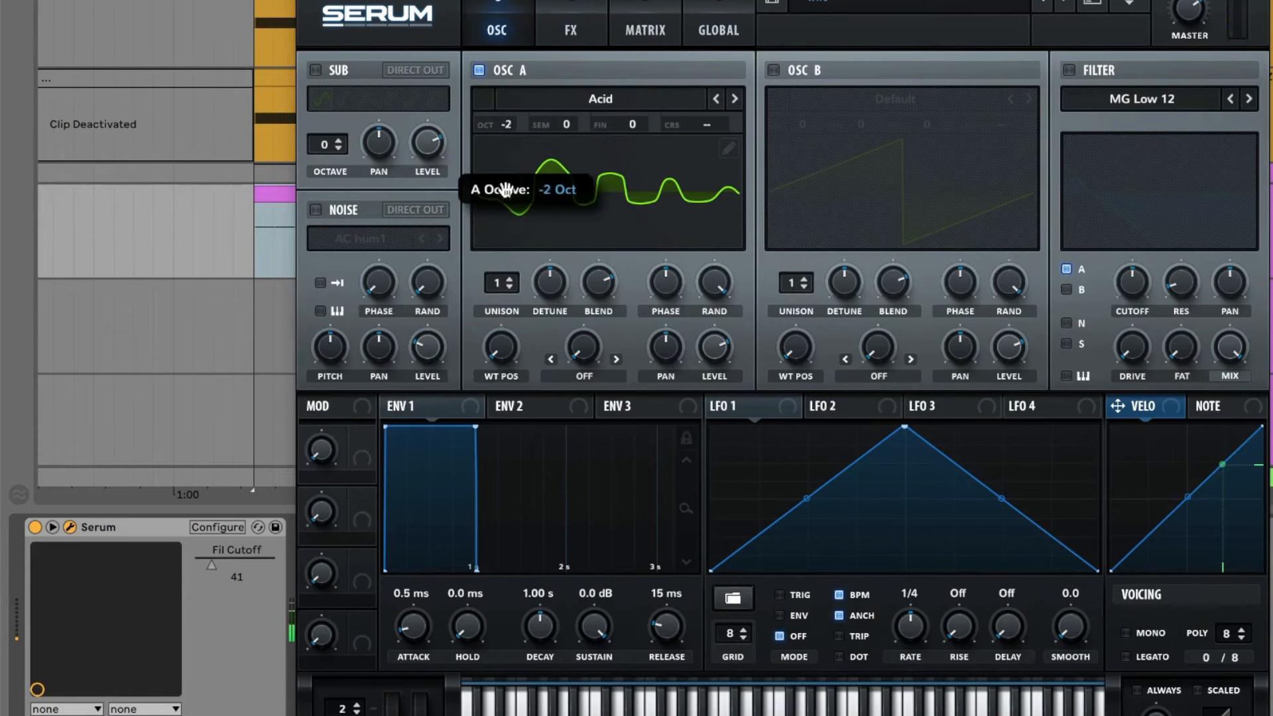
drag(508, 127, 506, 135)
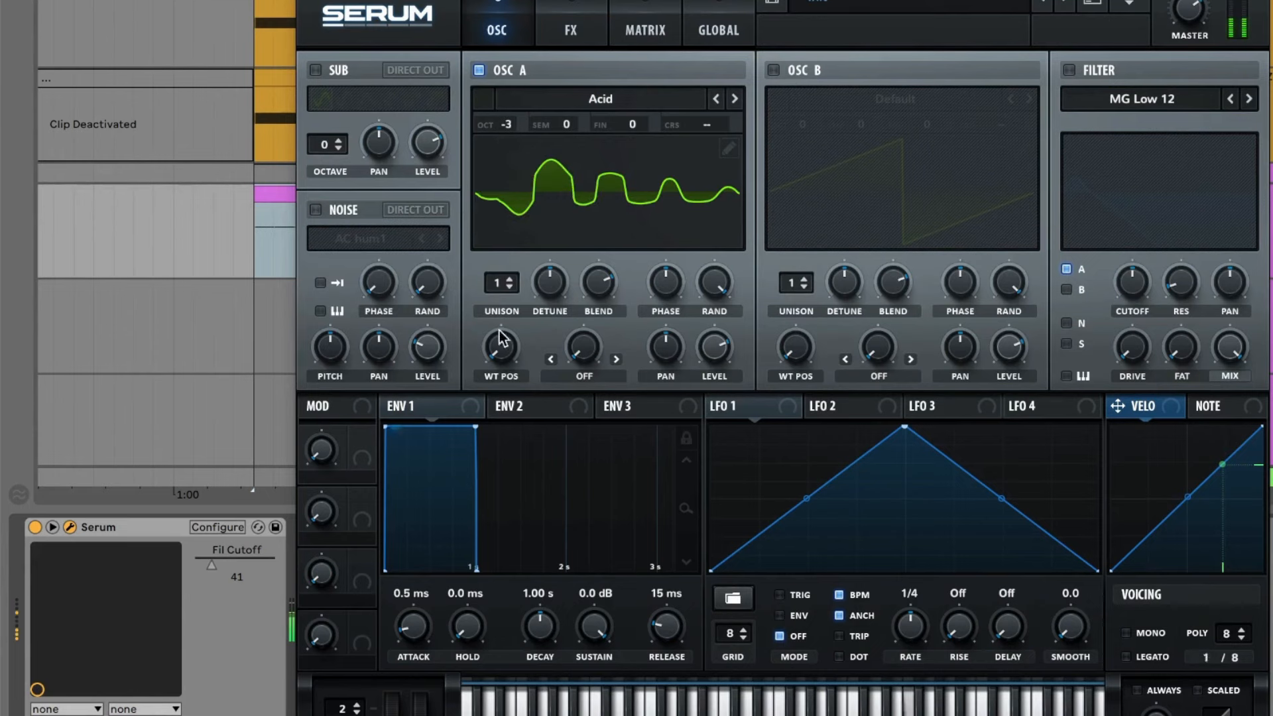
Step: Lower Env 1's sustain to -∞ dB and assign Env 2 to Osc A's wavetable position
drag(500, 338, 527, 587)
drag(593, 624, 596, 690)
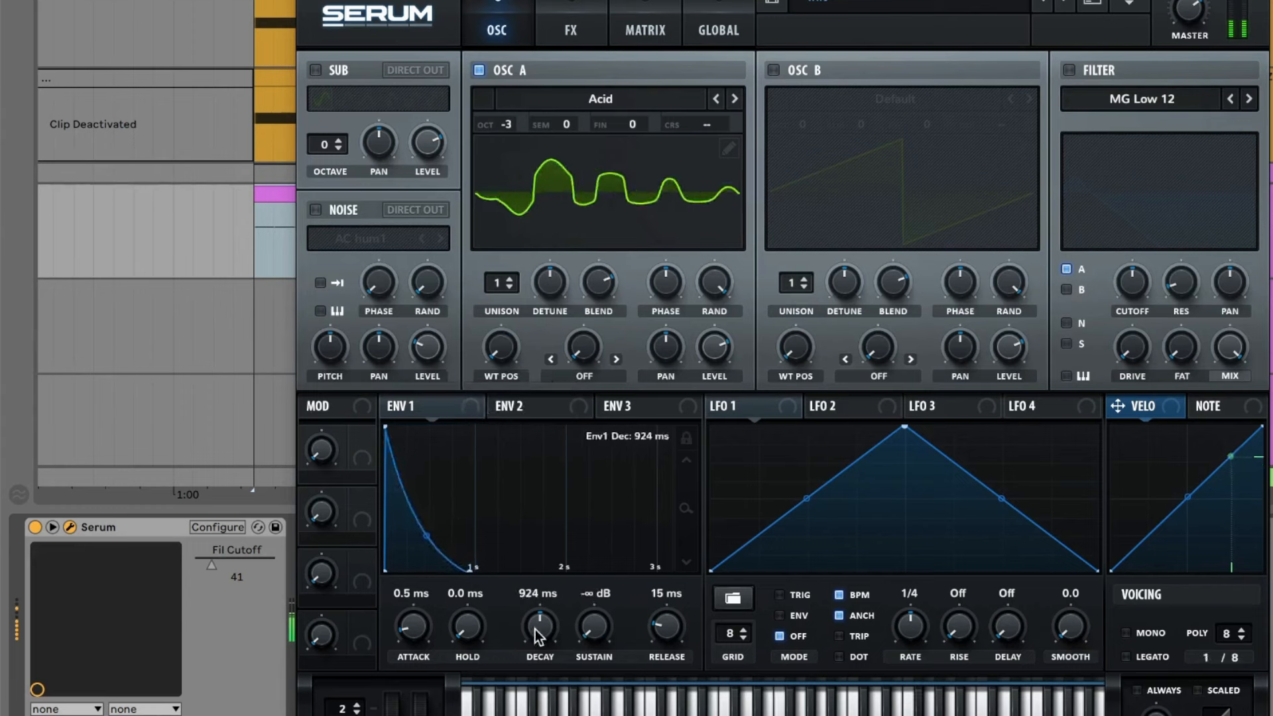
click(524, 407)
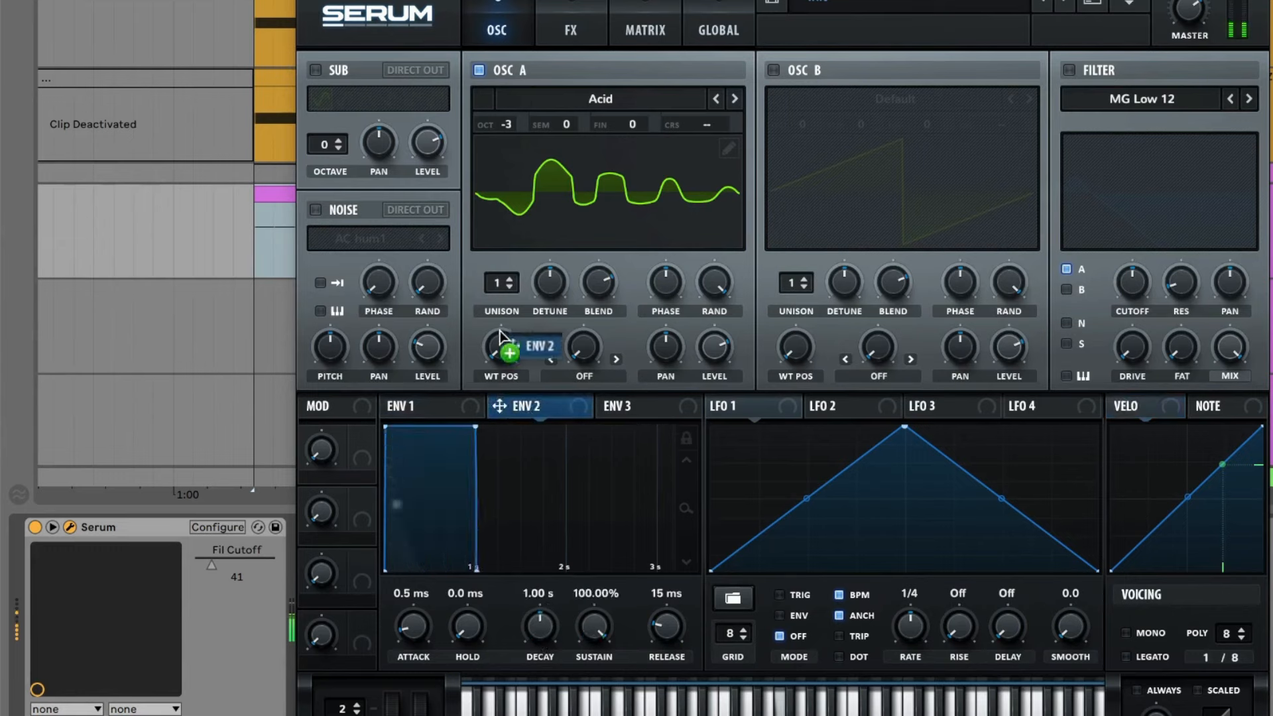
drag(500, 330, 502, 338)
Step: Set Env 2's sustain to 0% and decay to 365 ms, and adjust its wavetable position modulation to 47
drag(594, 625, 592, 663)
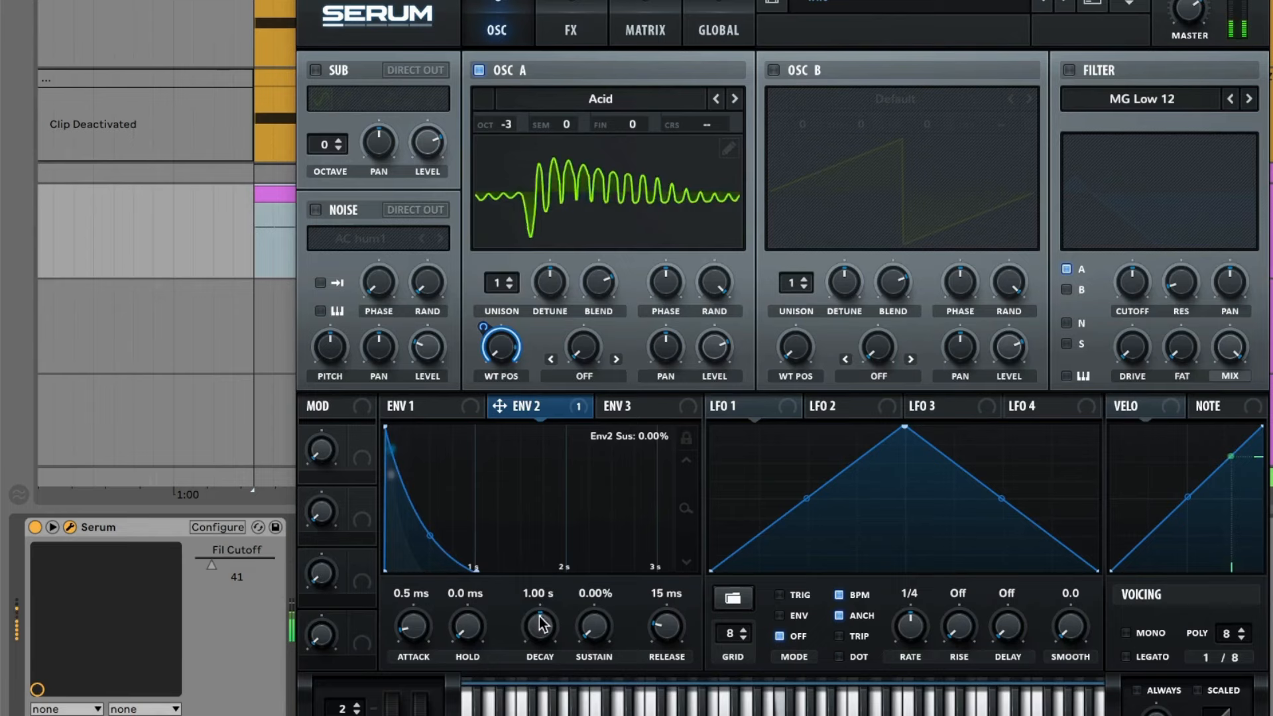
drag(540, 626, 537, 640)
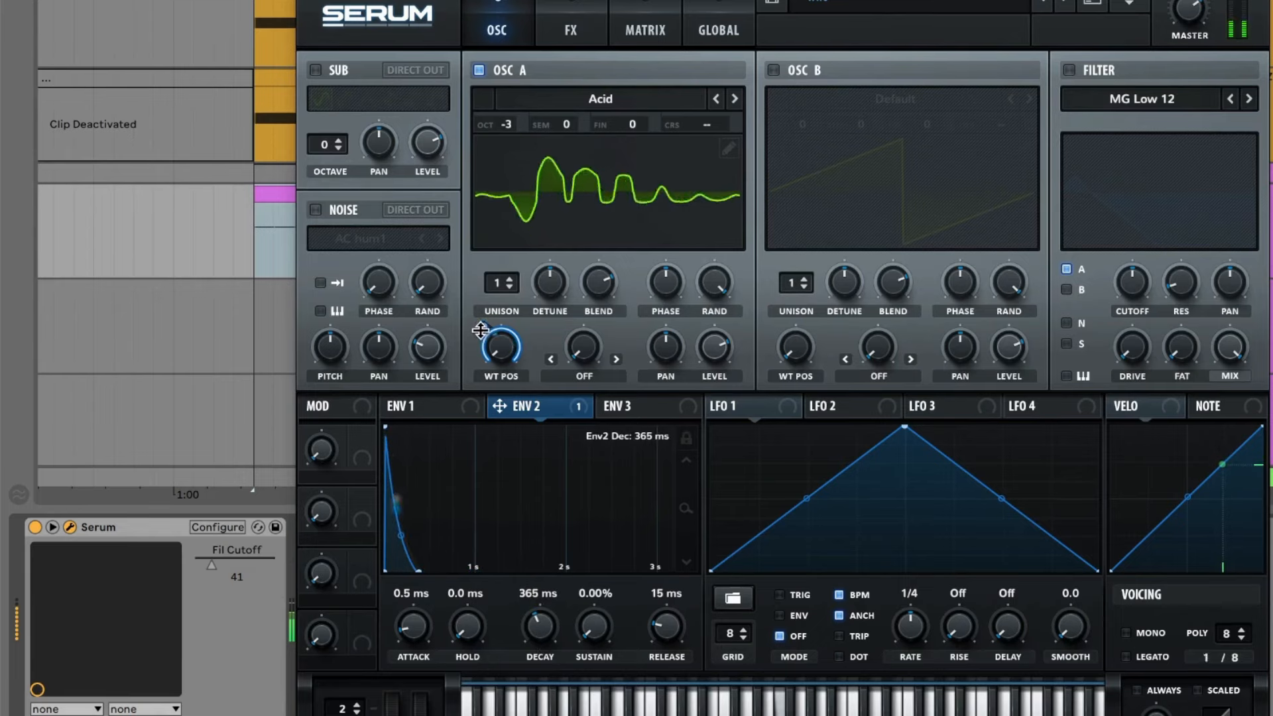
drag(483, 360, 480, 396)
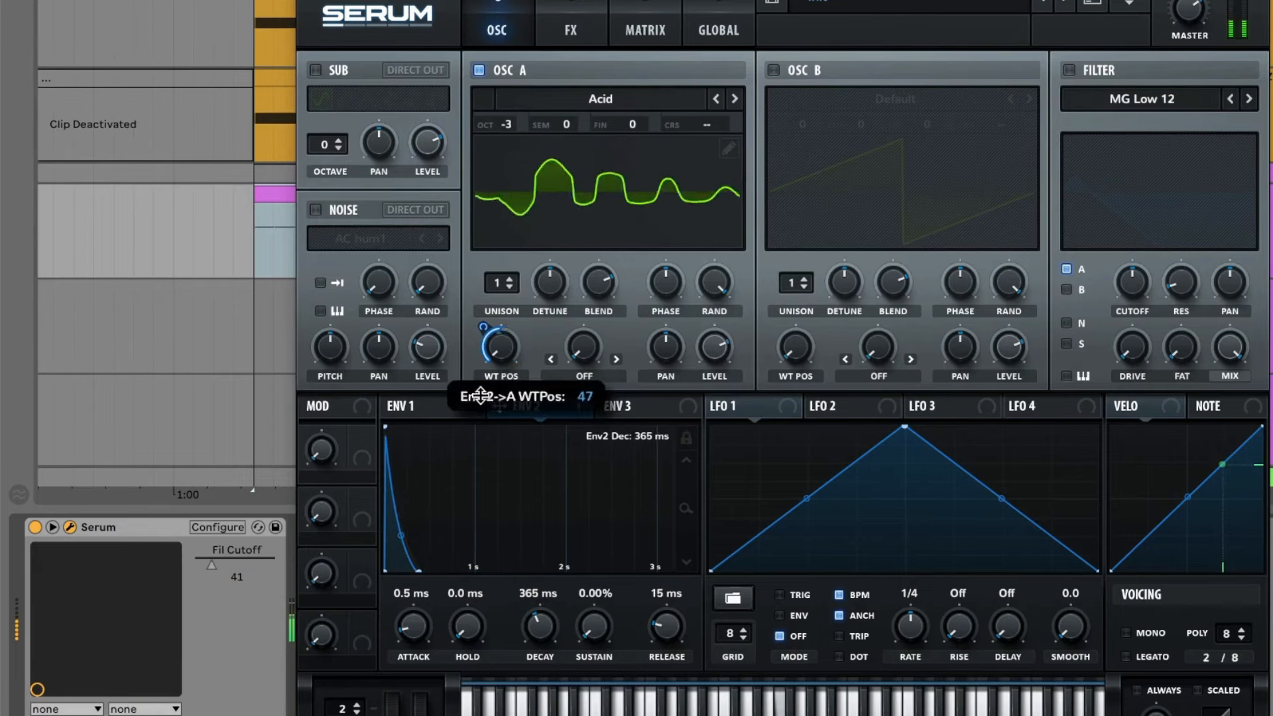
drag(504, 344, 497, 293)
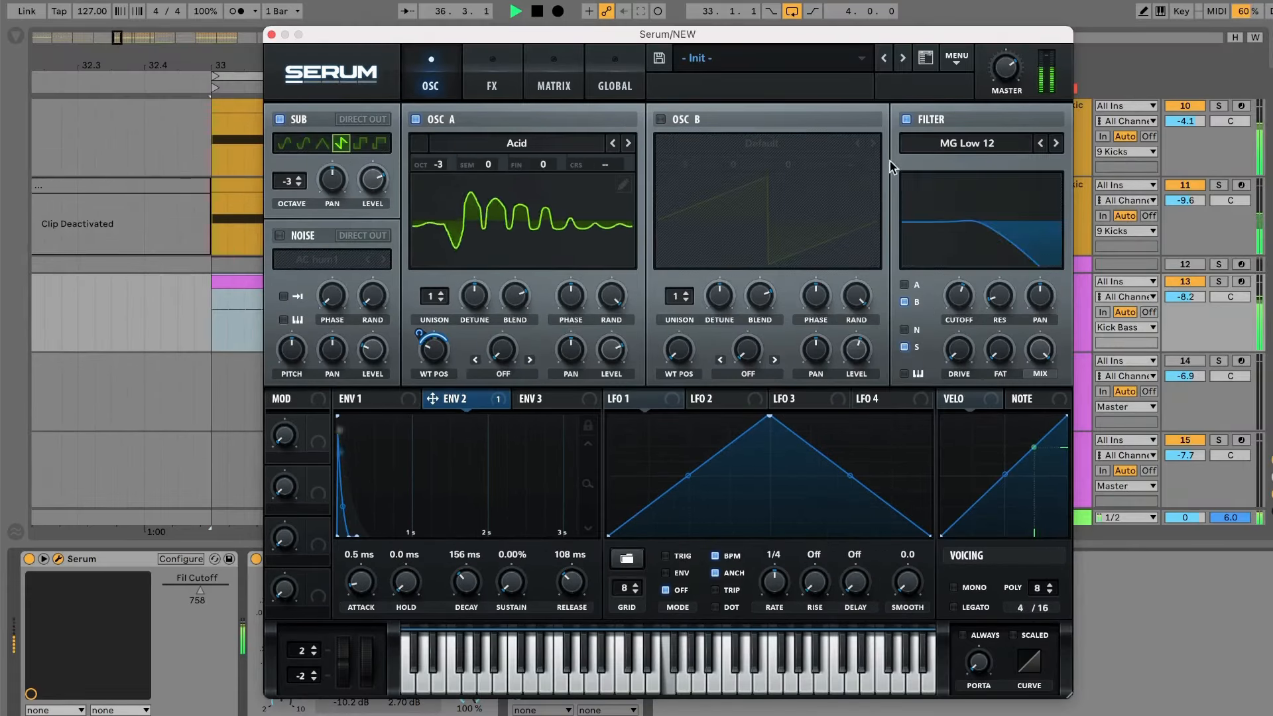
Step: Lower the filter cutoff to 249 and set Osc A's wavetable position to 68, closing the Serum window
drag(958, 320, 960, 332)
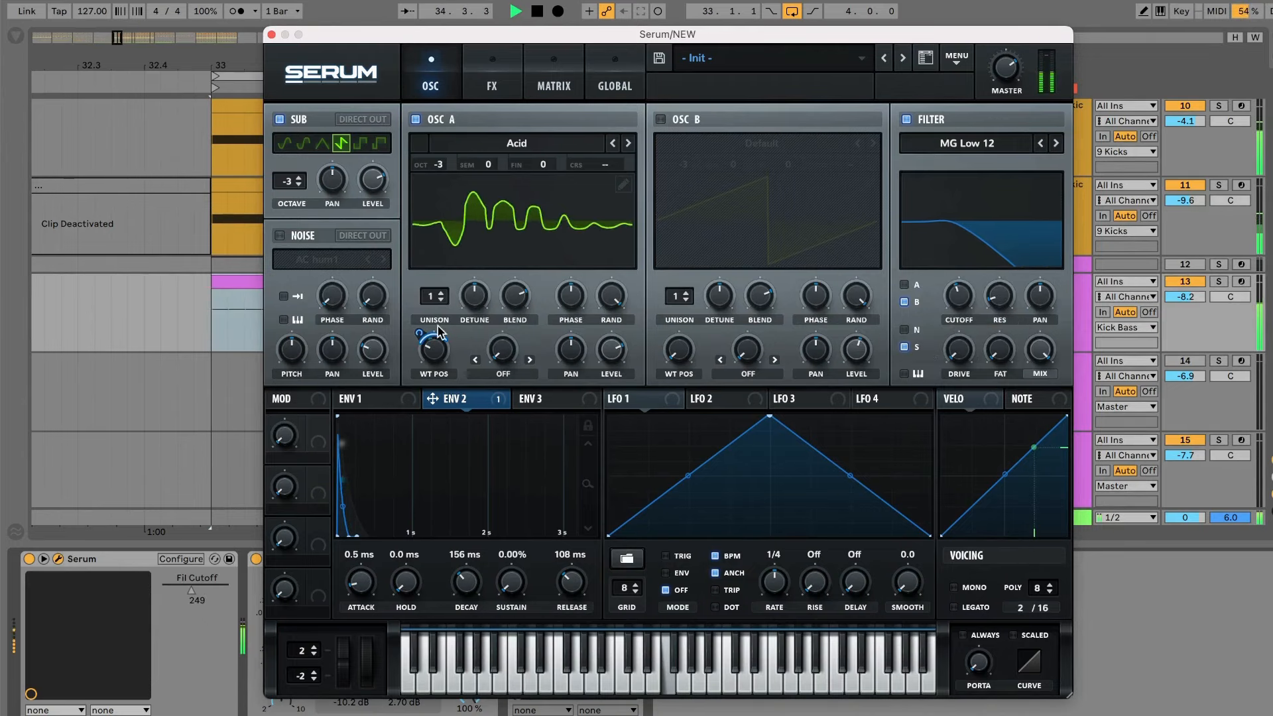
mouse_move(437, 348)
mouse_down()
mouse_move(431, 296)
mouse_move(431, 352)
mouse_up()
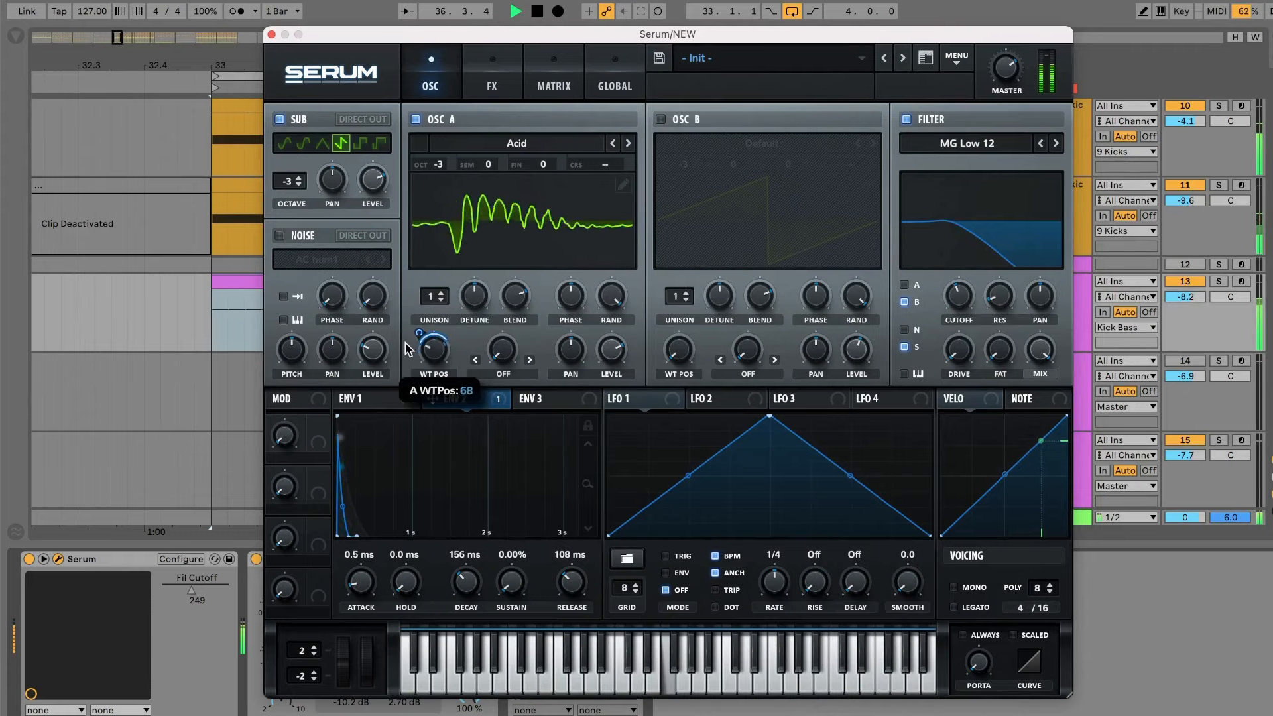
click(271, 33)
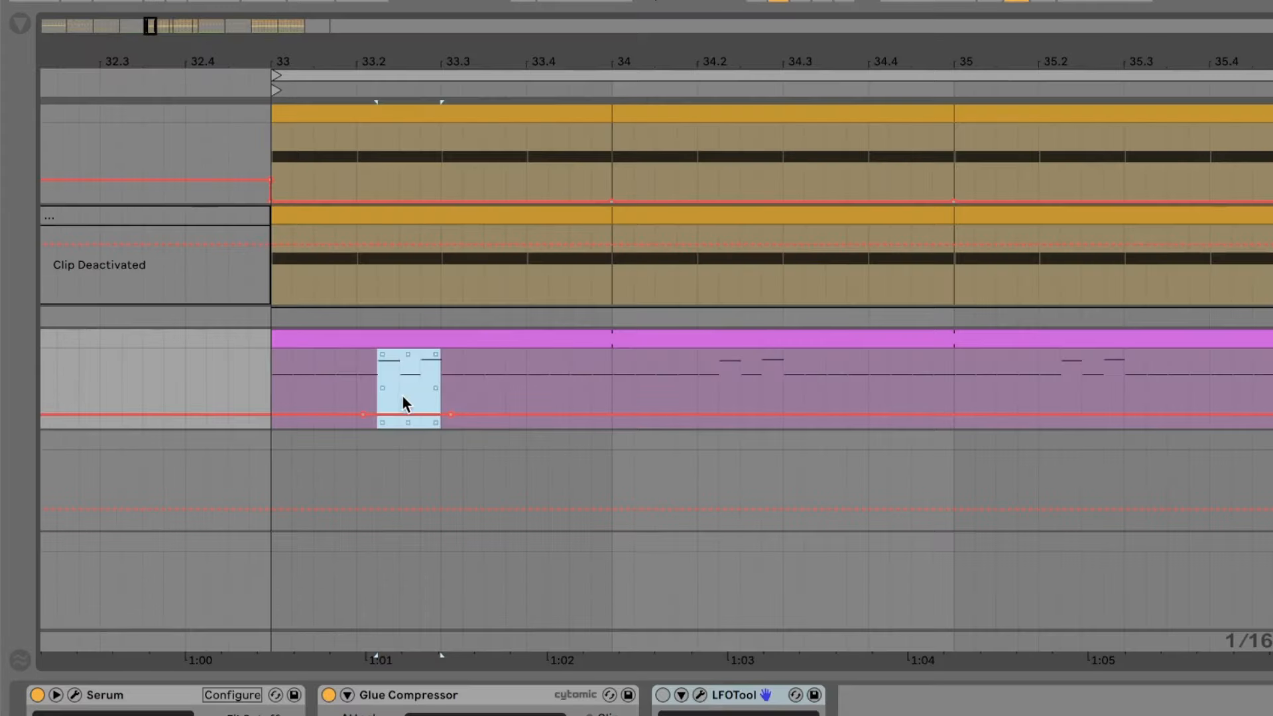
Step: Raise the wavetable position automation over the high notes in bar 33 and duplicate that bar through bar 36
mouse_move(401, 414)
mouse_down()
mouse_move(418, 381)
mouse_move(421, 415)
mouse_up()
click(267, 385)
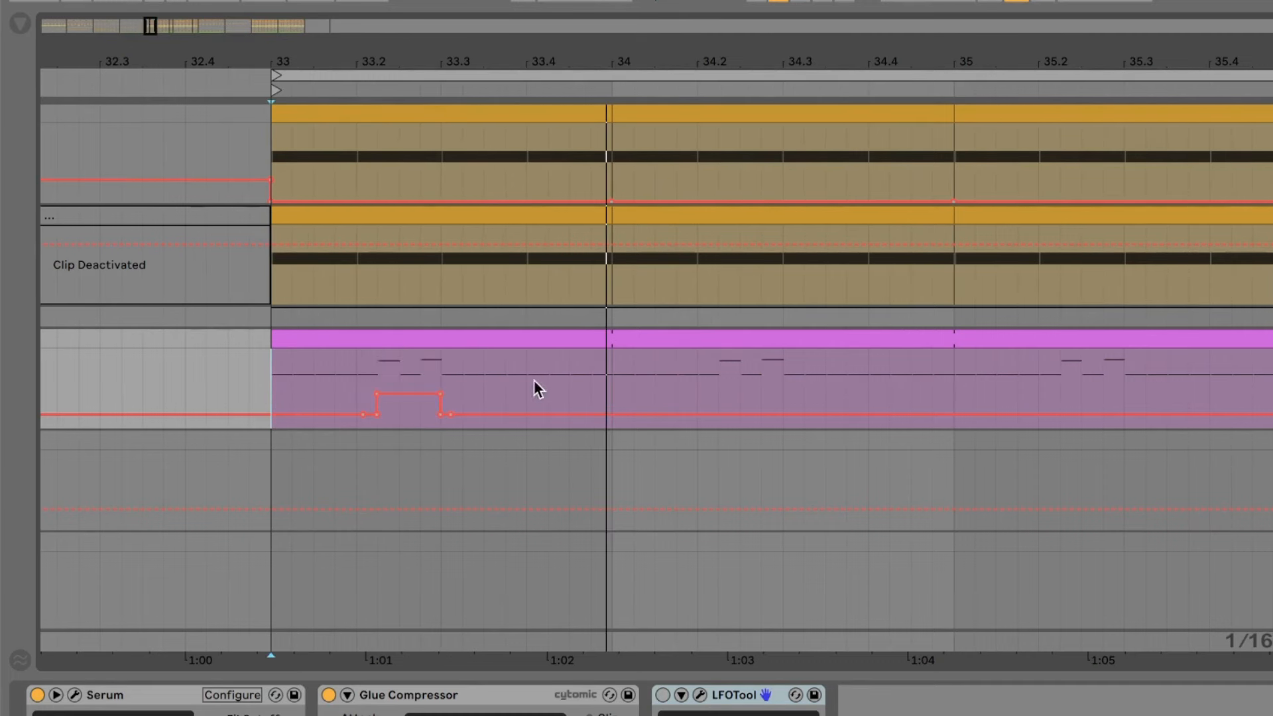
drag(610, 385, 270, 379)
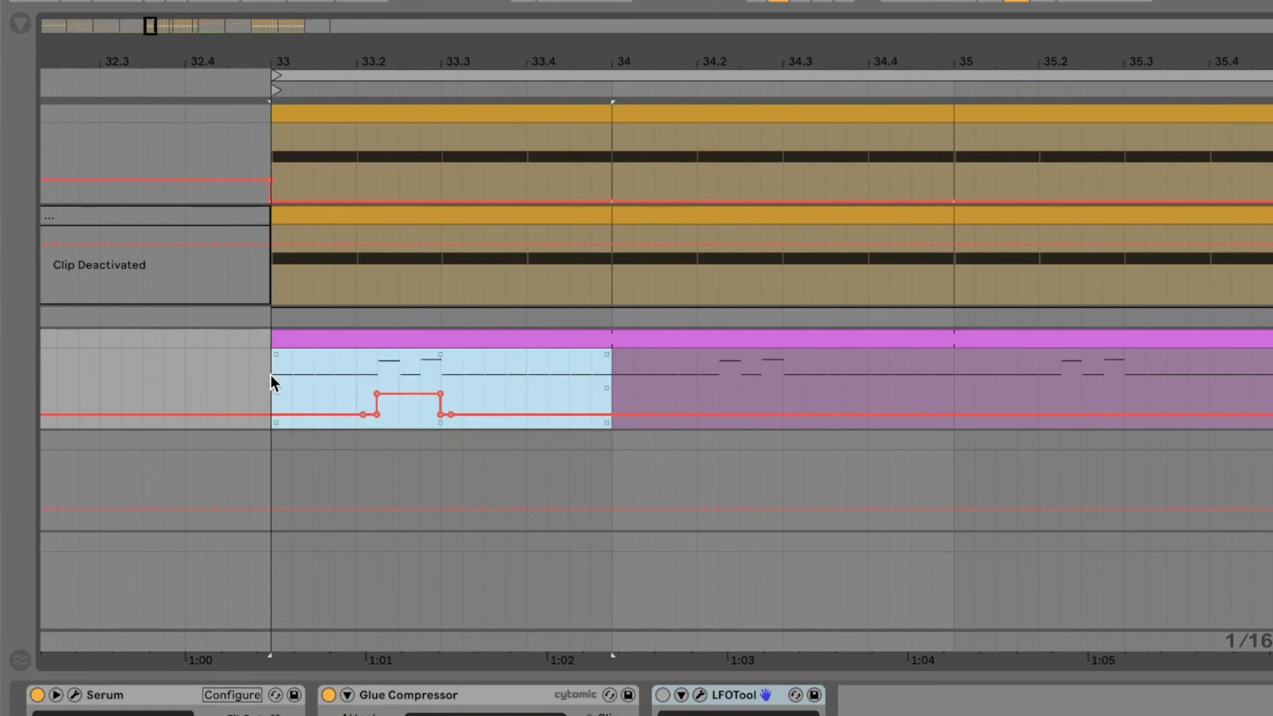
key(ctrl+d)
key(ctrl+d)
drag(919, 60, 1167, 51)
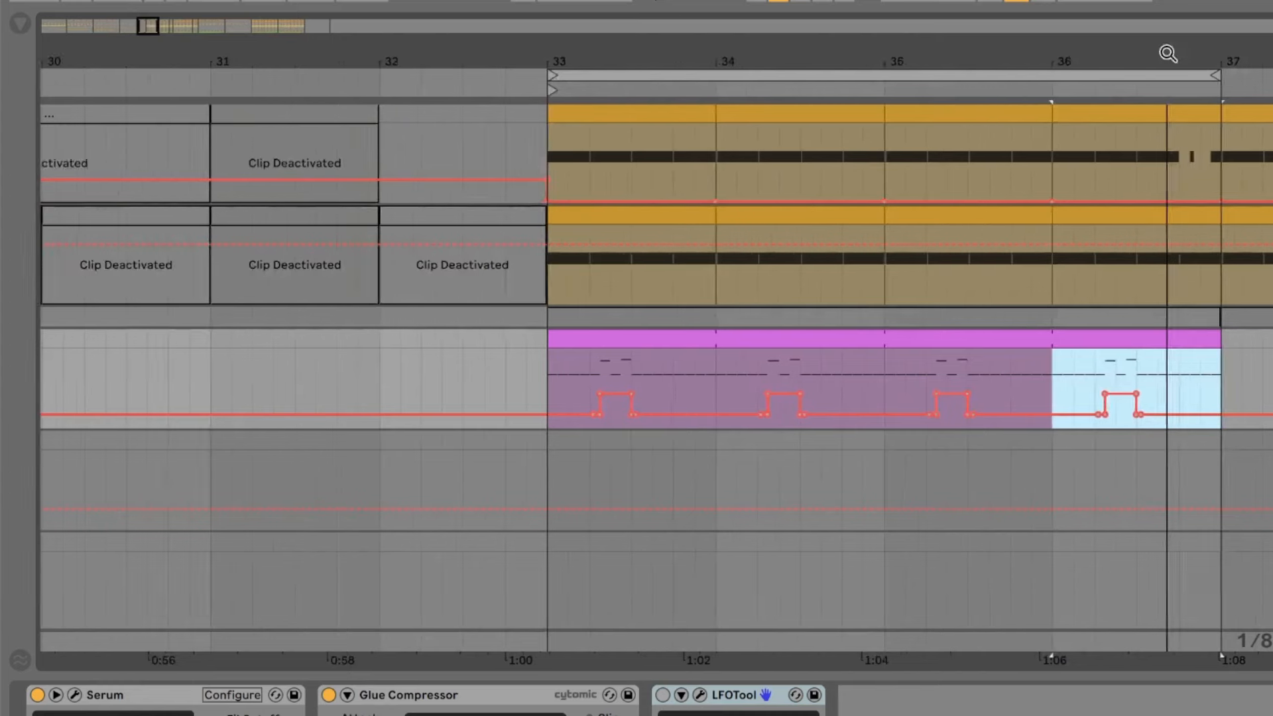
Step: Play the automated bassline from bar 33 and reopen the Serum window
key(space)
key(space)
click(535, 380)
click(554, 380)
key(space)
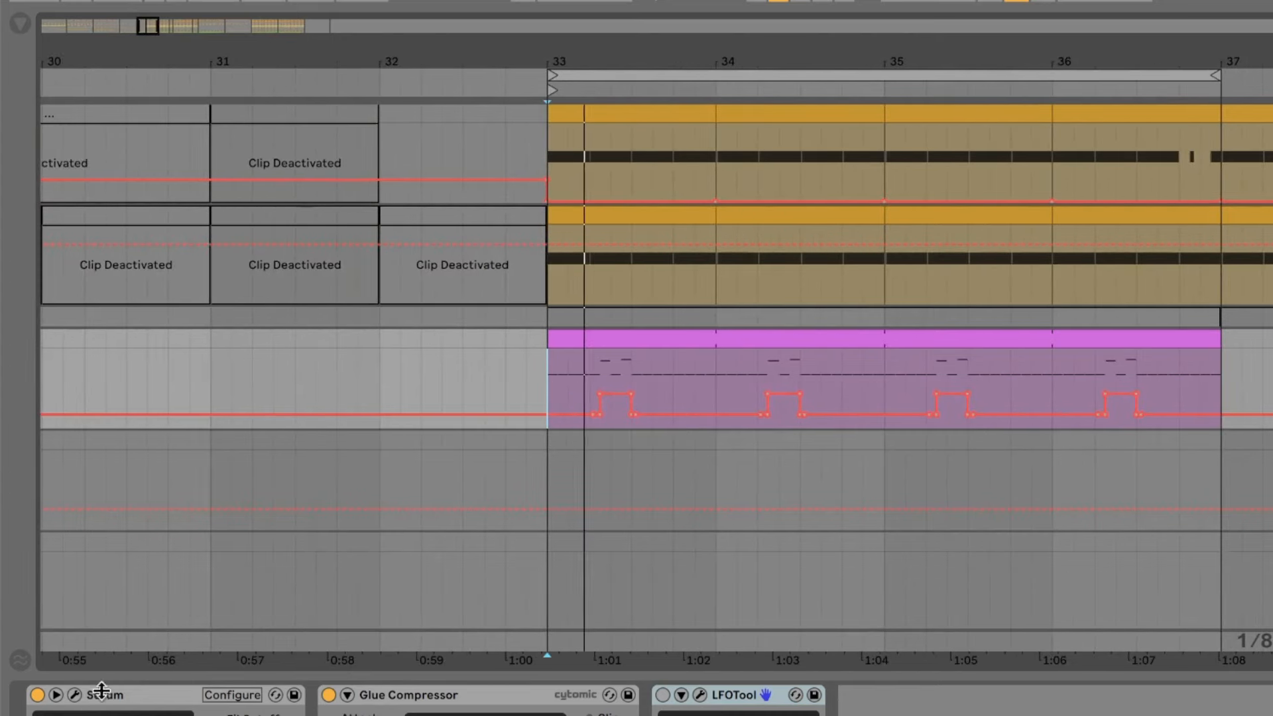
click(75, 694)
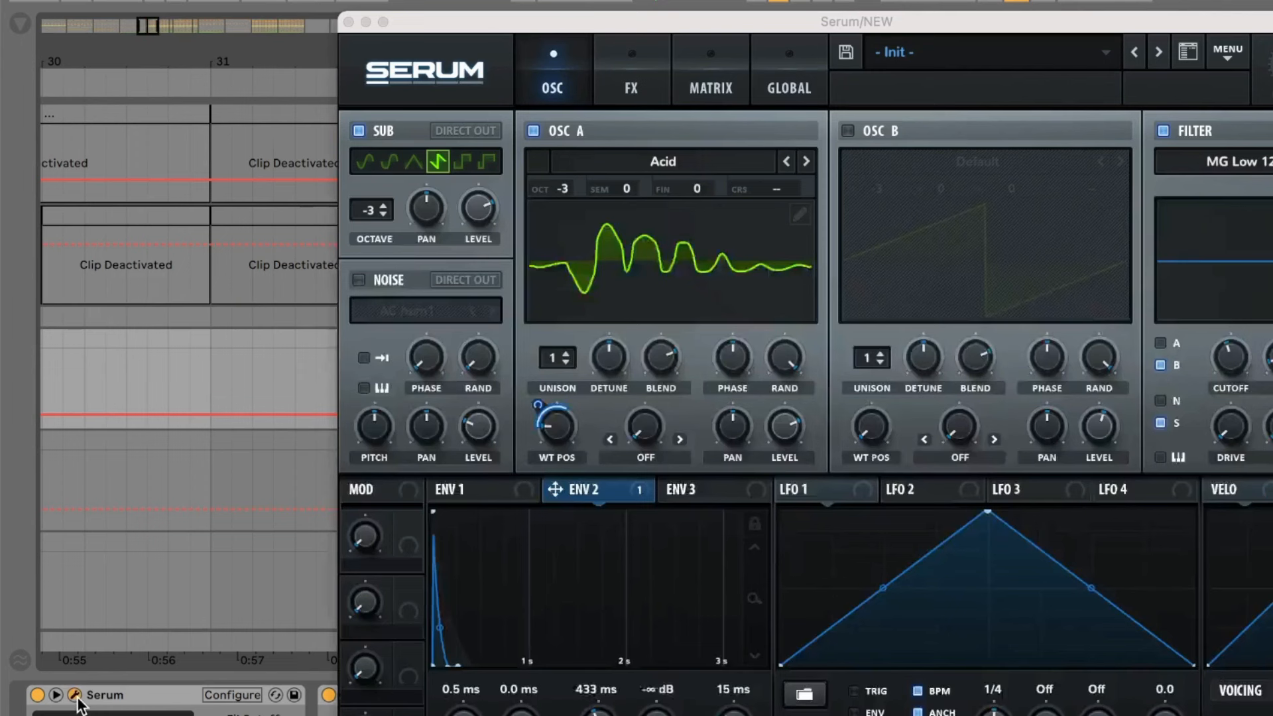
Step: Set Env 2's decay to 141 ms and fine-tune the filter's cutoff and drive
click(535, 400)
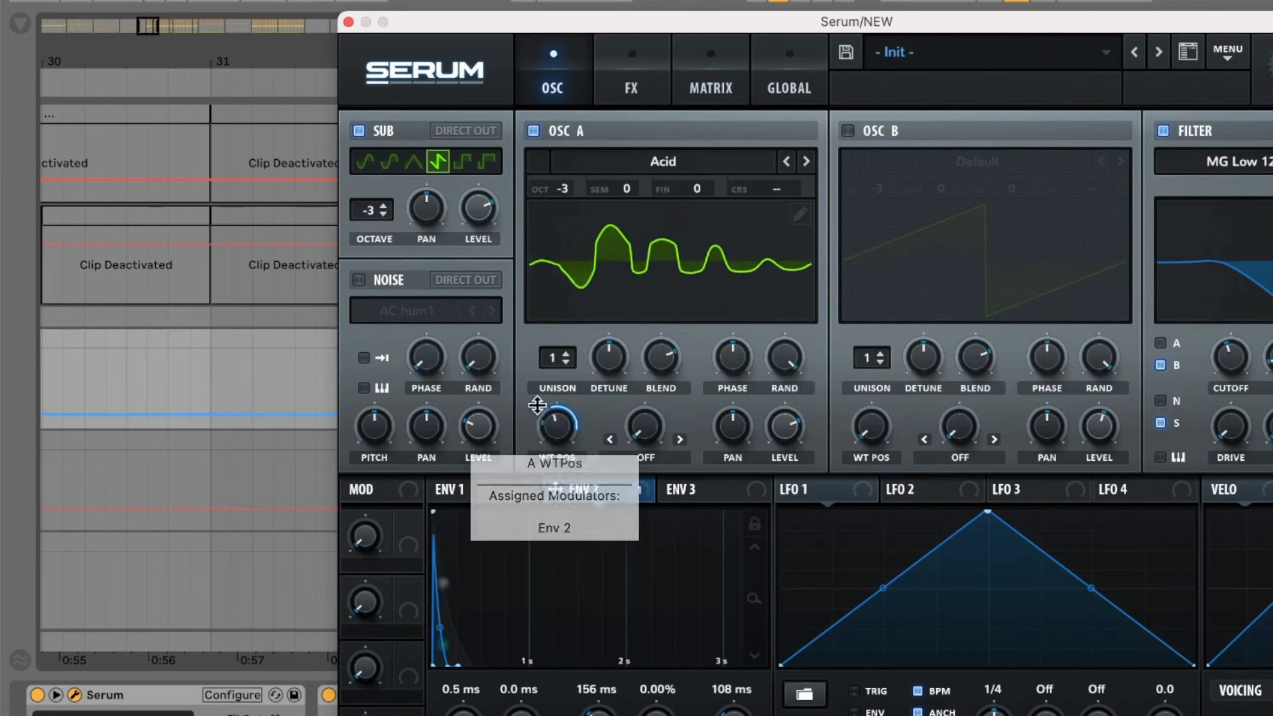
mouse_move(600, 703)
mouse_down()
mouse_move(600, 686)
mouse_move(605, 713)
mouse_up()
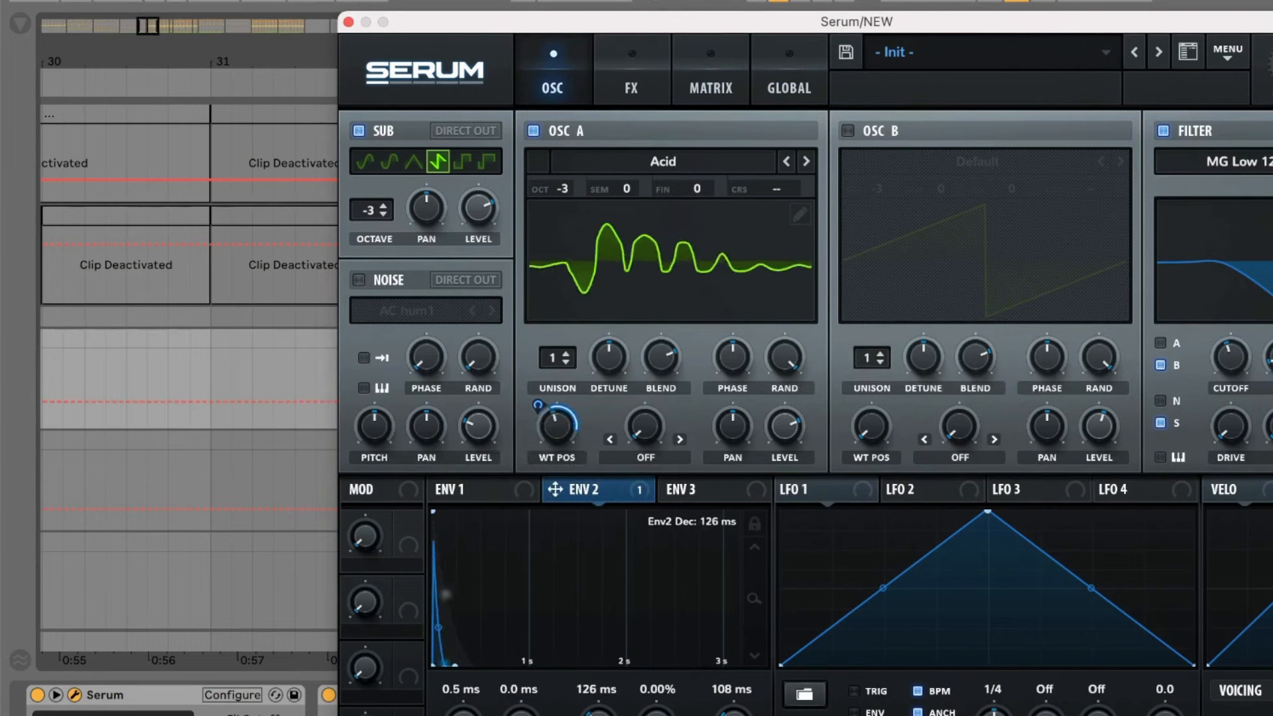
mouse_move(1232, 381)
mouse_down()
mouse_move(1232, 366)
mouse_move(1268, 348)
mouse_move(1231, 352)
mouse_move(1237, 370)
mouse_up()
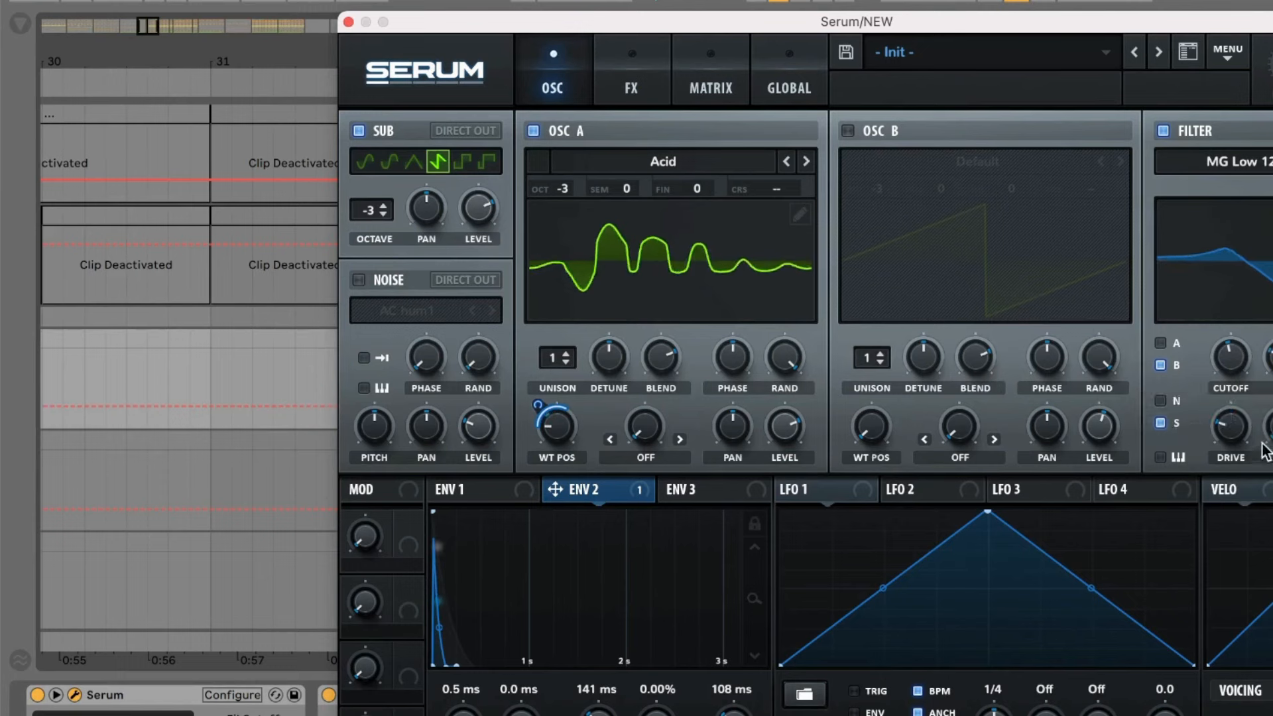
drag(1230, 350, 1232, 358)
drag(1232, 430, 1232, 424)
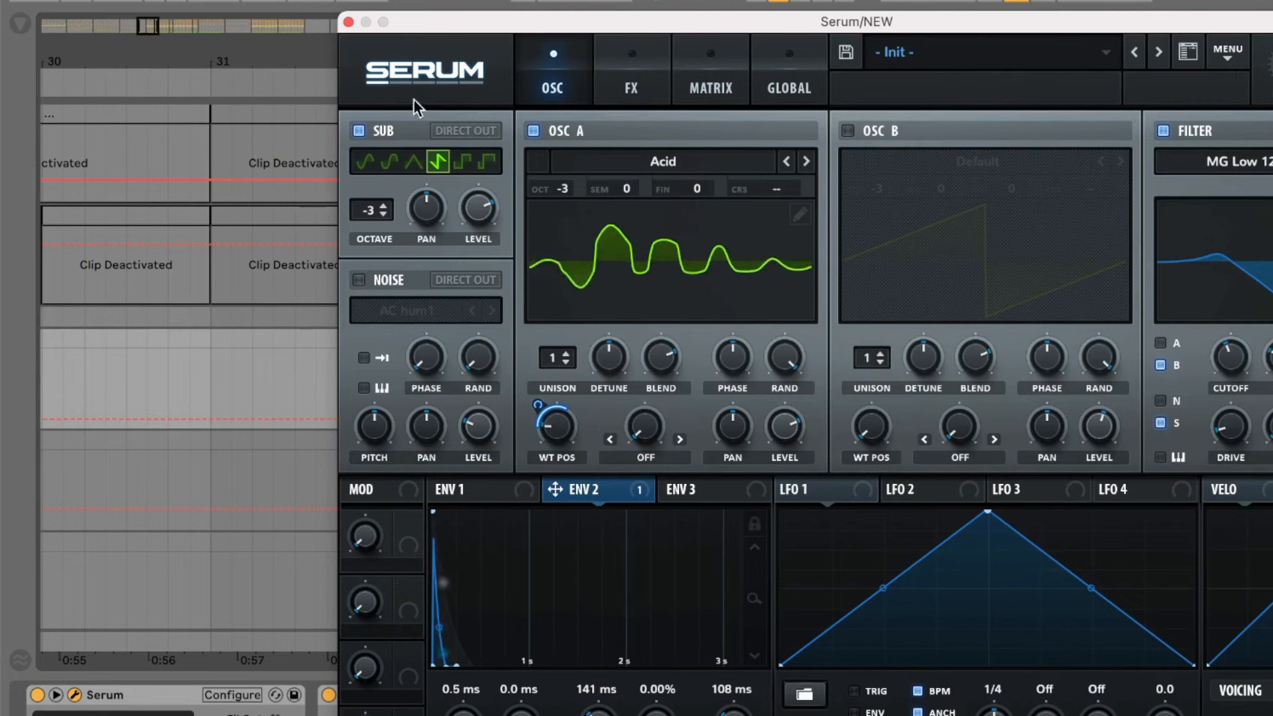
Step: Reduce Env 2's modulation of Osc A's wavetable position and lengthen its decay to 443 ms
drag(539, 414, 538, 428)
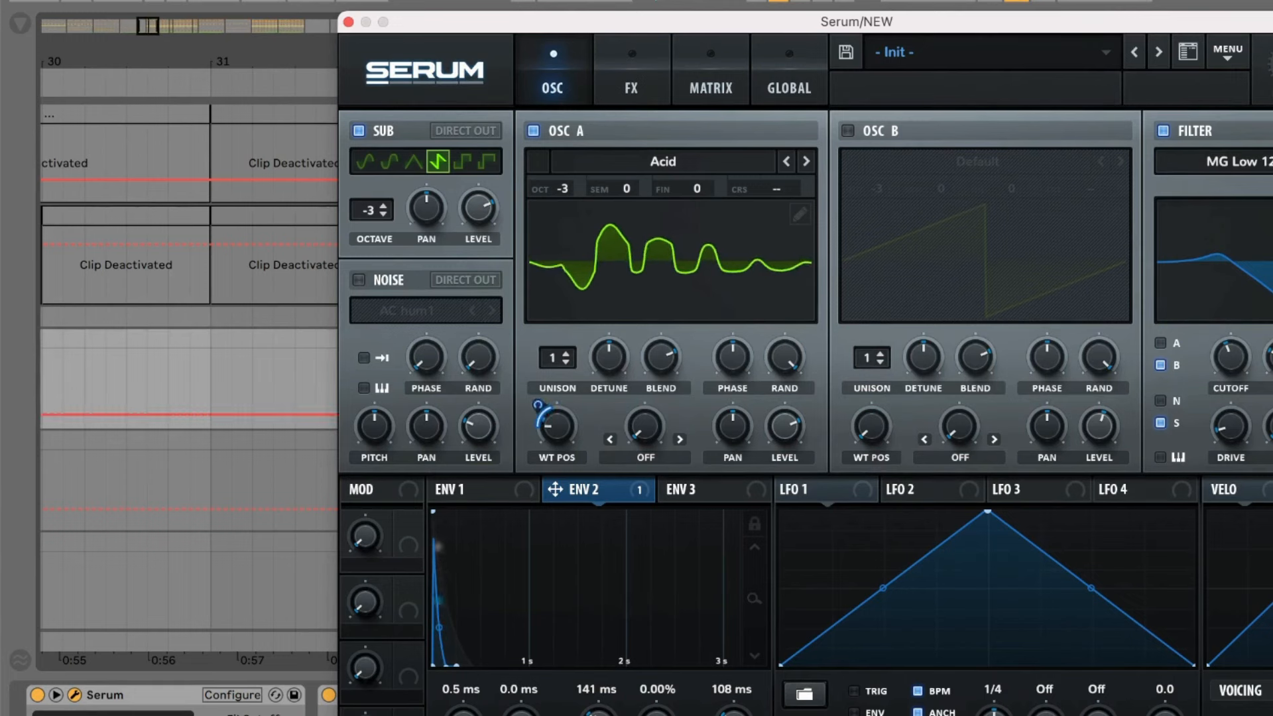
drag(596, 708, 596, 700)
Step: Try HardClip distortion at 100% drive, then switch back to Tube and lower the drive
click(612, 54)
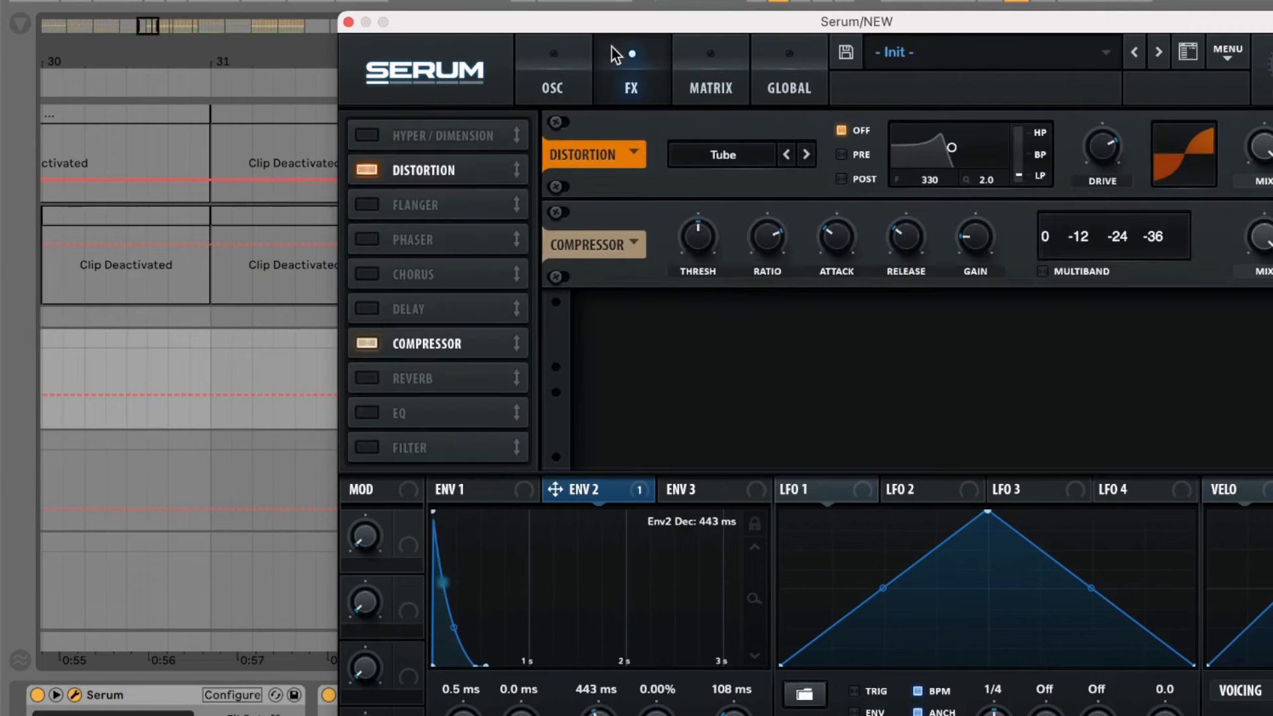
click(803, 157)
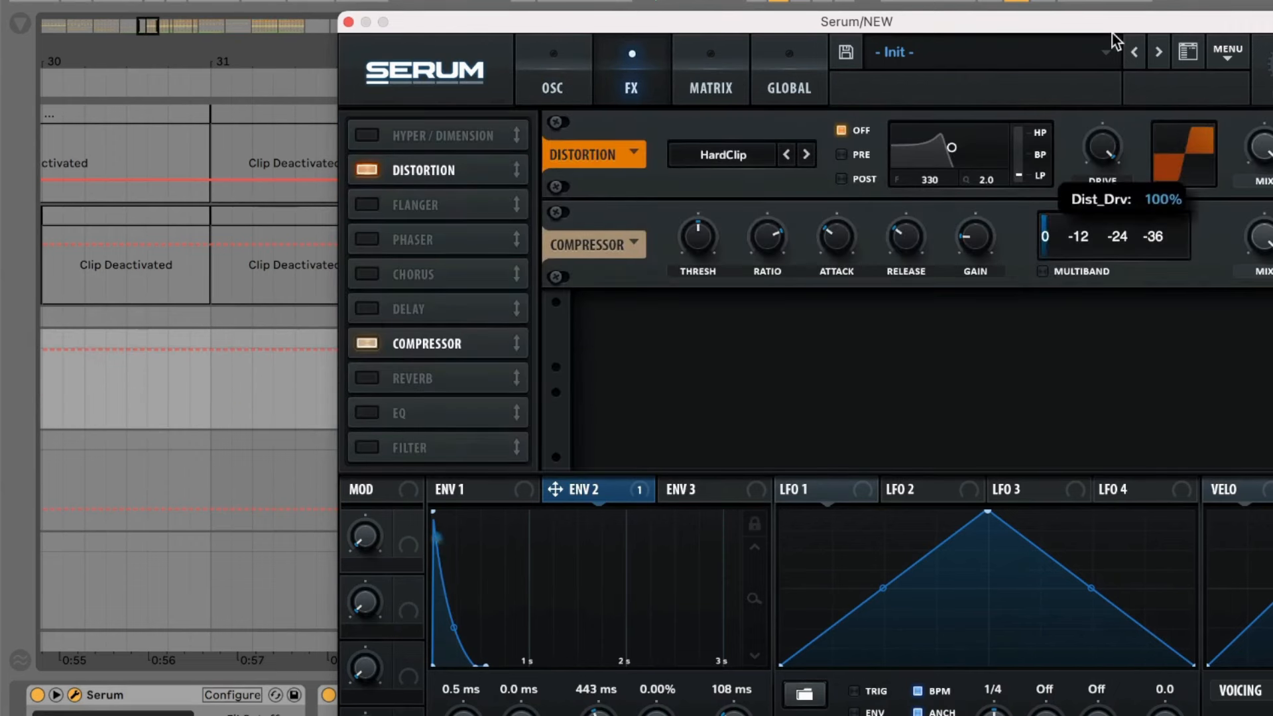
click(787, 154)
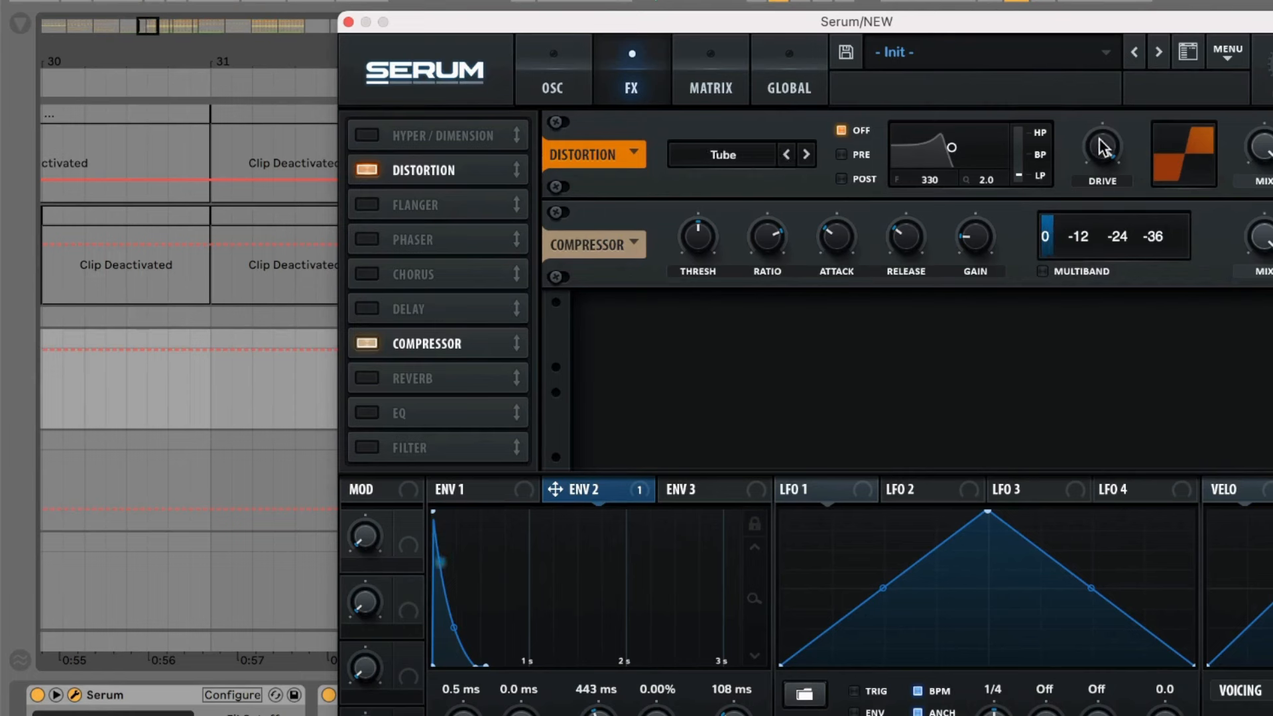
drag(1100, 138, 1101, 239)
Step: Sweep Osc A's wavetable position and readjust Env 2's modulation amount on it
click(543, 74)
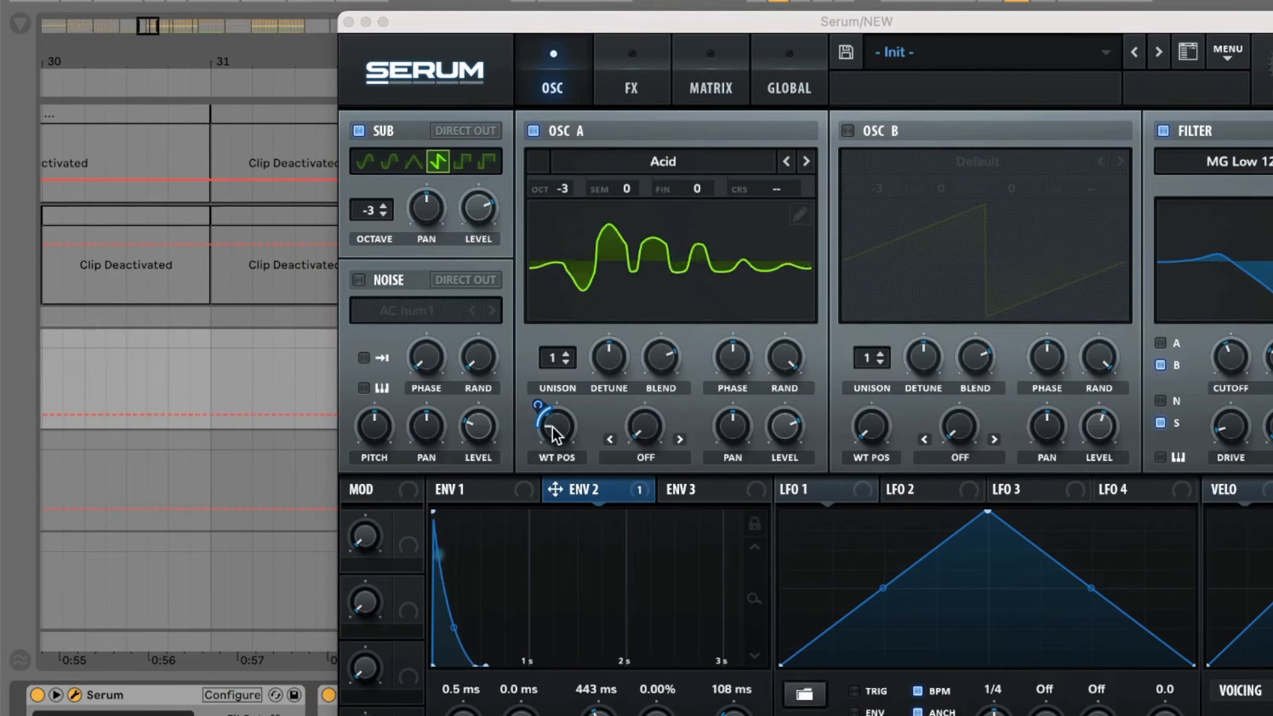
drag(551, 431, 558, 322)
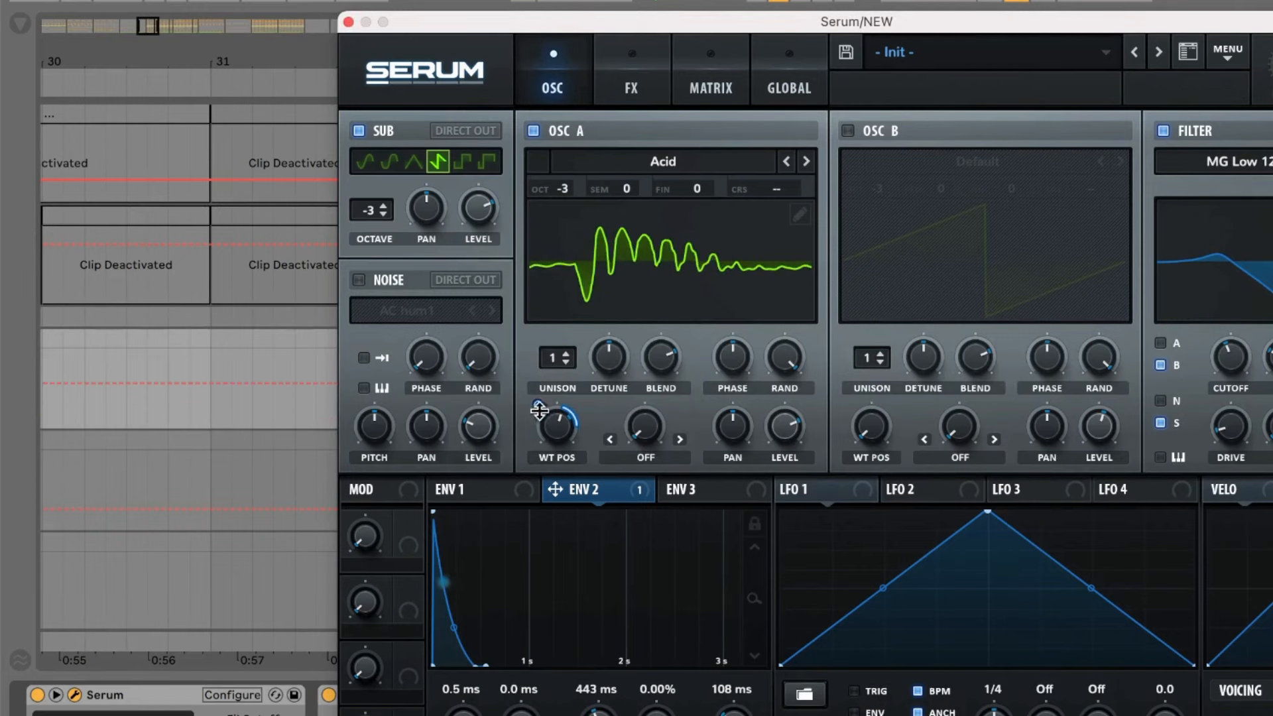
drag(539, 411, 558, 510)
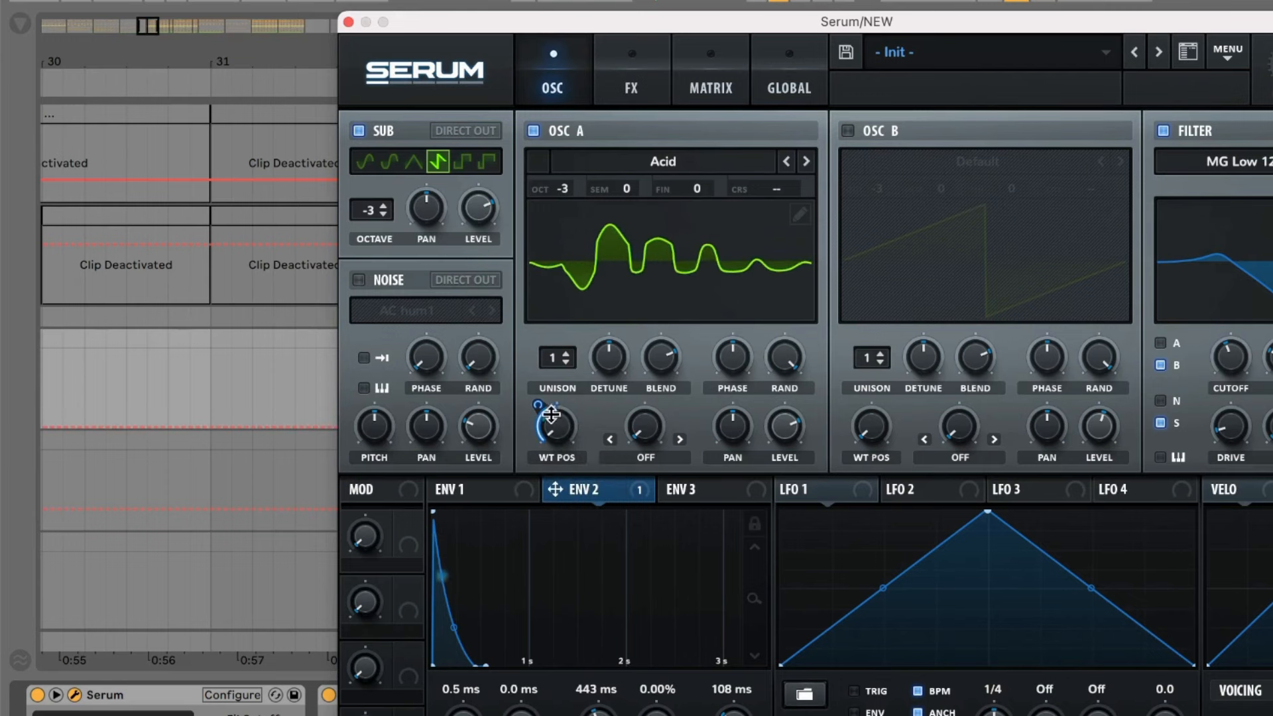
Step: Shorten Env 2's decay to 199 ms
drag(439, 562, 441, 554)
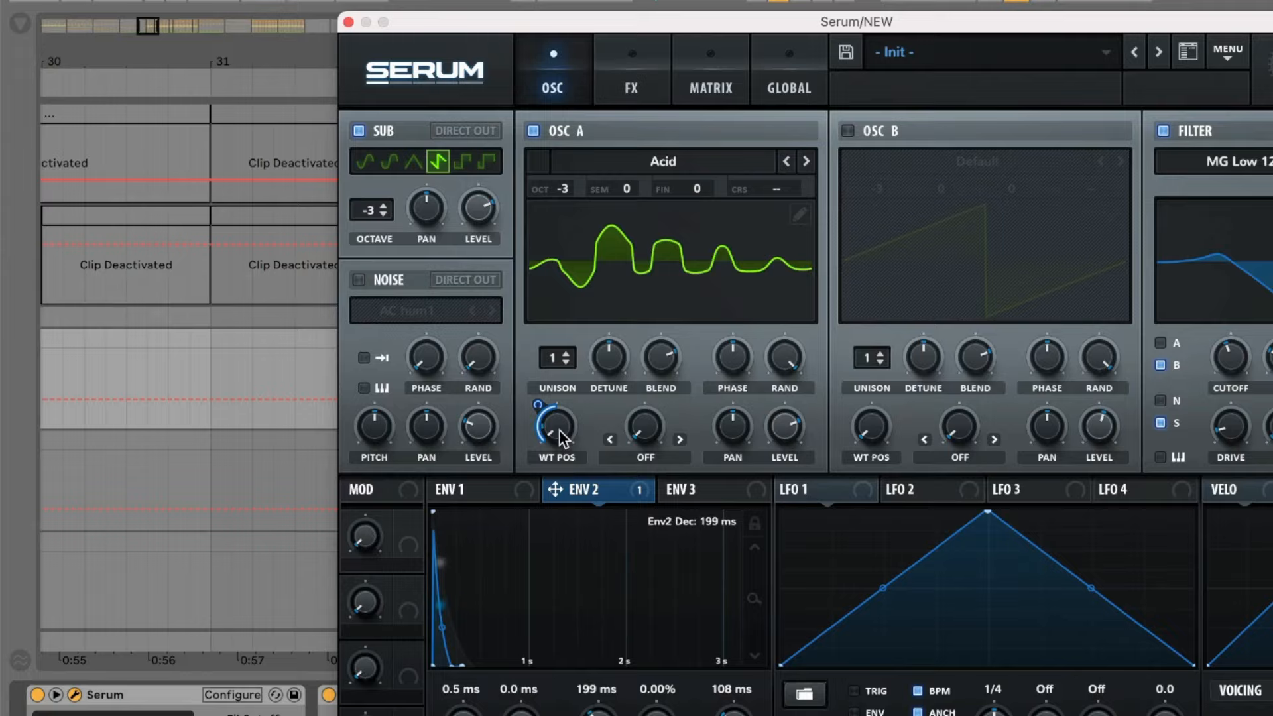
mouse_move(559, 430)
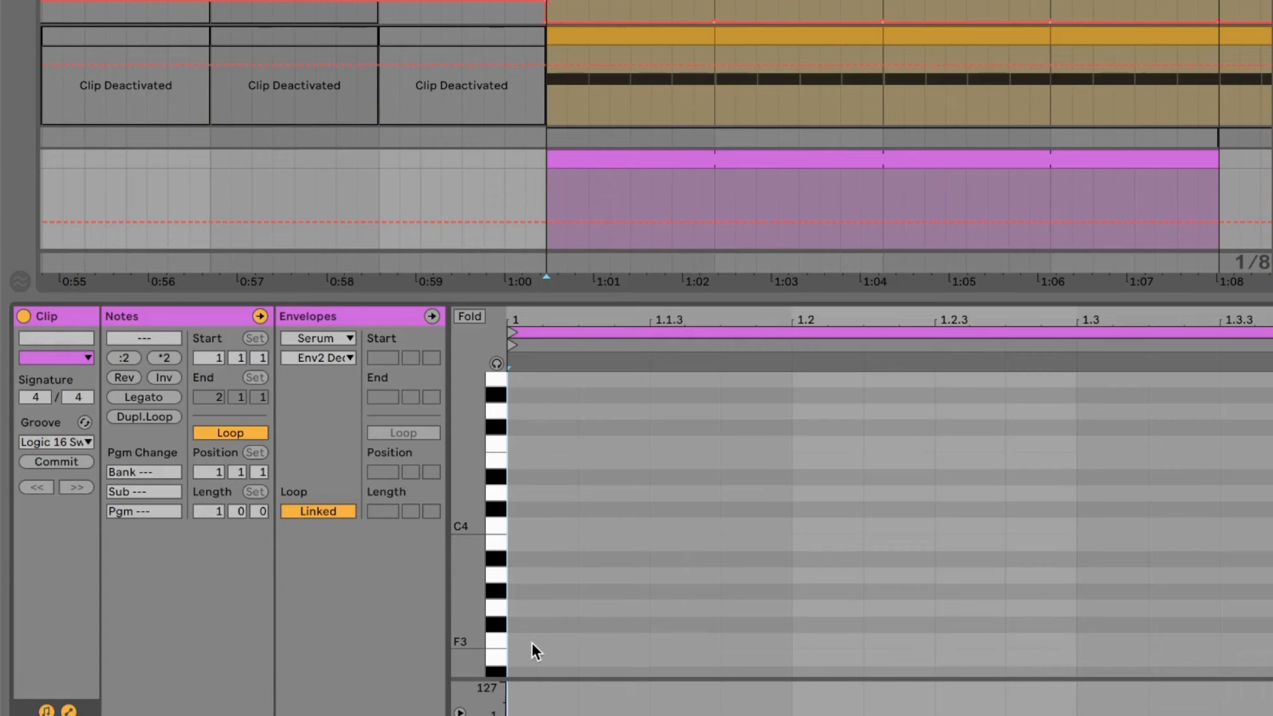
Step: Add a sixteenth note on F3 at the start of the clip and duplicate it four times in a row
double_click(532, 642)
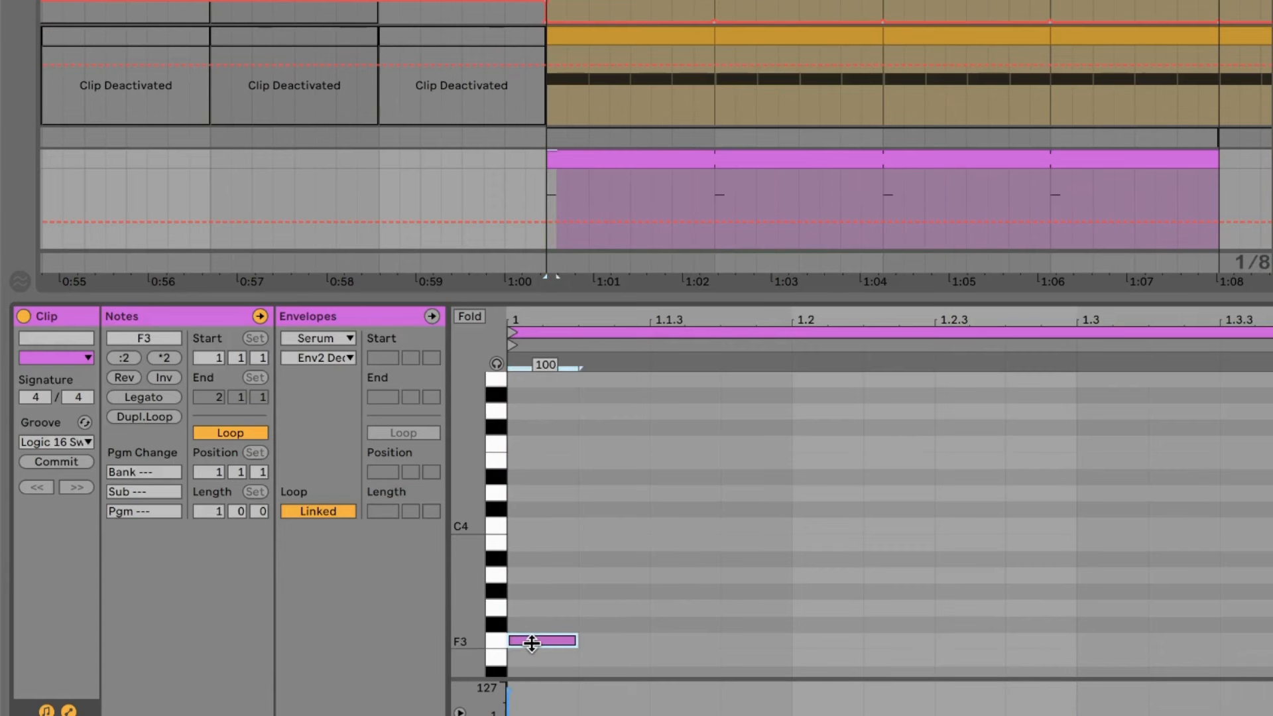
key(ctrl+d)
key(ctrl+d)
key(ctrl+d)
key(ctrl+d)
Step: Raise the second and fourth sixteenth notes of the pattern by one octave to F4
click(586, 640)
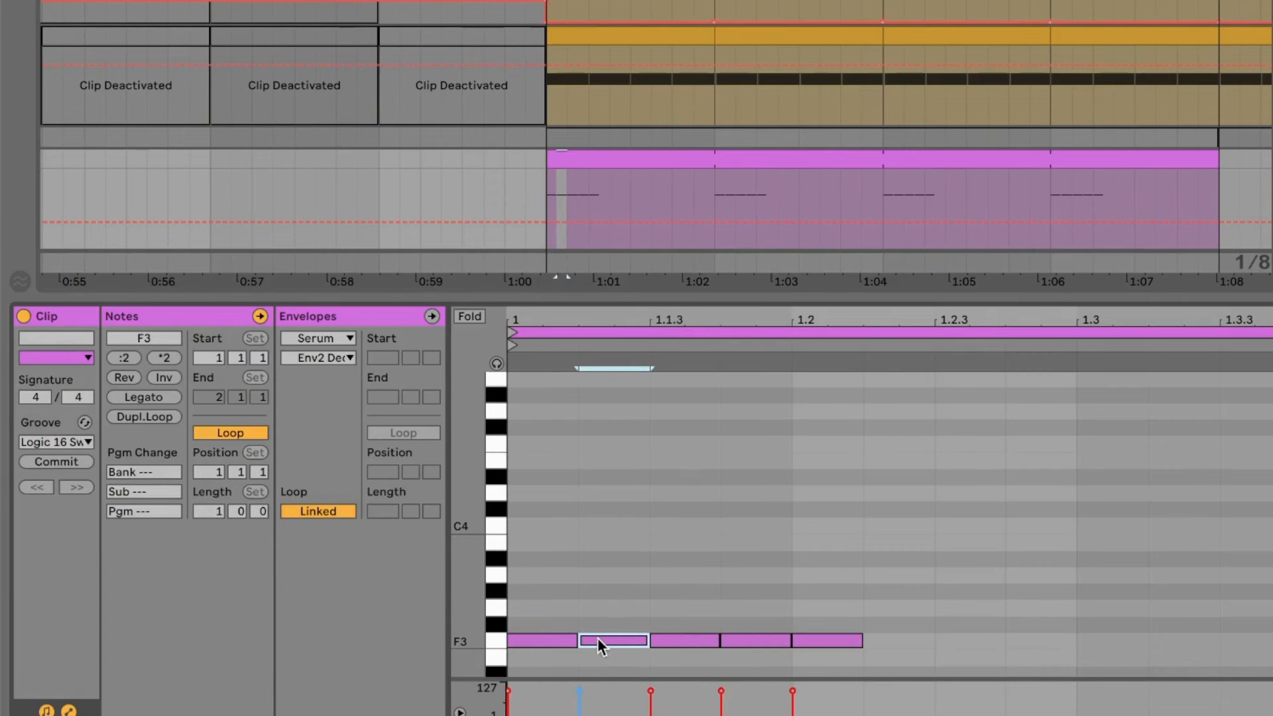
key(shift+Up)
click(744, 640)
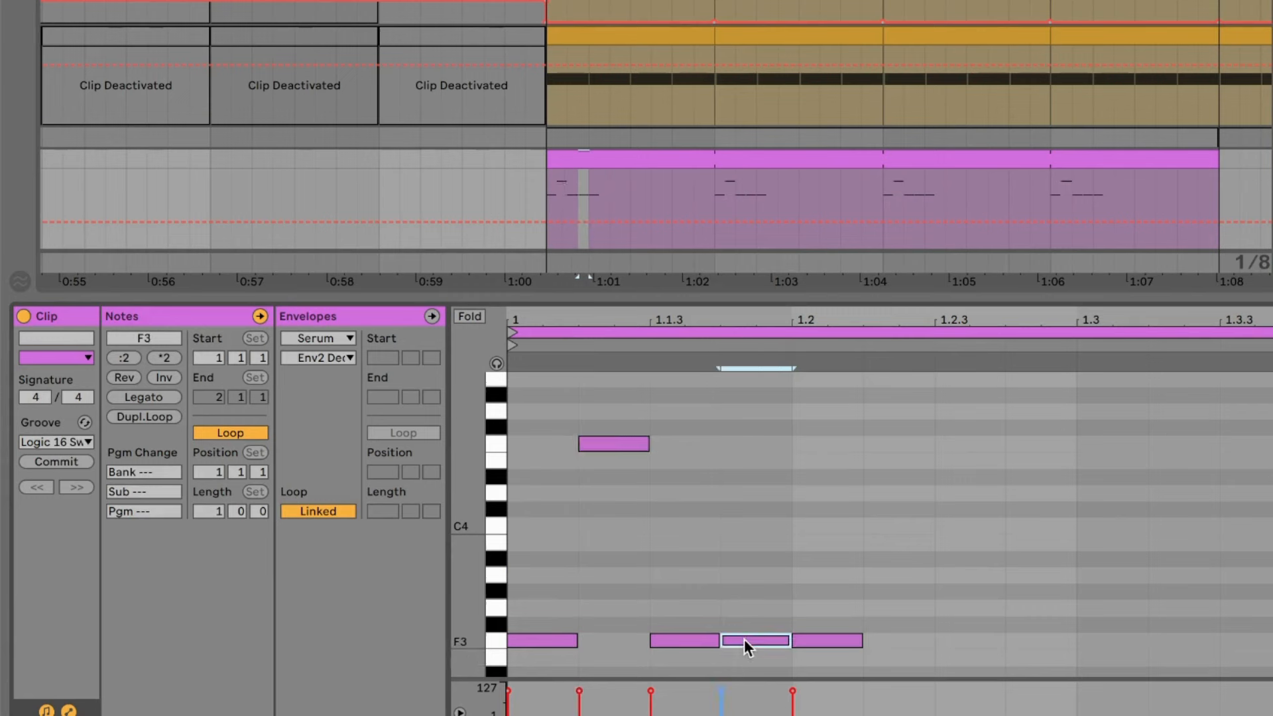
key(shift+Up)
Step: Fill the rest of beat 1.2 with three more F3 notes and raise the one at 1.2.3 to F4
double_click(914, 642)
double_click(960, 640)
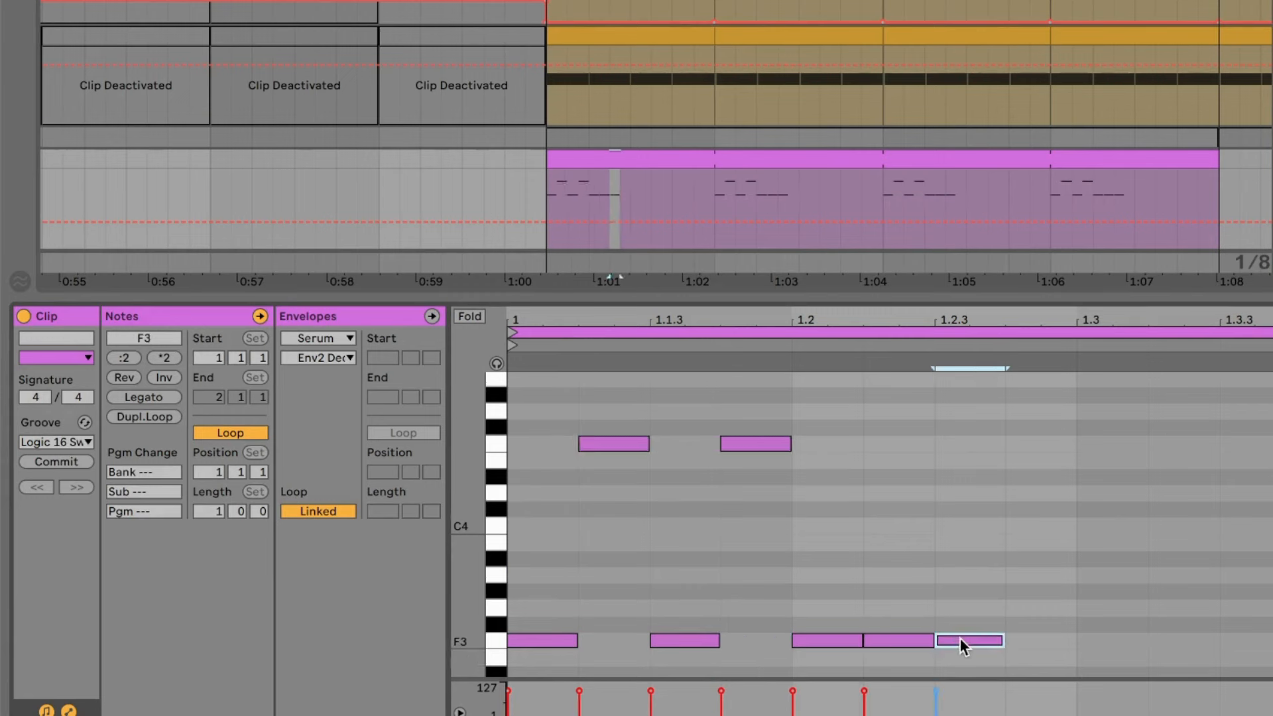
double_click(1025, 638)
click(967, 646)
key(shift+Up)
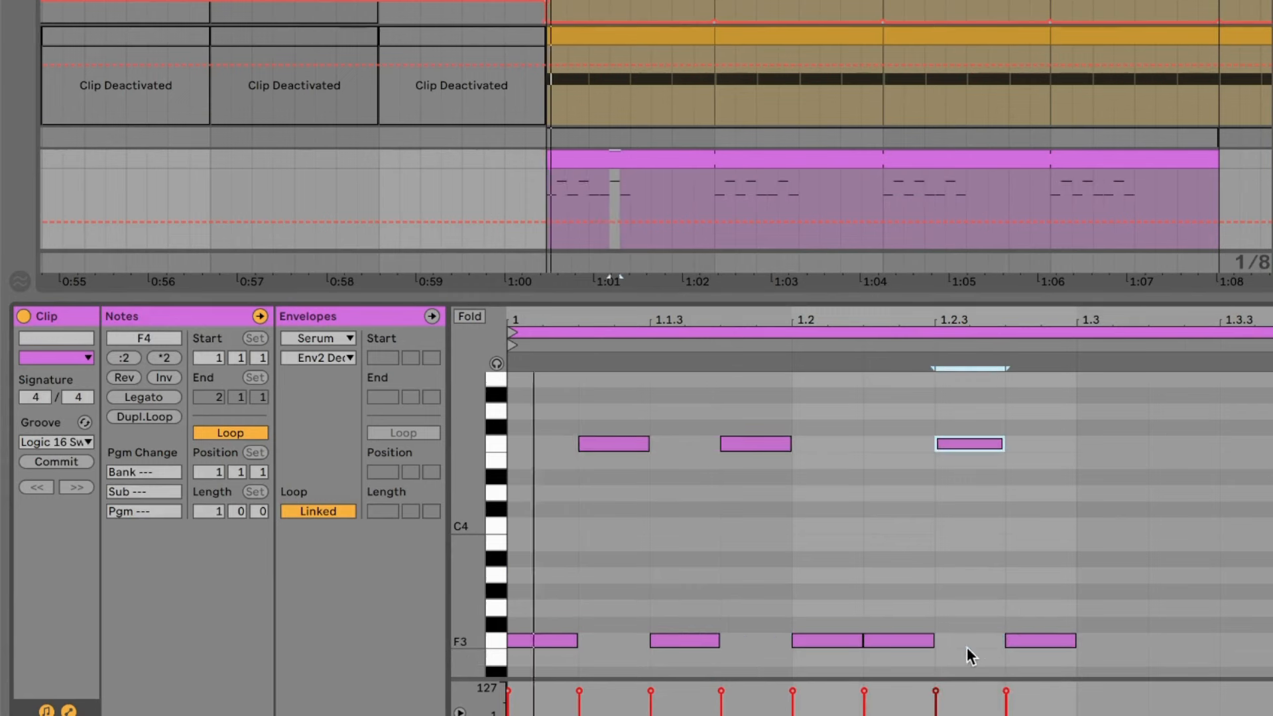
Step: Fill the rest of the bar with duplicated F3 notes, then raise the note at 1.3.3 to F#4 during playback
click(1051, 643)
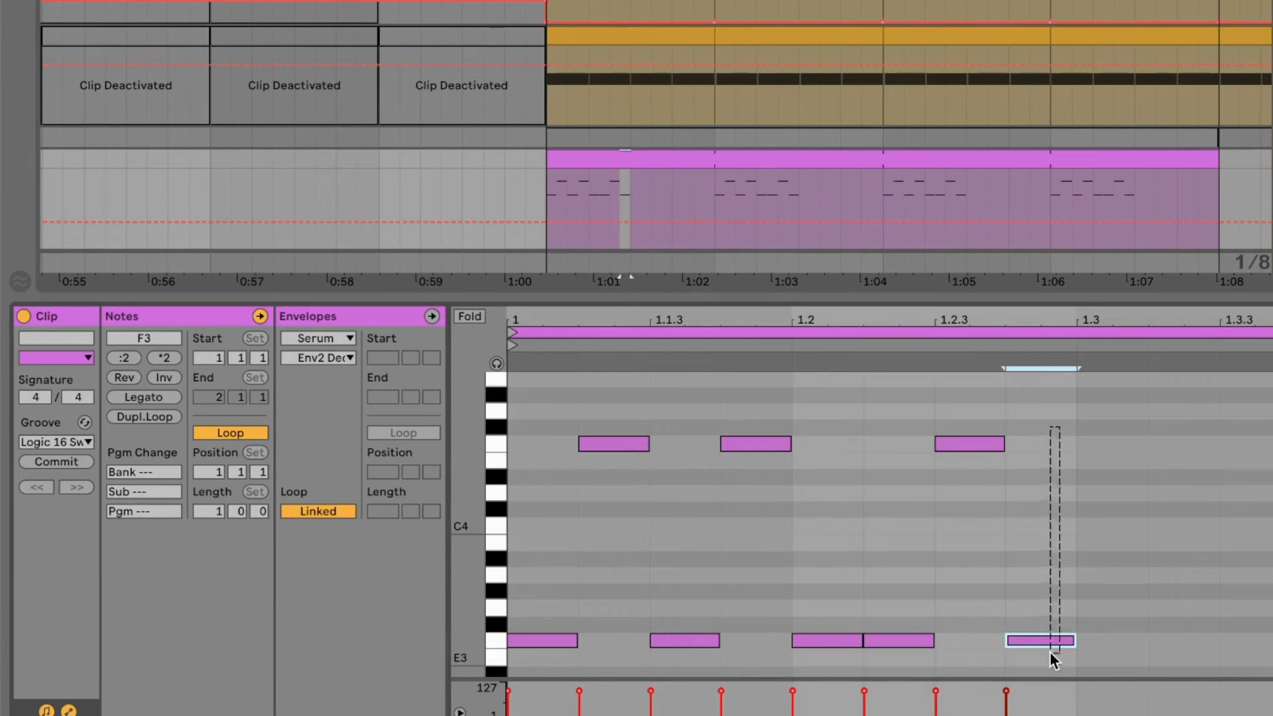
key(ctrl+d)
key(ctrl+d)
key(ctrl+d)
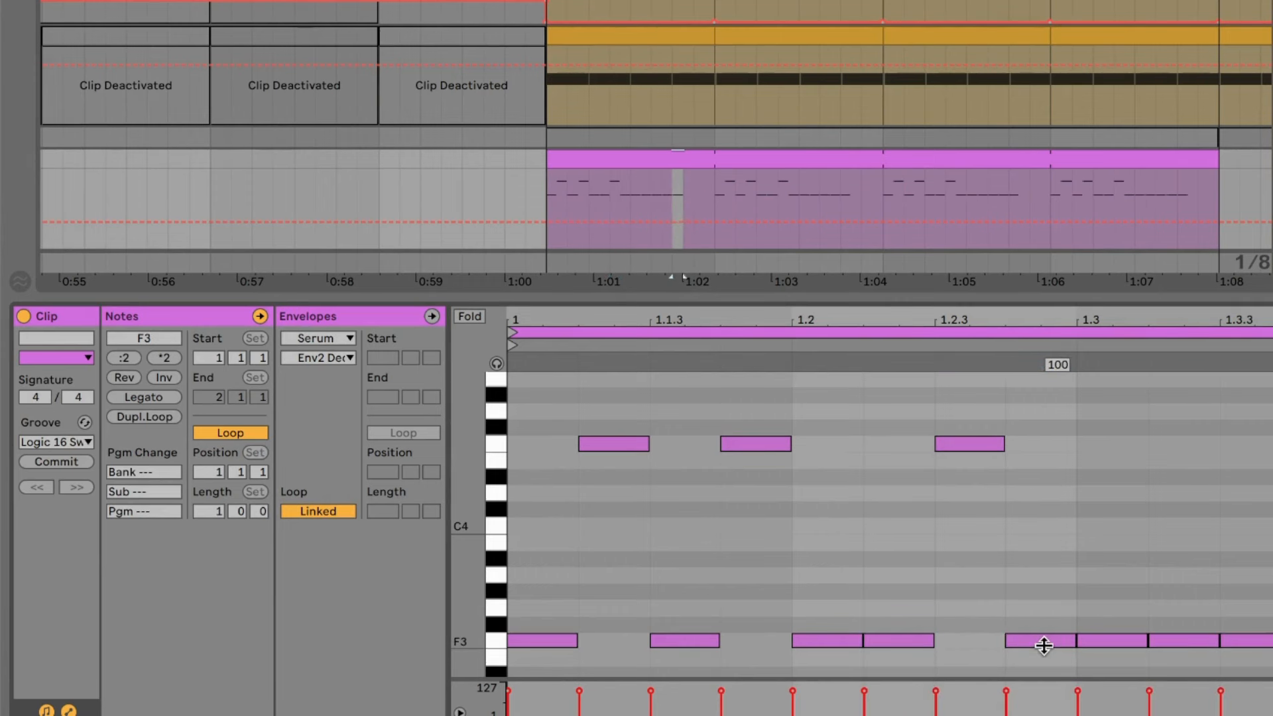
key(space)
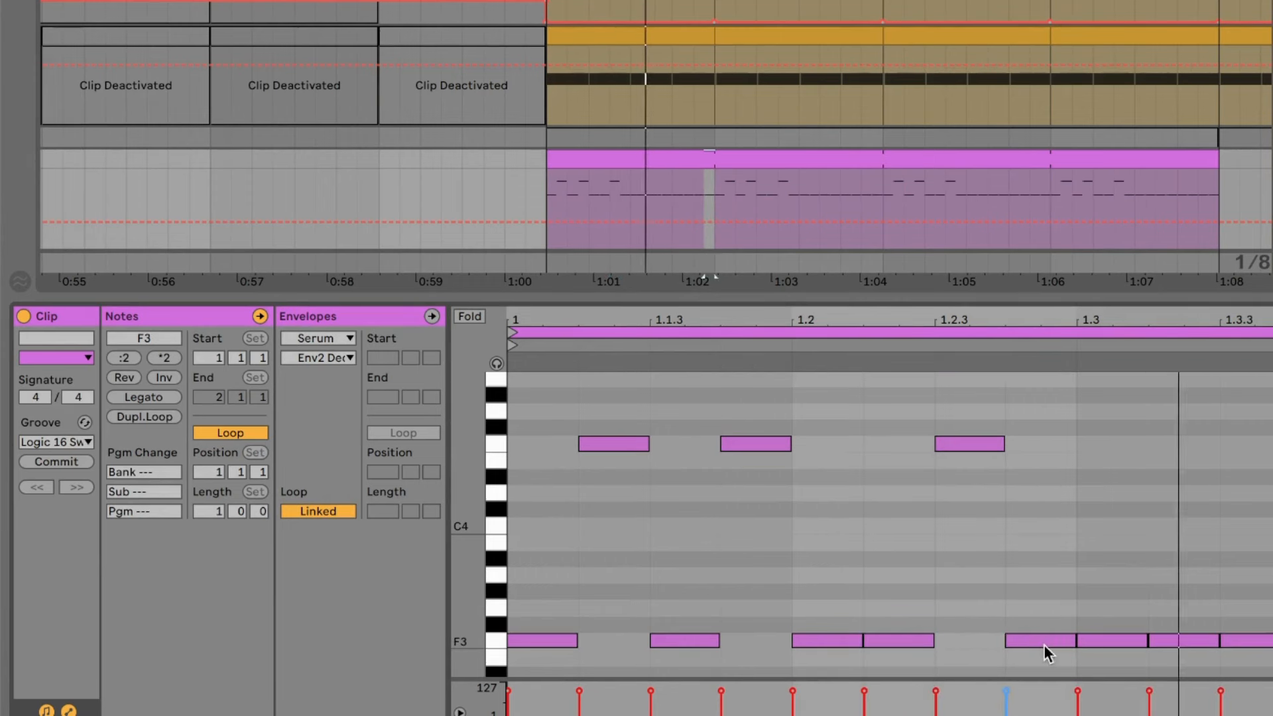
click(1130, 641)
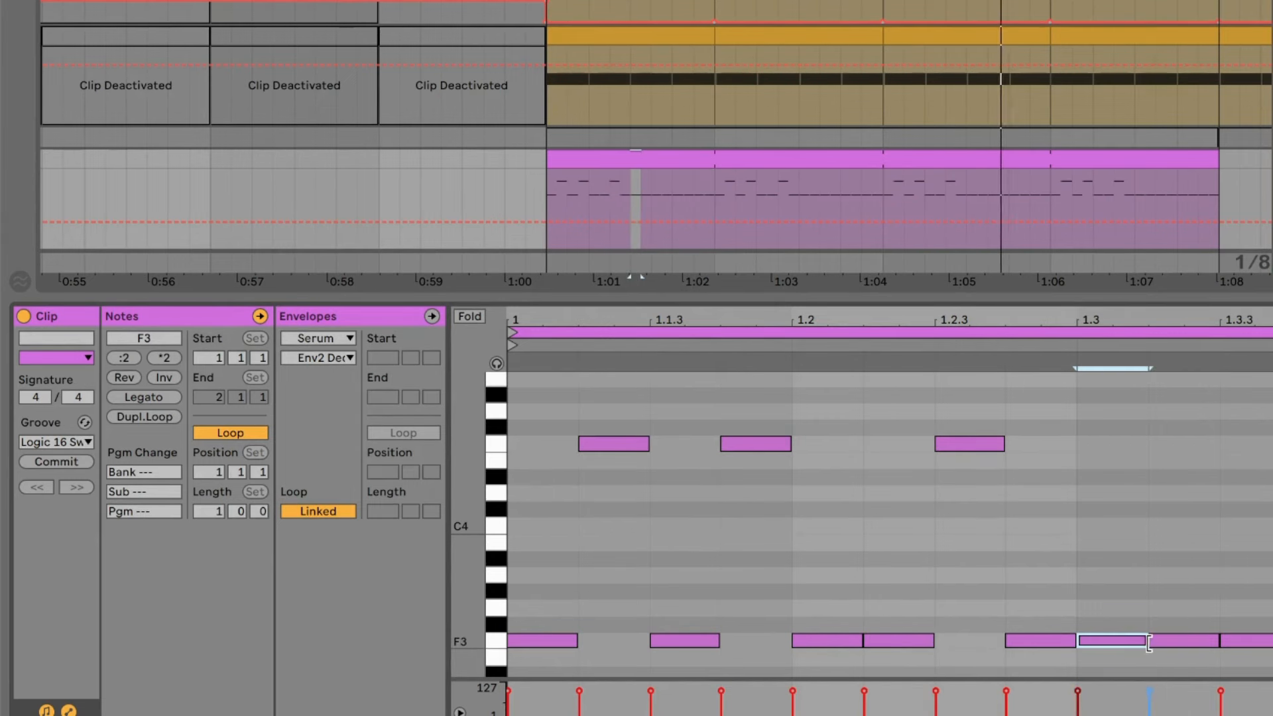
mouse_move(1140, 642)
mouse_down()
mouse_move(1250, 642)
mouse_move(1242, 429)
mouse_up()
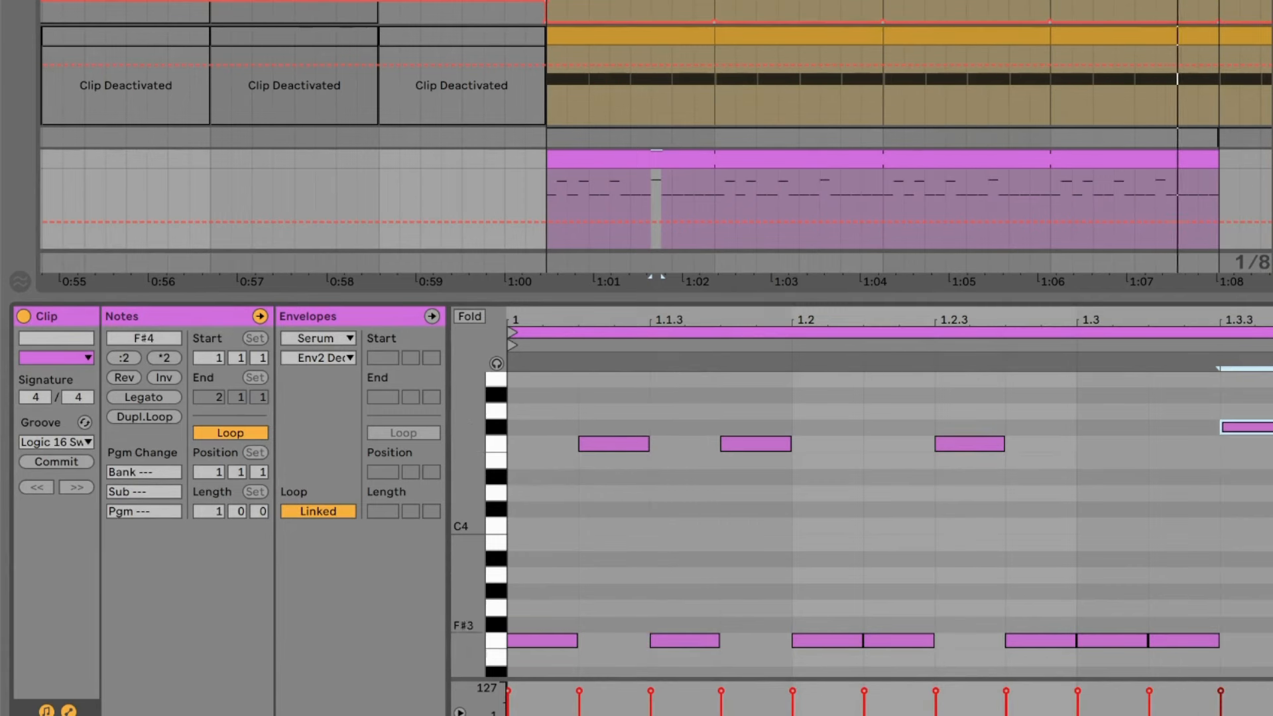
Step: Reset Osc A's wavetable position in Serum and tune Env 2 to a modulation amount of 71 and a 101 ms decay
key(shift+Tab)
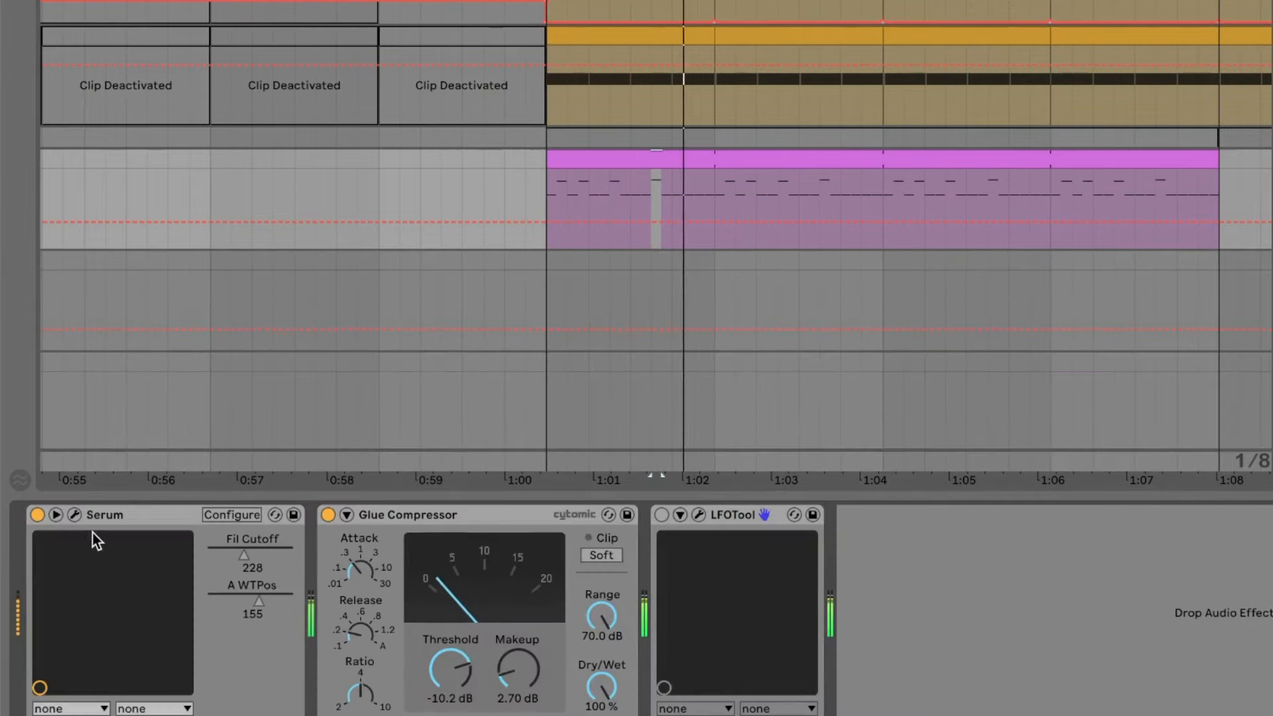
click(74, 514)
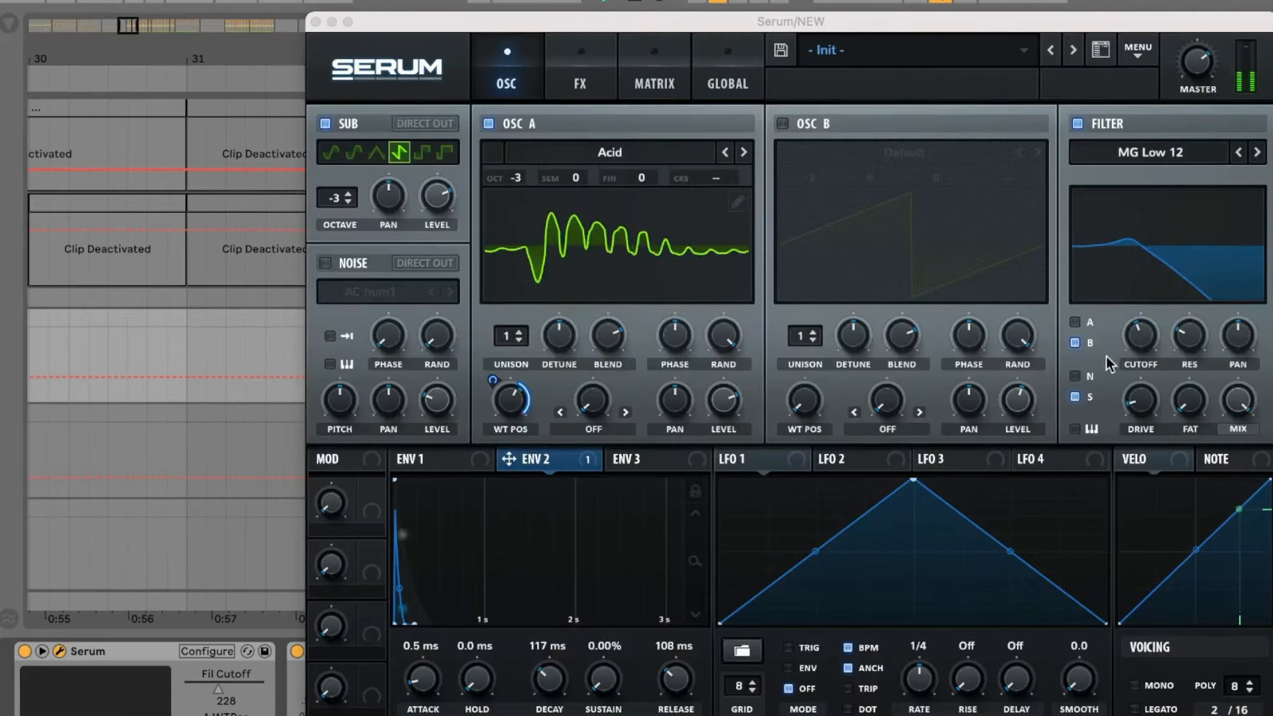
drag(507, 405, 507, 499)
drag(493, 382, 495, 394)
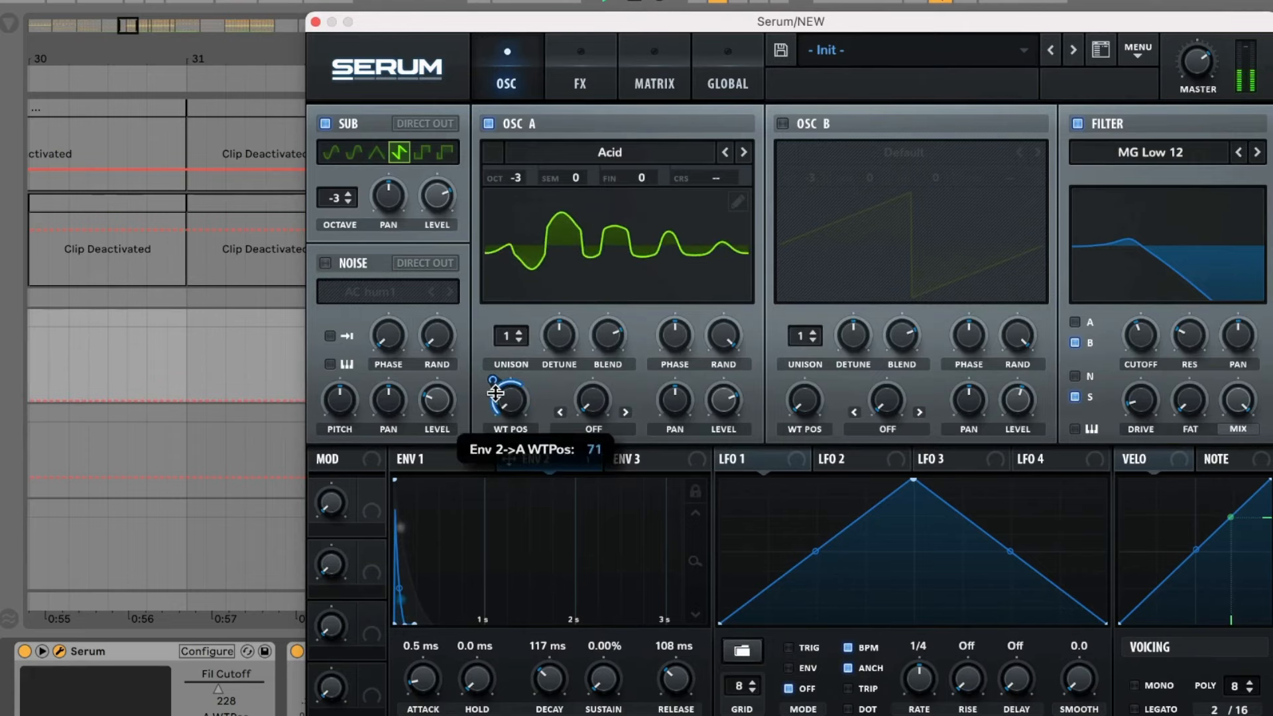
click(534, 459)
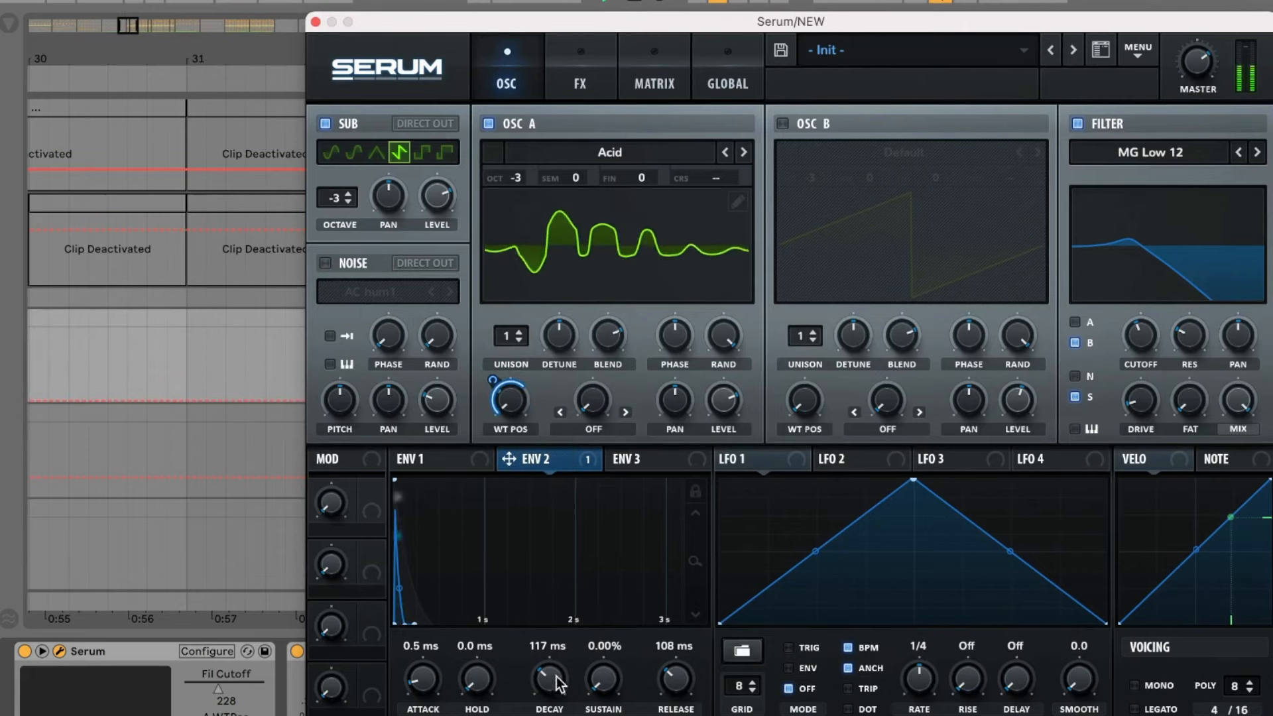
mouse_move(549, 679)
mouse_down()
mouse_move(545, 579)
mouse_move(550, 699)
mouse_move(550, 681)
mouse_up()
Step: Switch off the sub oscillator, try another octave for Osc A, and close the Serum window
click(328, 125)
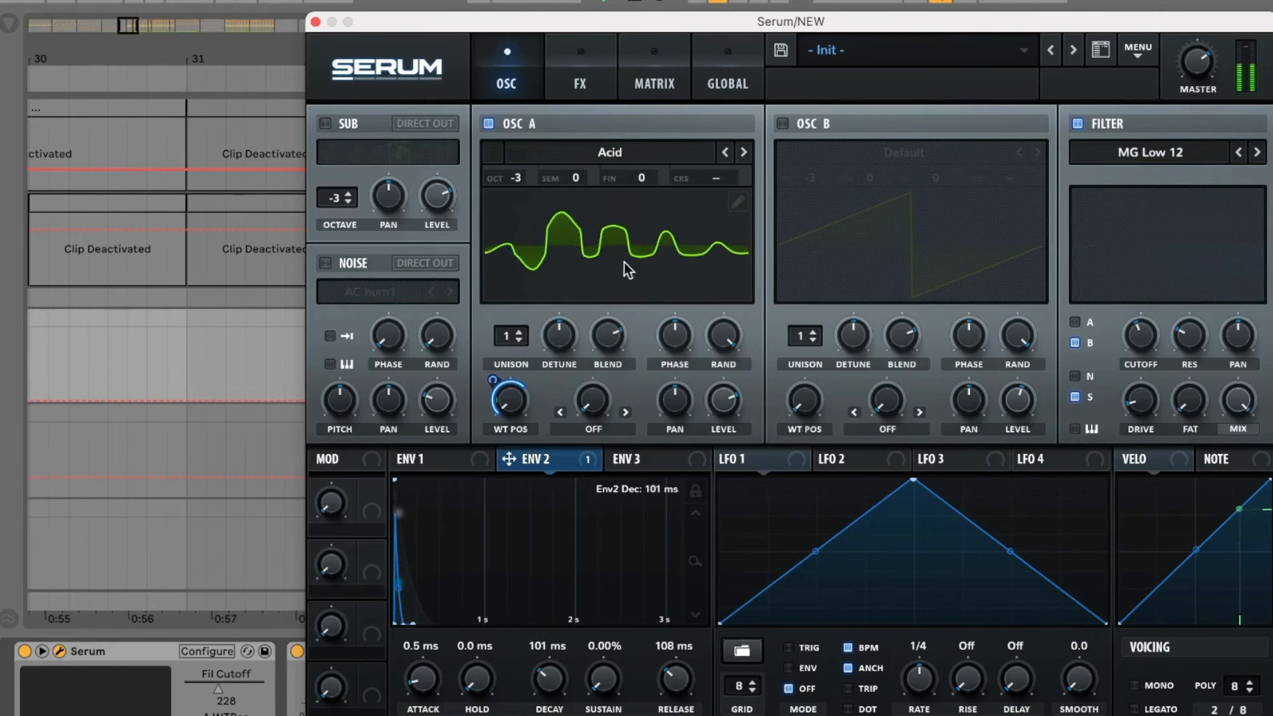
mouse_move(524, 176)
mouse_down()
mouse_move(519, 160)
mouse_move(519, 218)
mouse_move(517, 156)
mouse_up()
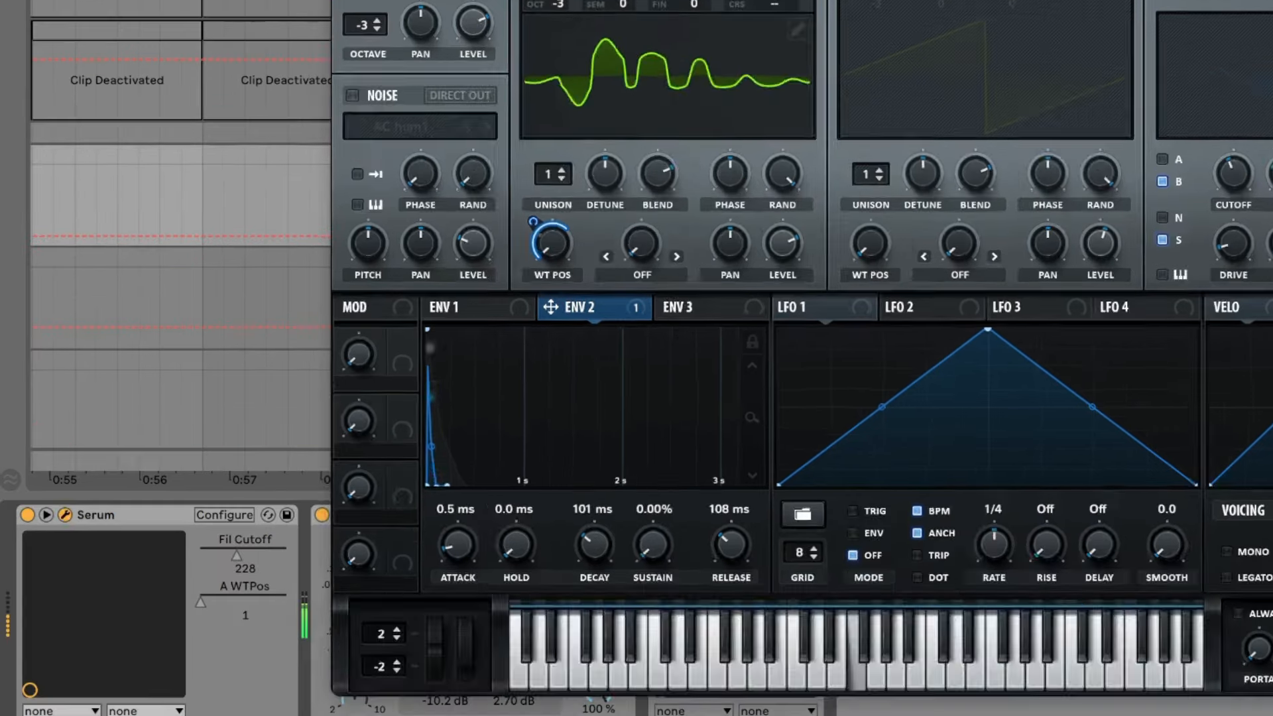
click(316, 22)
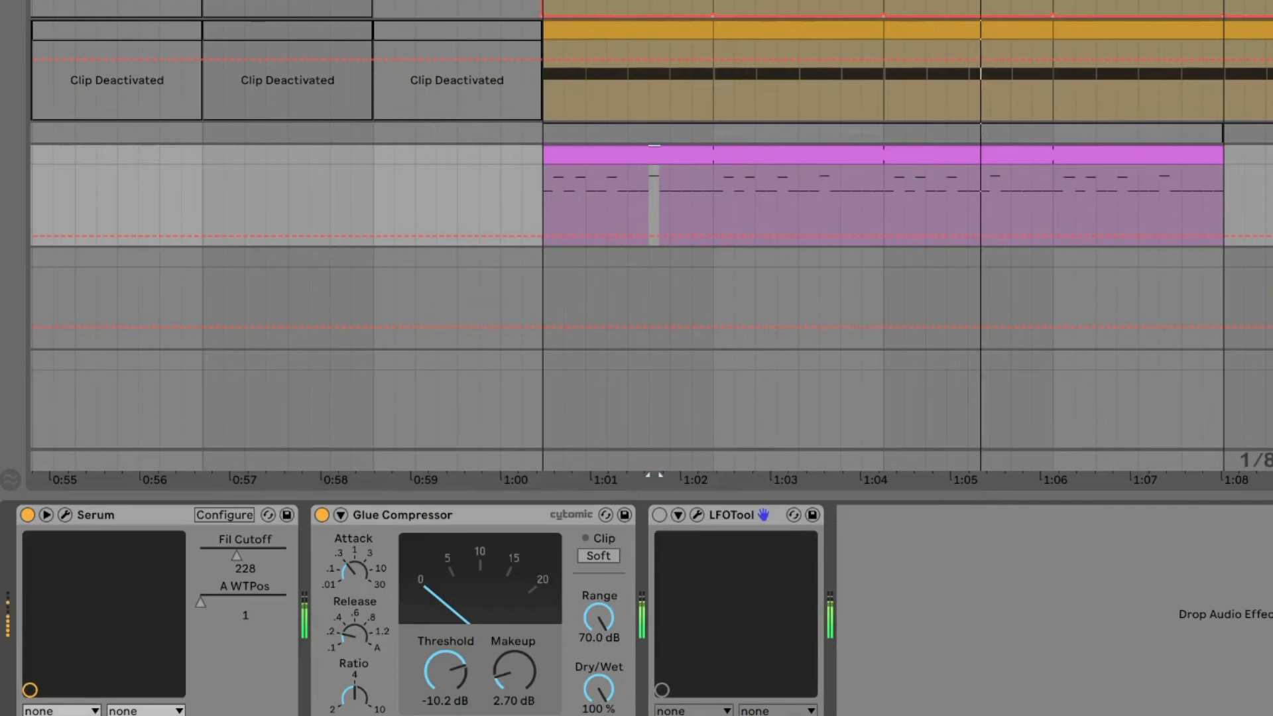
Step: Copy the new MIDI pattern onto the bass track above and play both bass tracks soloed together
click(1271, 133)
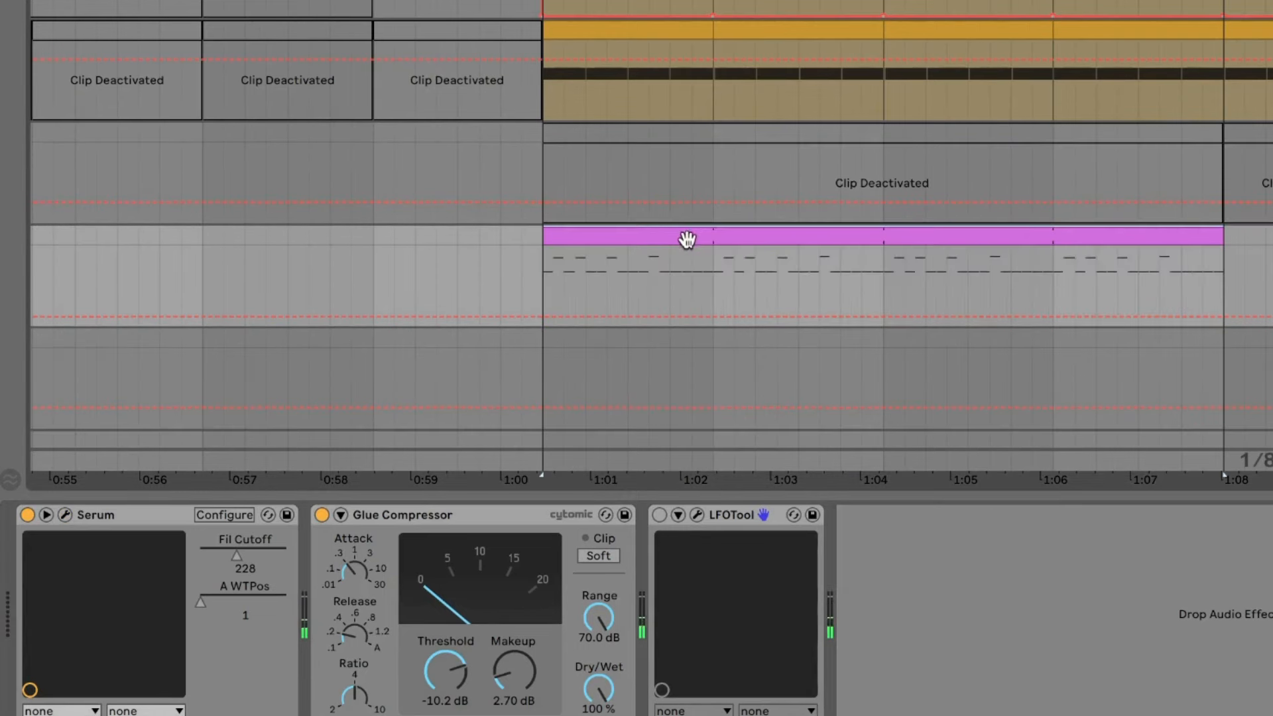
click(691, 190)
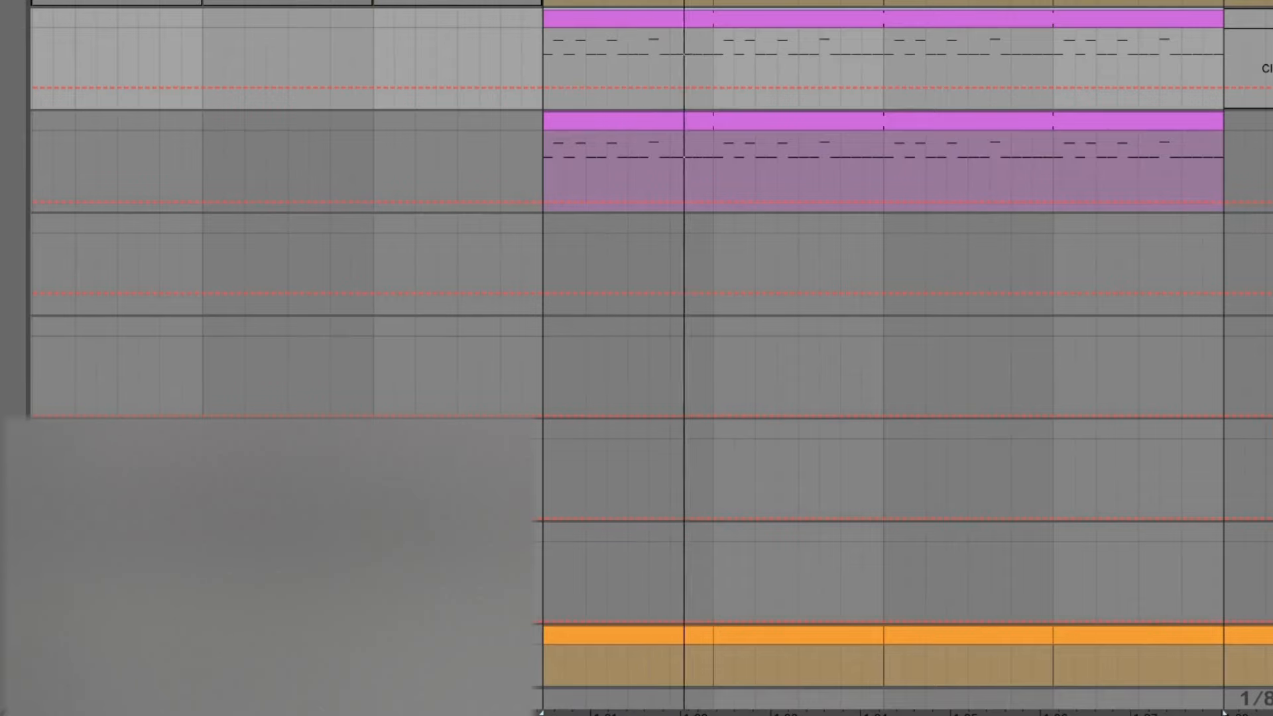
click(1271, 121)
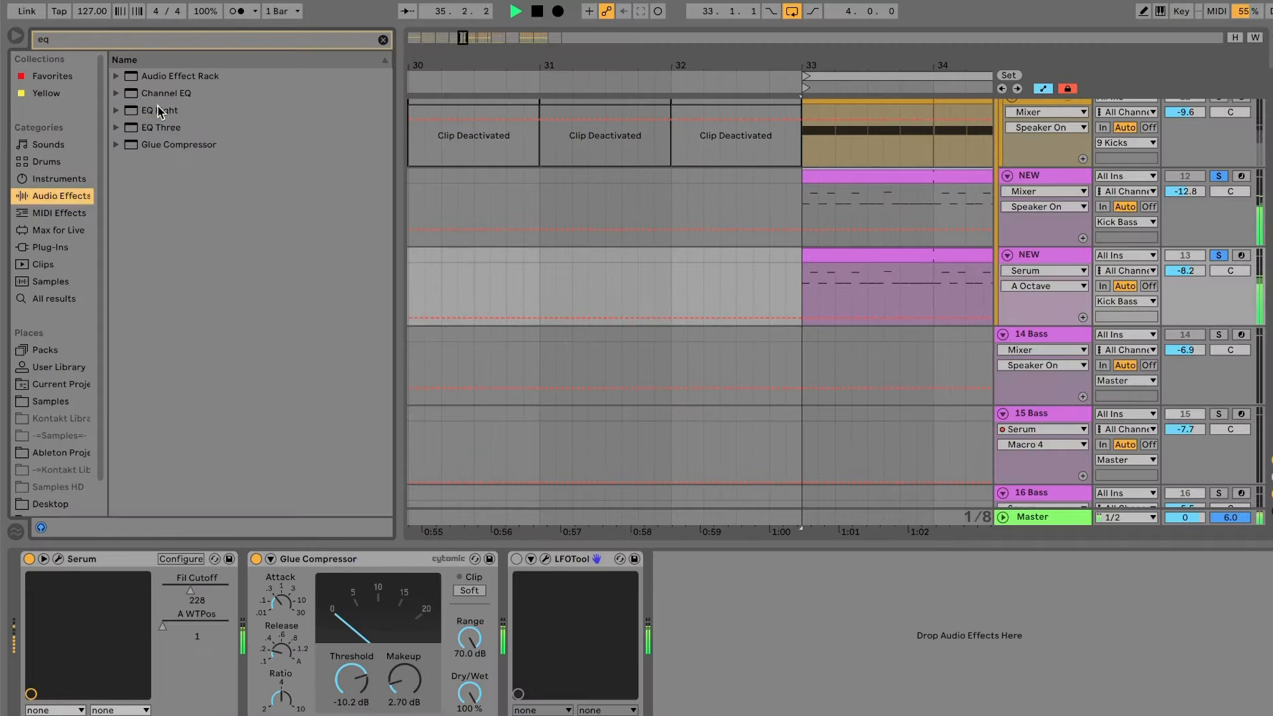
Step: Add EQ Eight after LFOTool on the new bass track and low-cut it with band 1 at about 108 Hz
drag(159, 110, 507, 478)
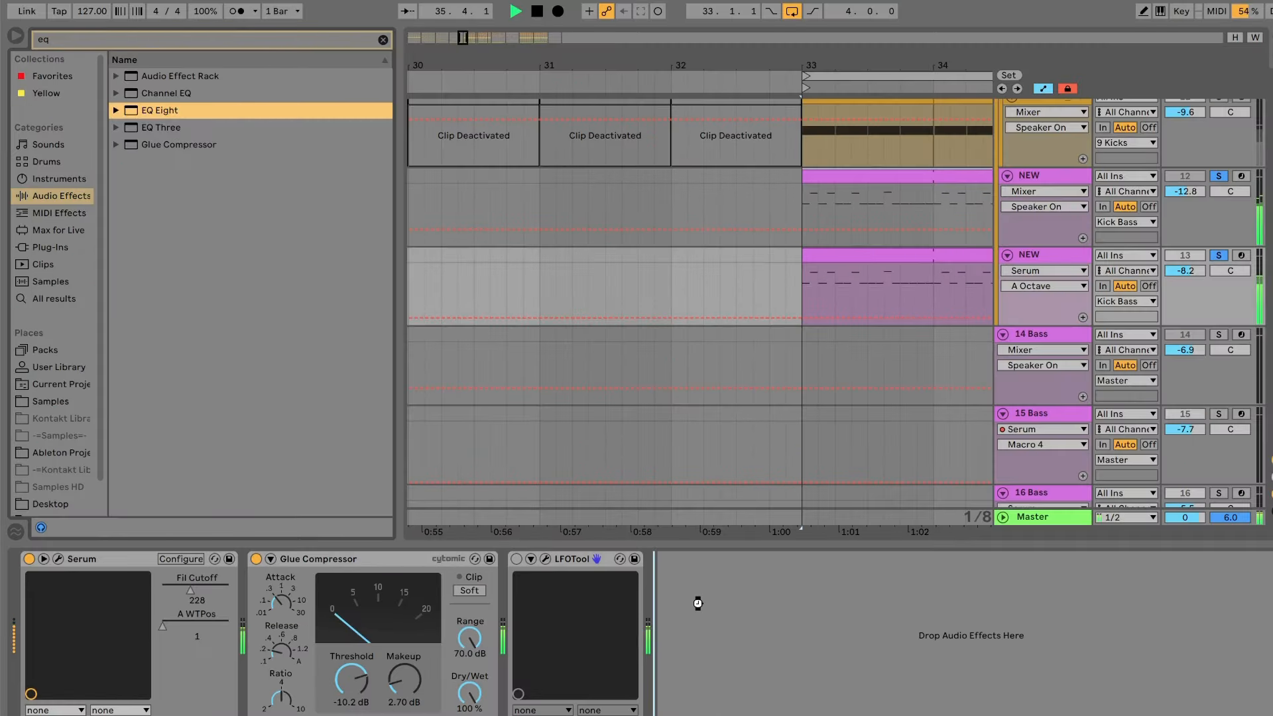
drag(697, 603, 698, 603)
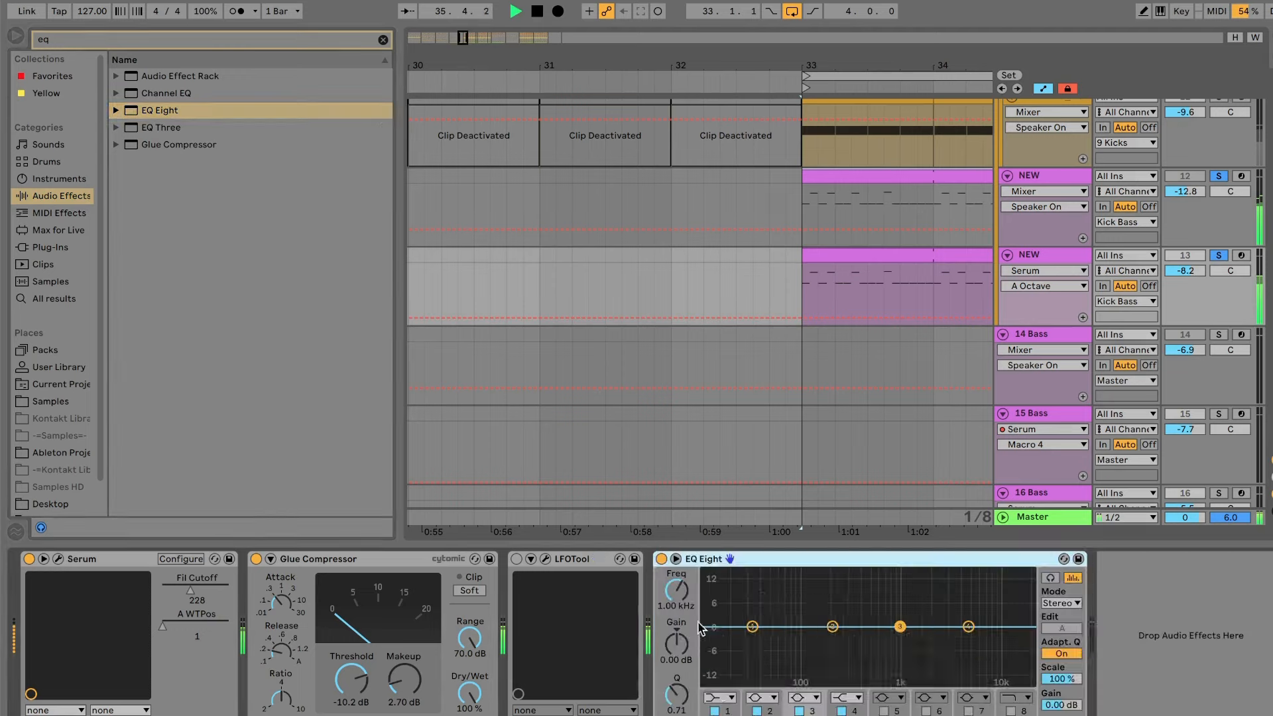
click(720, 698)
click(713, 591)
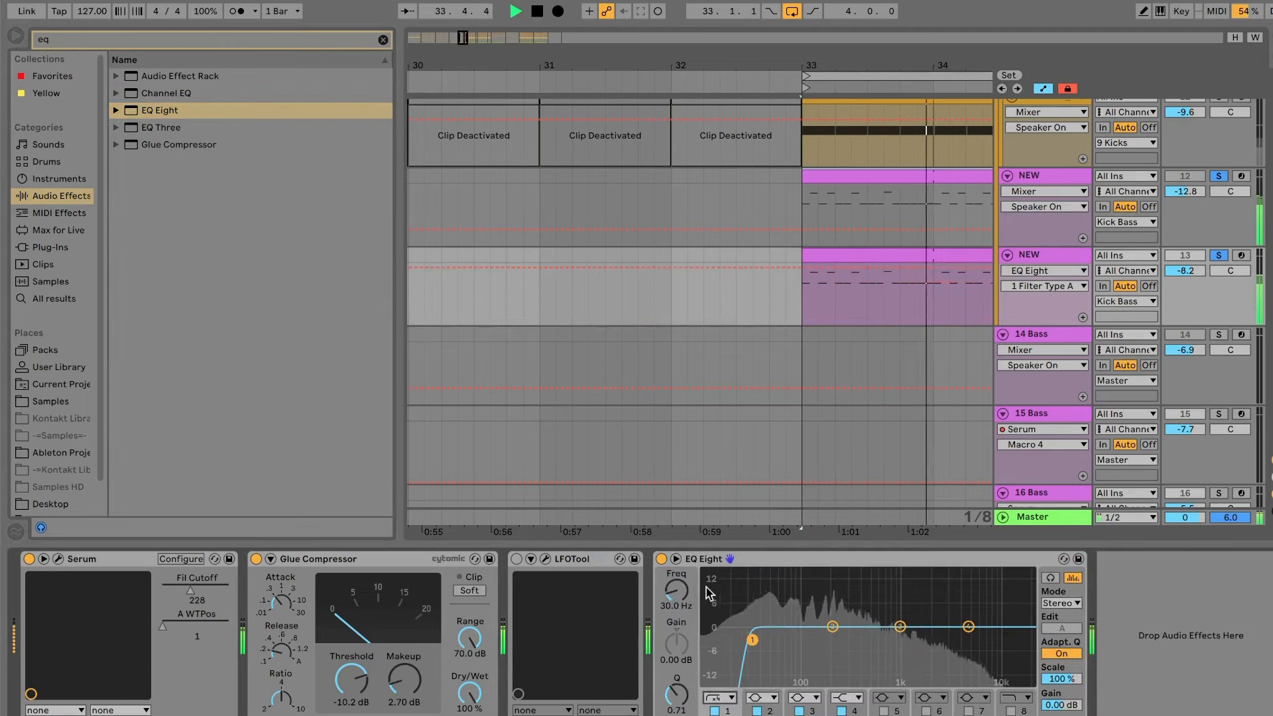
drag(746, 646, 826, 640)
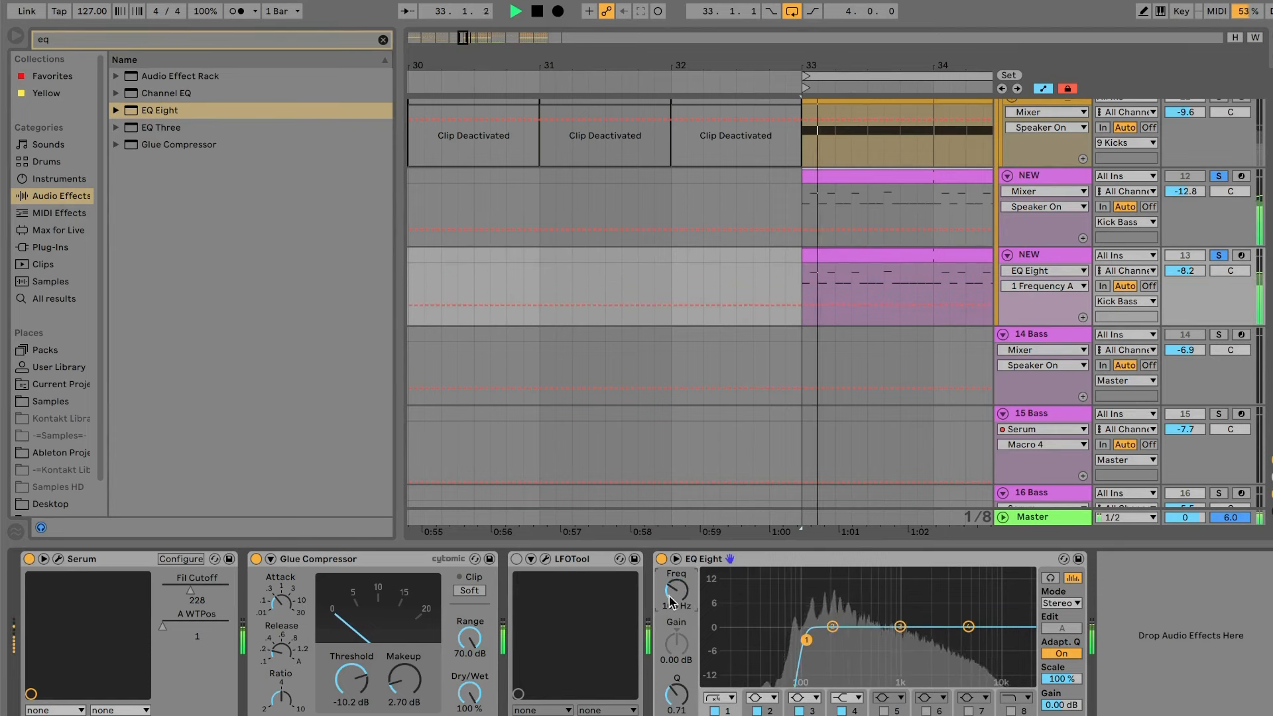
click(16, 36)
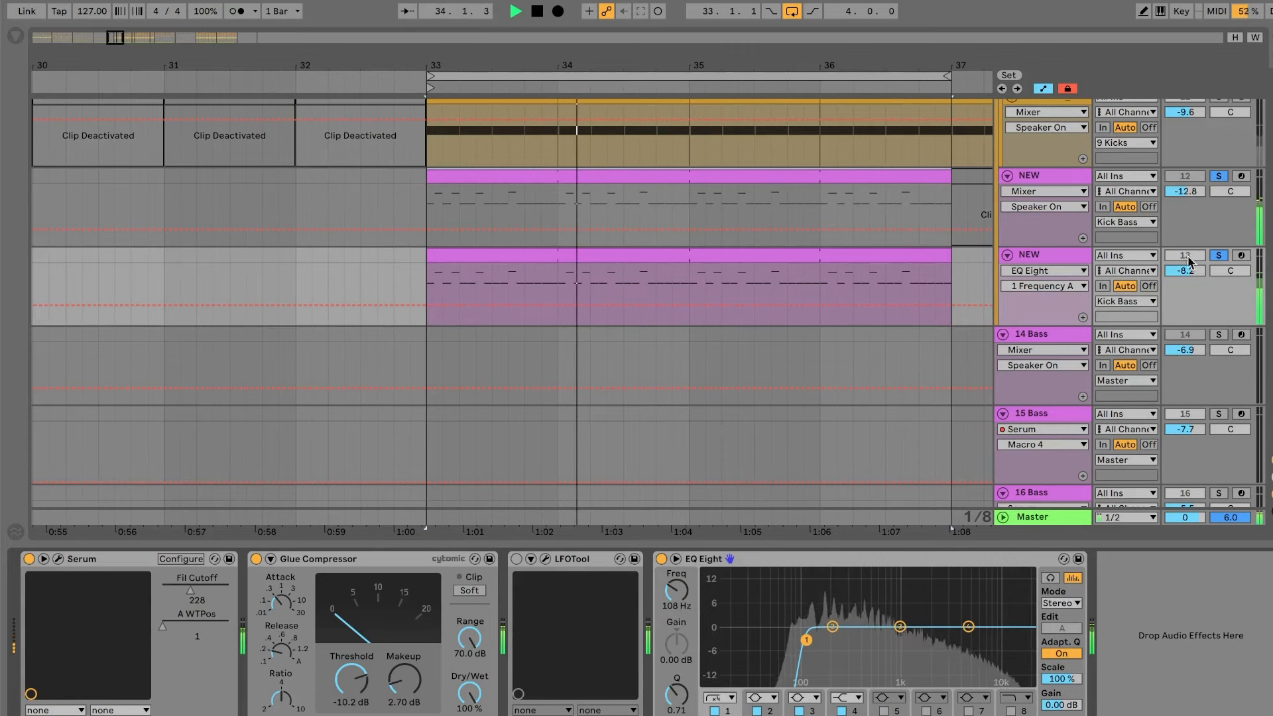
Step: Turn off solo to play the new bass in the full mix and set its track volume to -13.2 dB
click(1219, 256)
key(space)
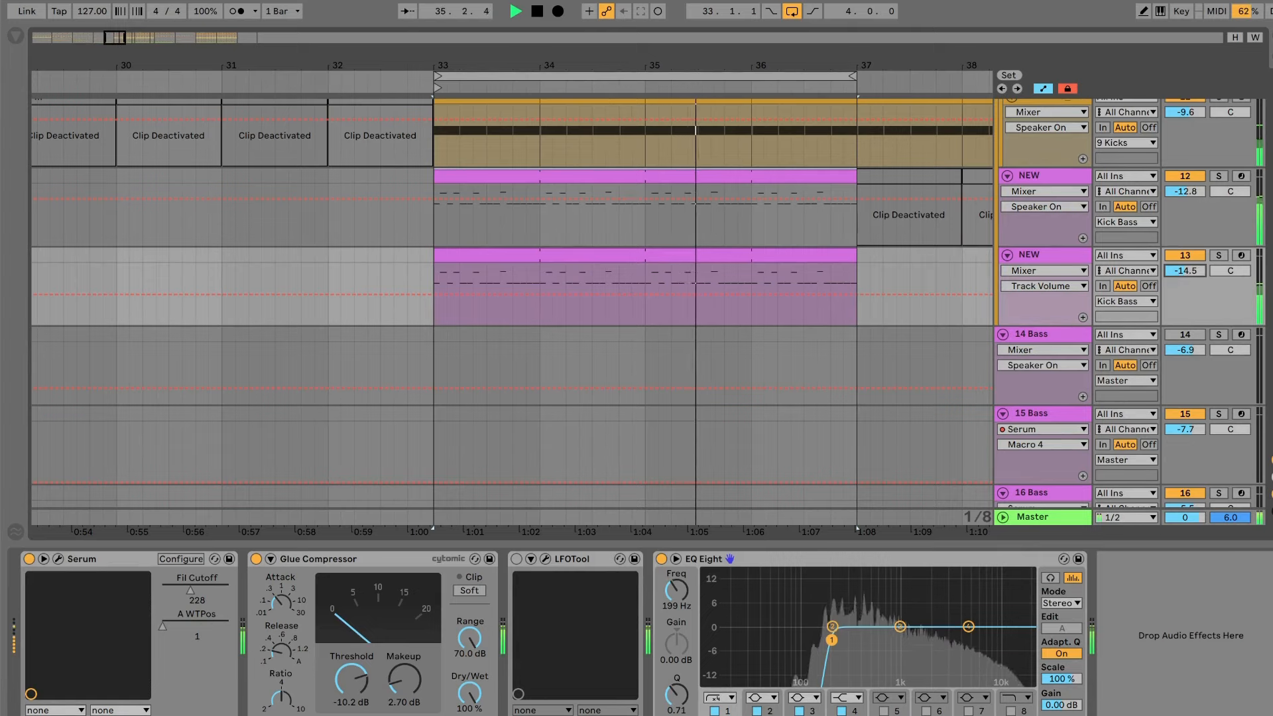
drag(1179, 273, 1180, 269)
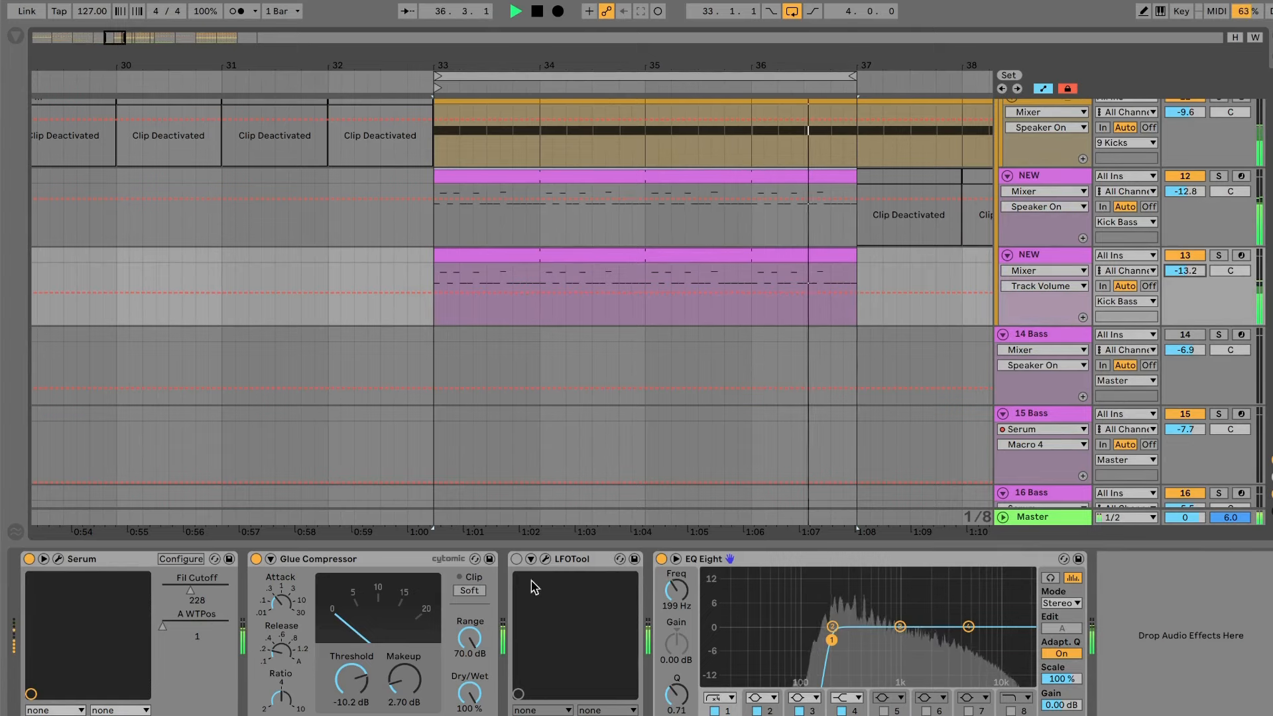
Step: Set the Glue Compressor's threshold to -15.2 dB and makeup to 4.13 dB, and adjust its release
drag(404, 680, 403, 660)
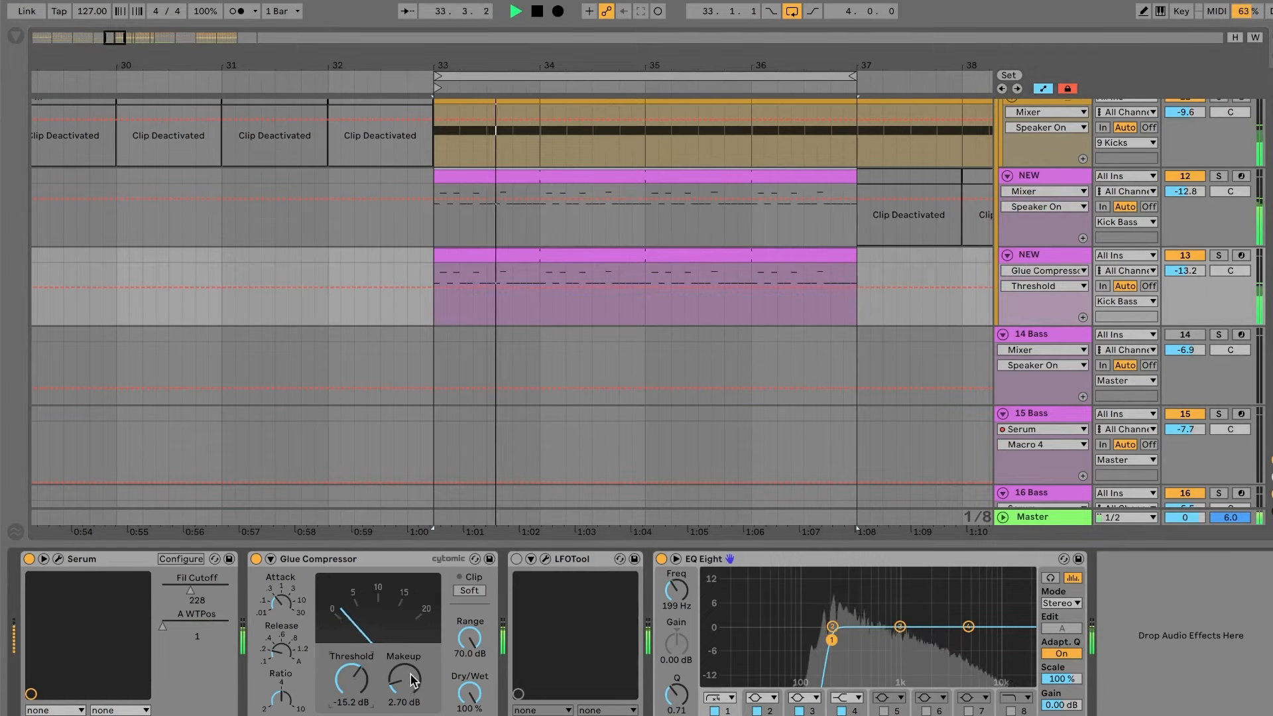
click(280, 650)
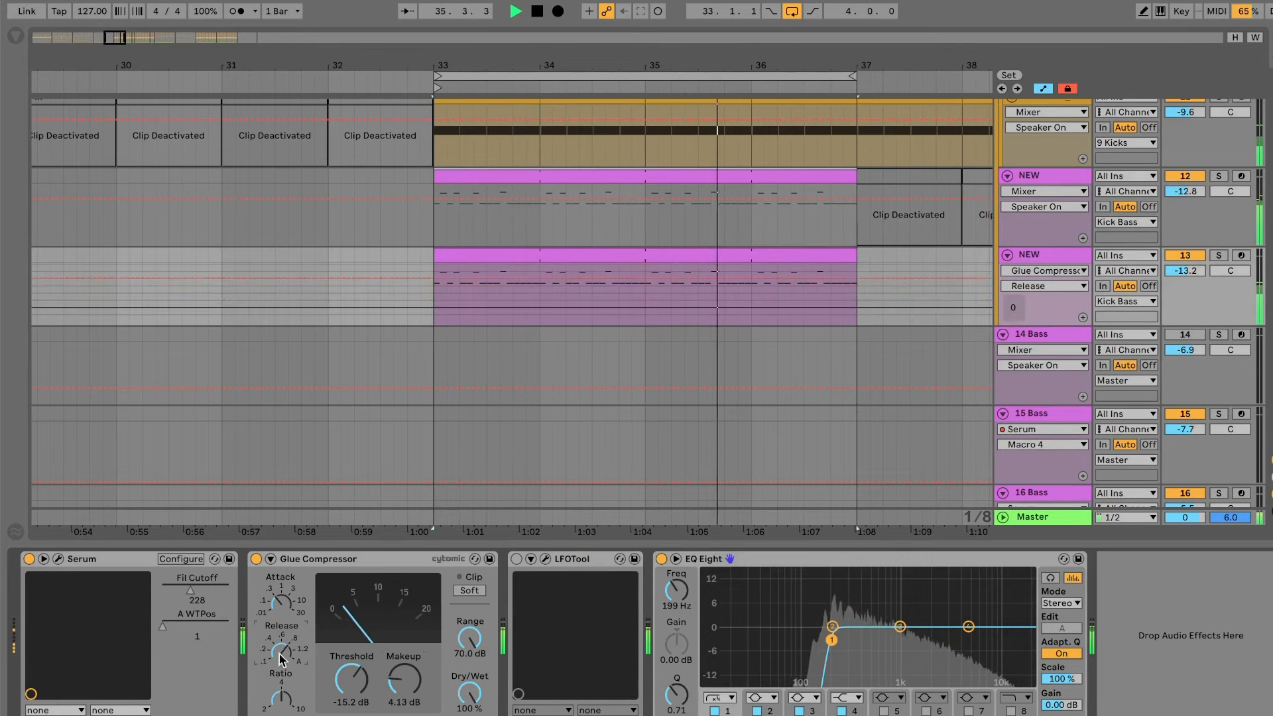
Step: Lengthen Env 2's decay in Serum to 495 ms and readjust its modulation amount on Osc A's wavetable position
click(57, 560)
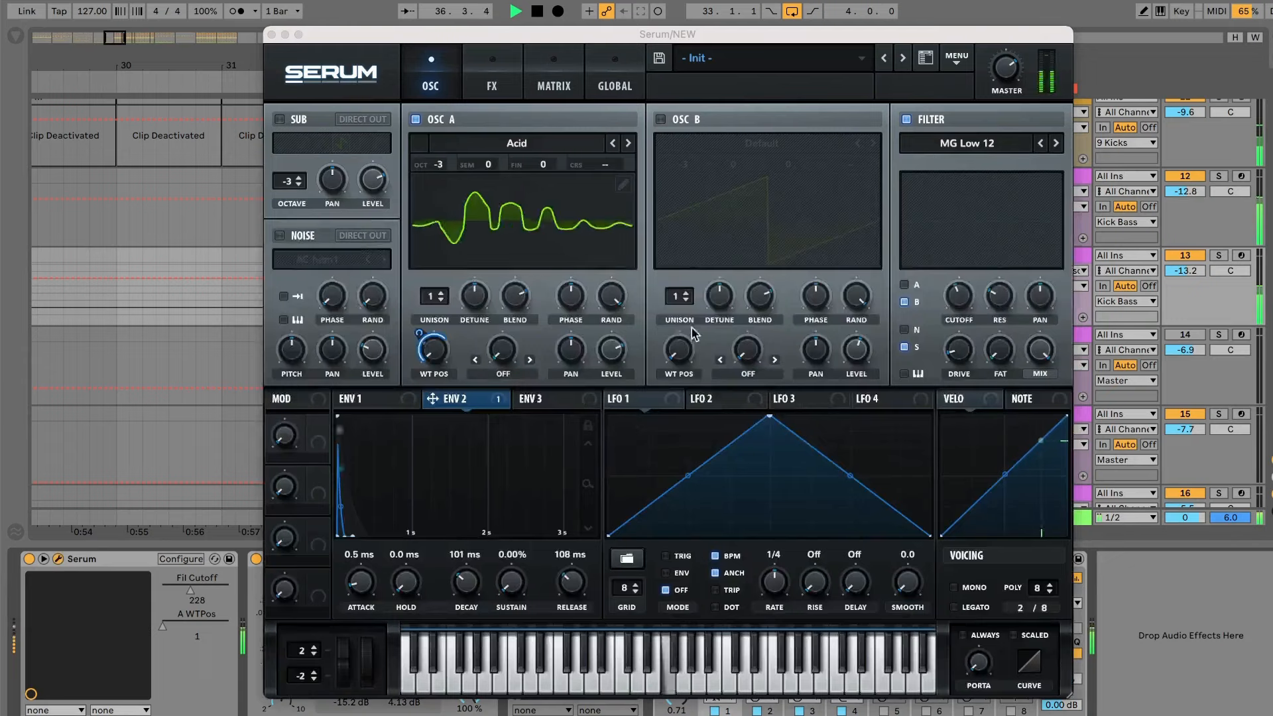
drag(420, 336, 421, 292)
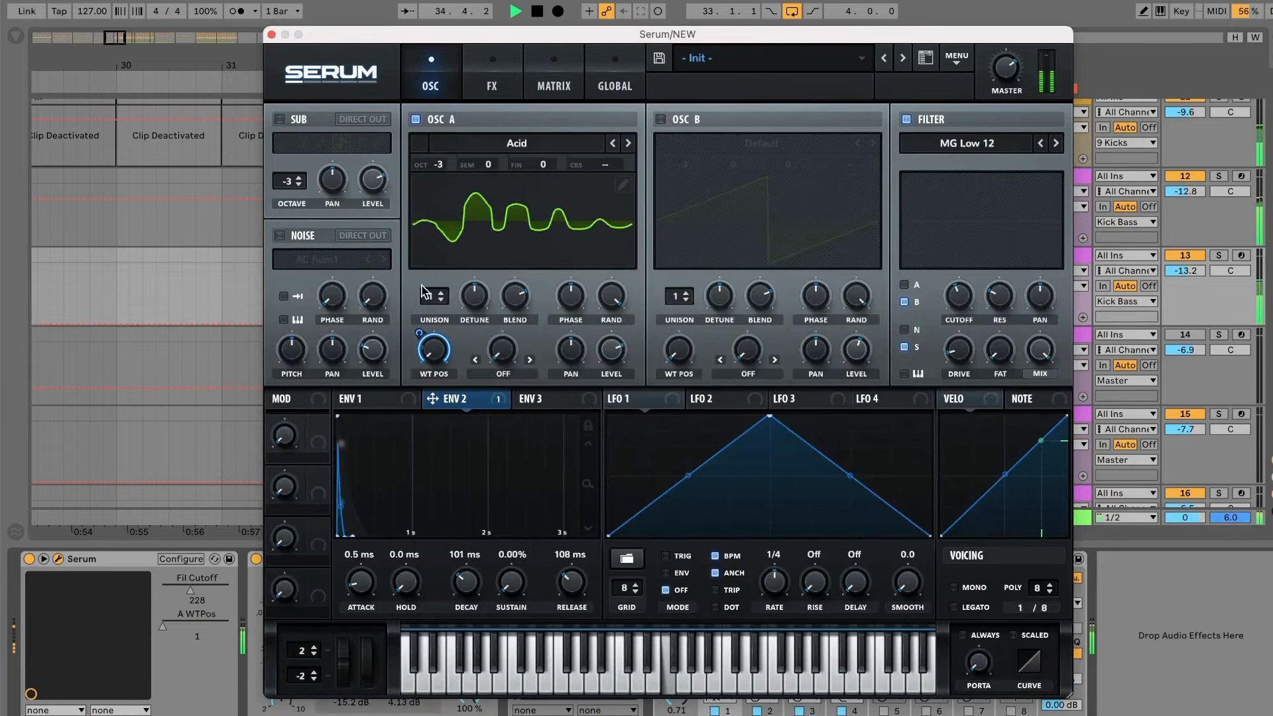
drag(468, 583, 468, 567)
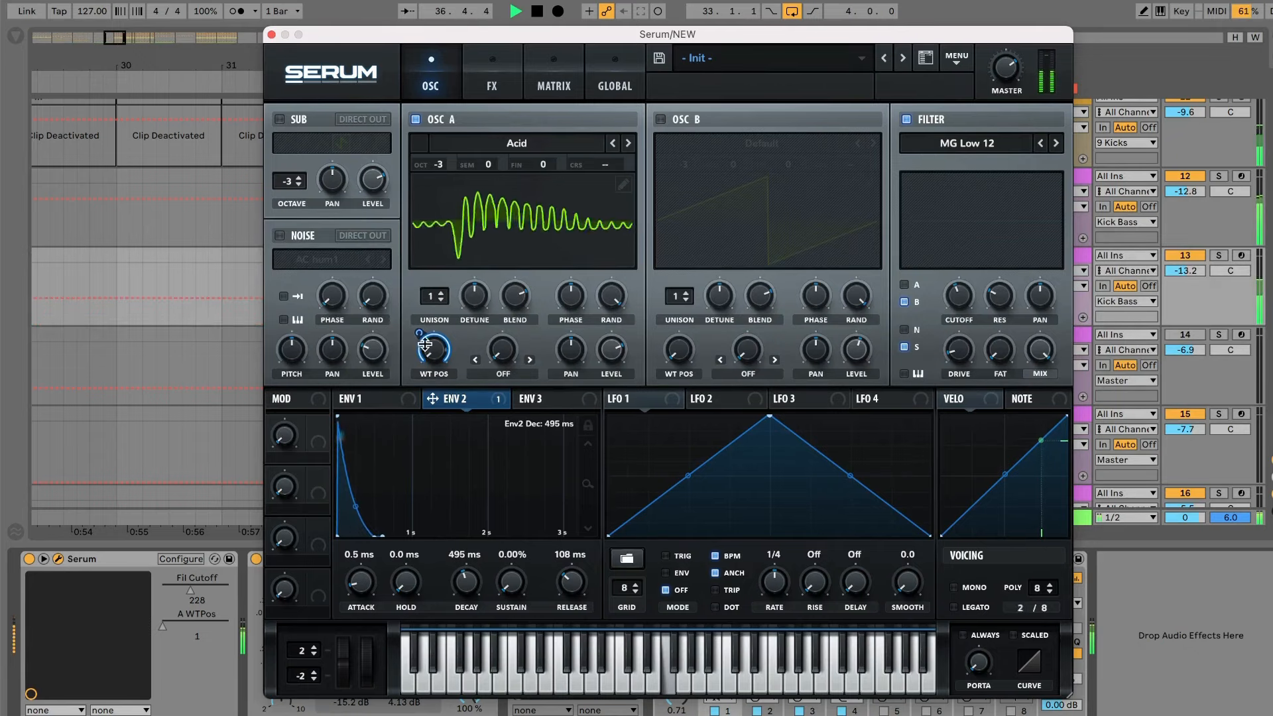
drag(417, 333, 441, 358)
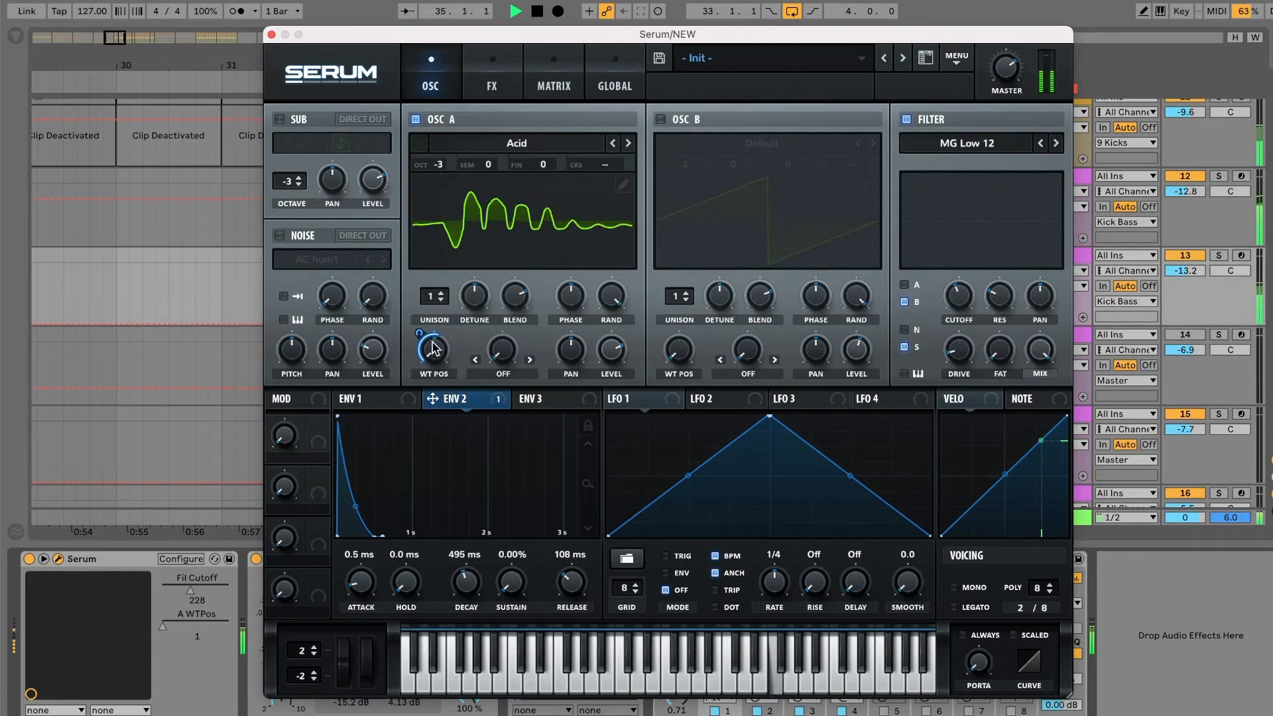
Step: Sweep Osc A's wavetable position up to about 144 and back down to 1 during playback
drag(432, 351, 431, 306)
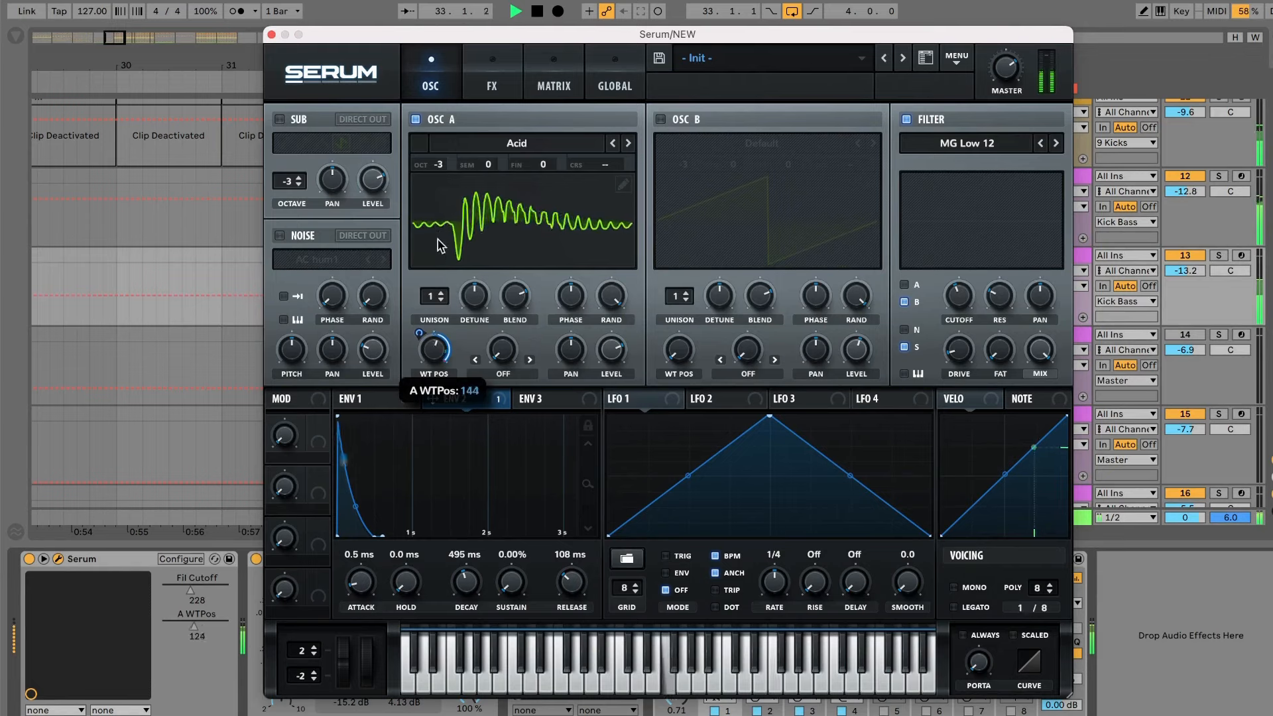
mouse_move(431, 336)
mouse_down()
mouse_move(432, 394)
mouse_move(423, 334)
mouse_up()
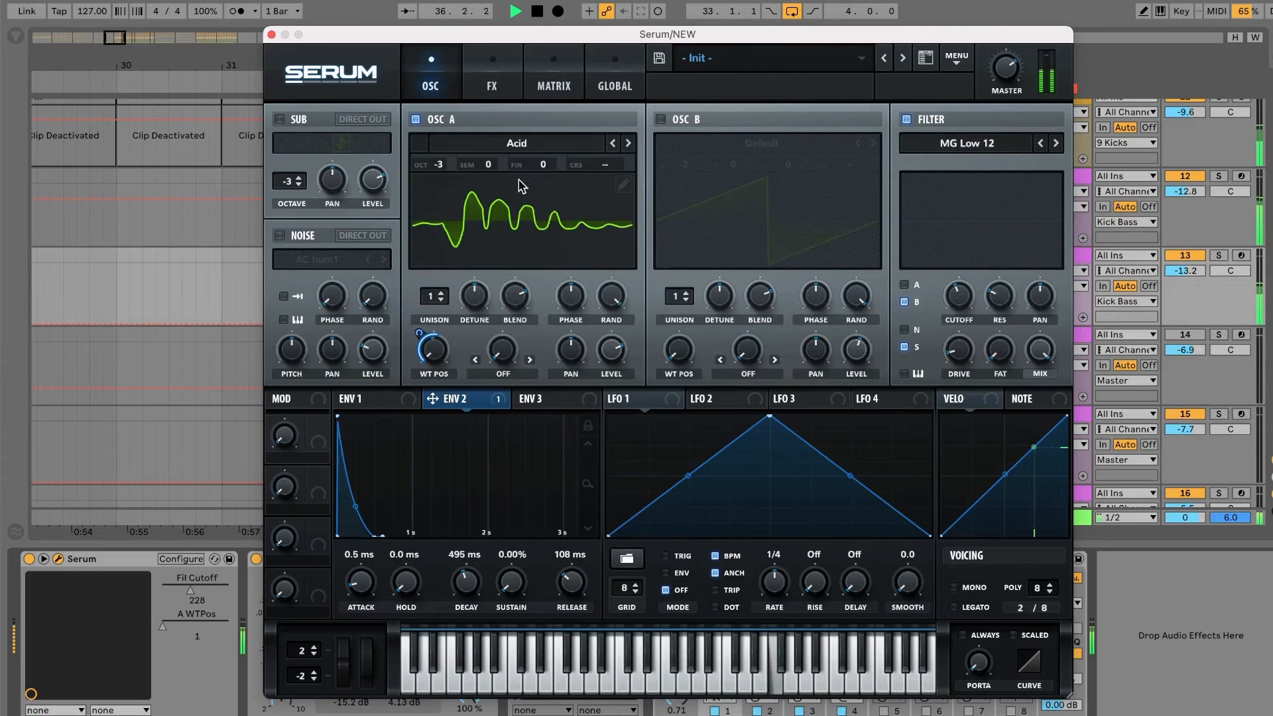
Step: Turn off Osc A, enable Osc B with its Default saw wave and restart playback
key(space)
click(416, 120)
click(660, 119)
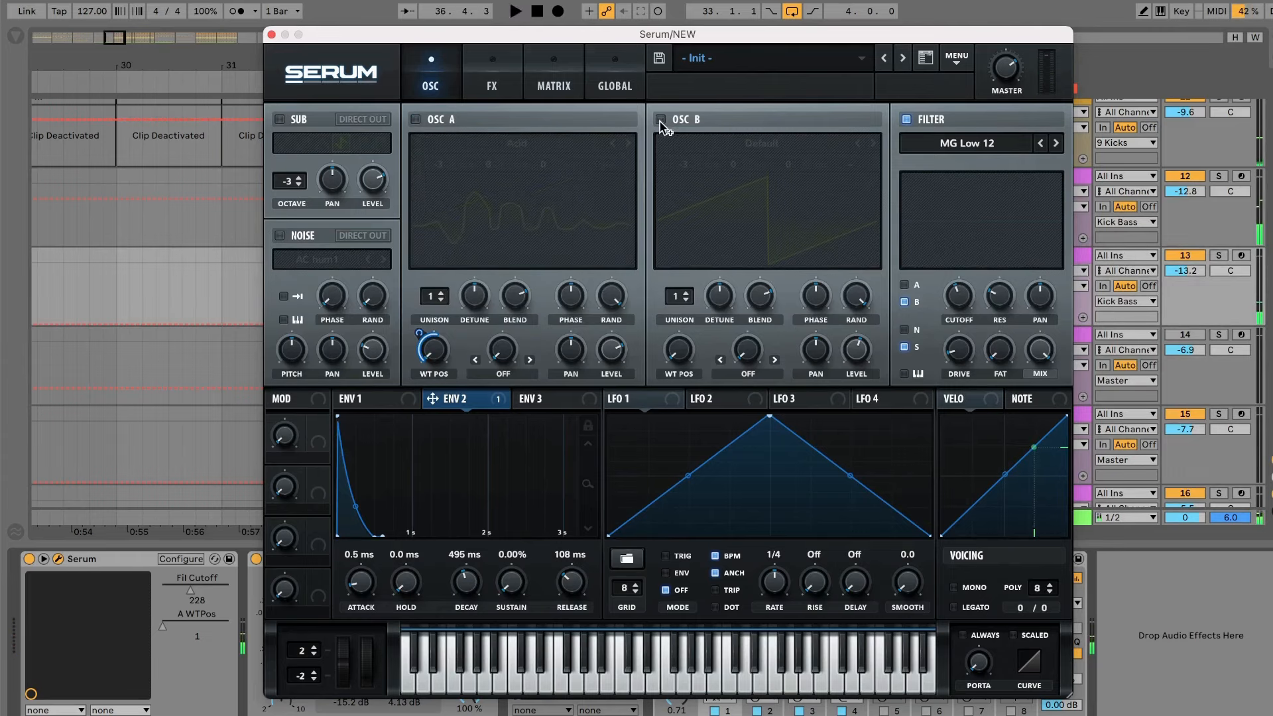
key(space)
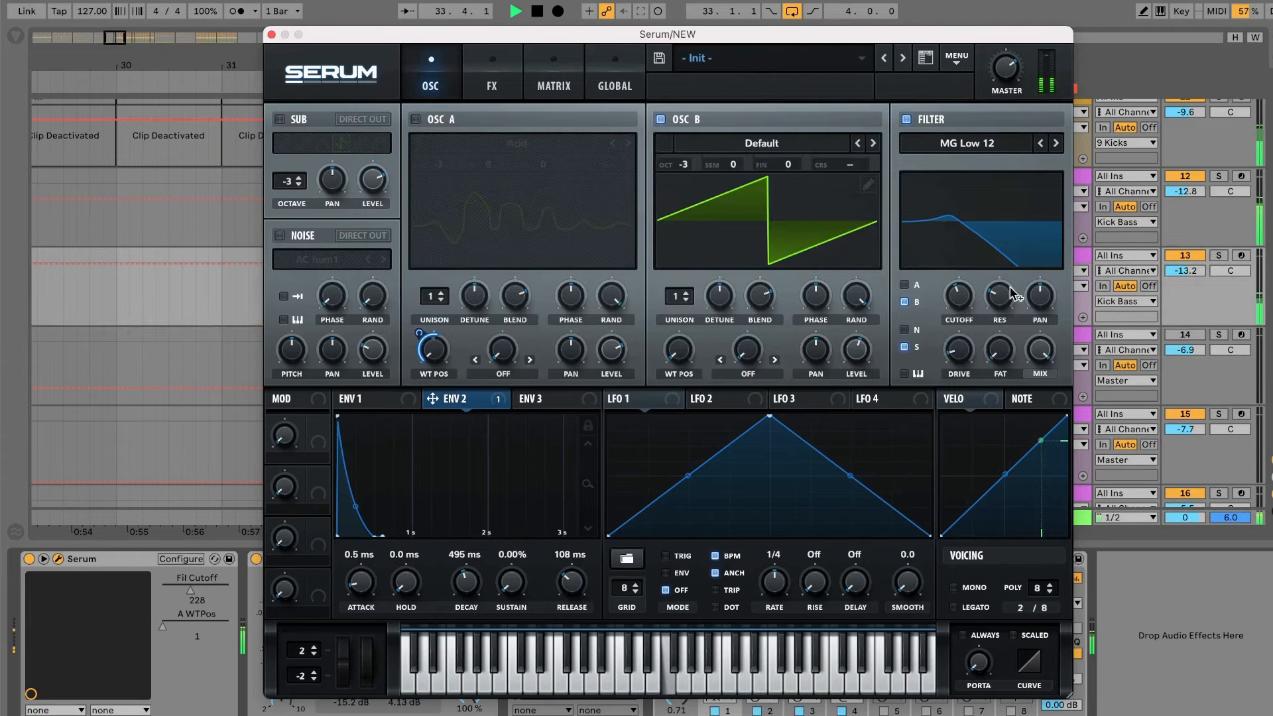
Step: Raise Serum's filter cutoff to 902 Hz and its resonance to about 46%
mouse_move(961, 296)
drag(964, 267, 1012, 248)
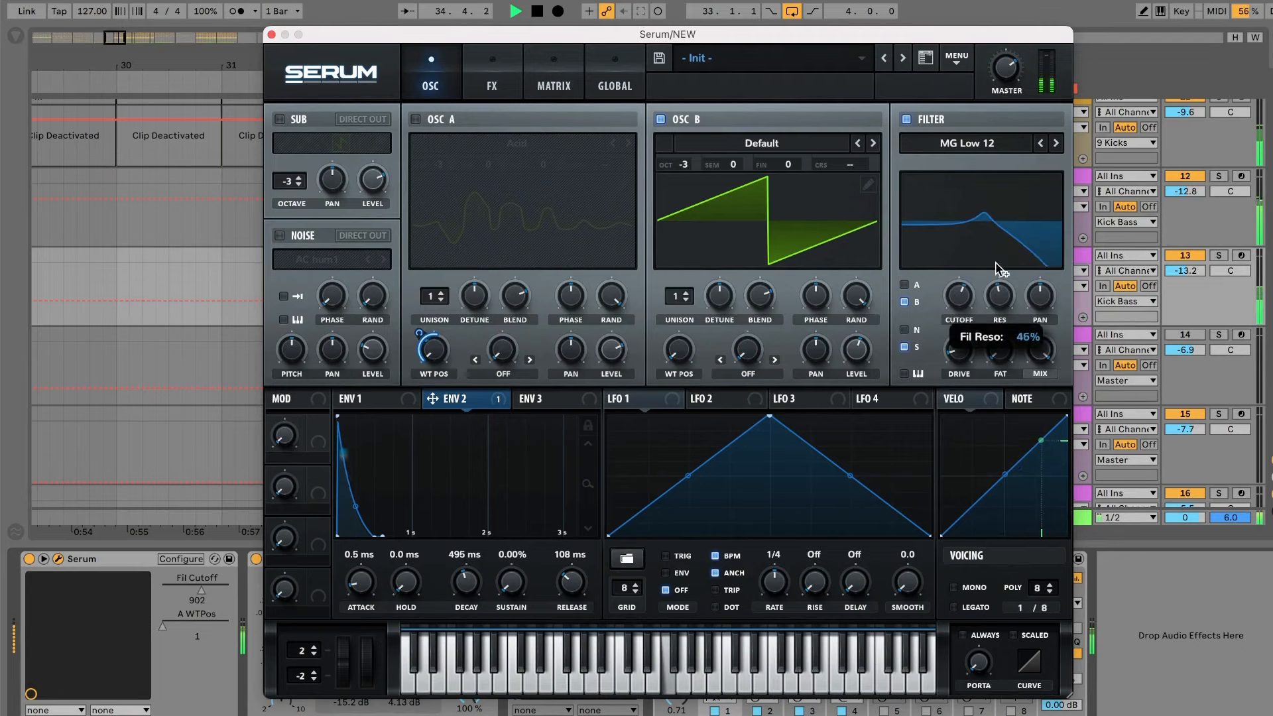
mouse_move(966, 352)
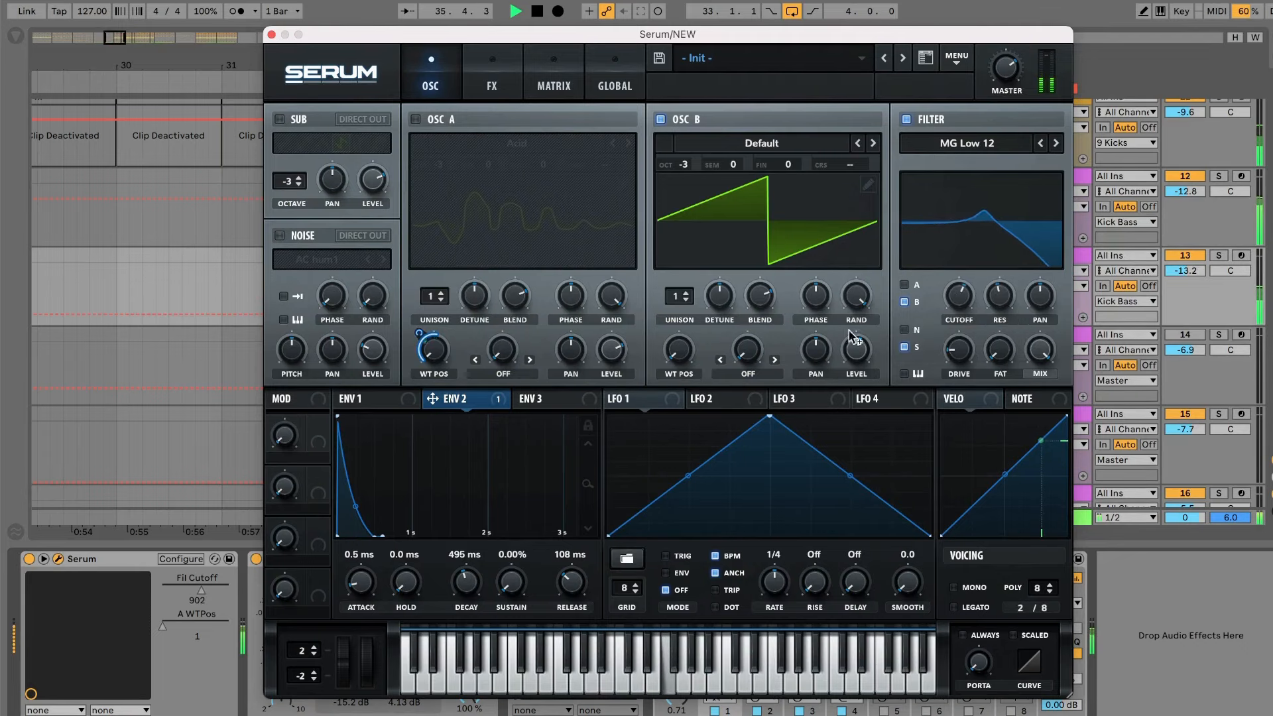
Step: Assign Env 2 to the filter cutoff, change the filter type to MG Low 24 and set the cutoff to about 169 Hz
drag(476, 405, 968, 291)
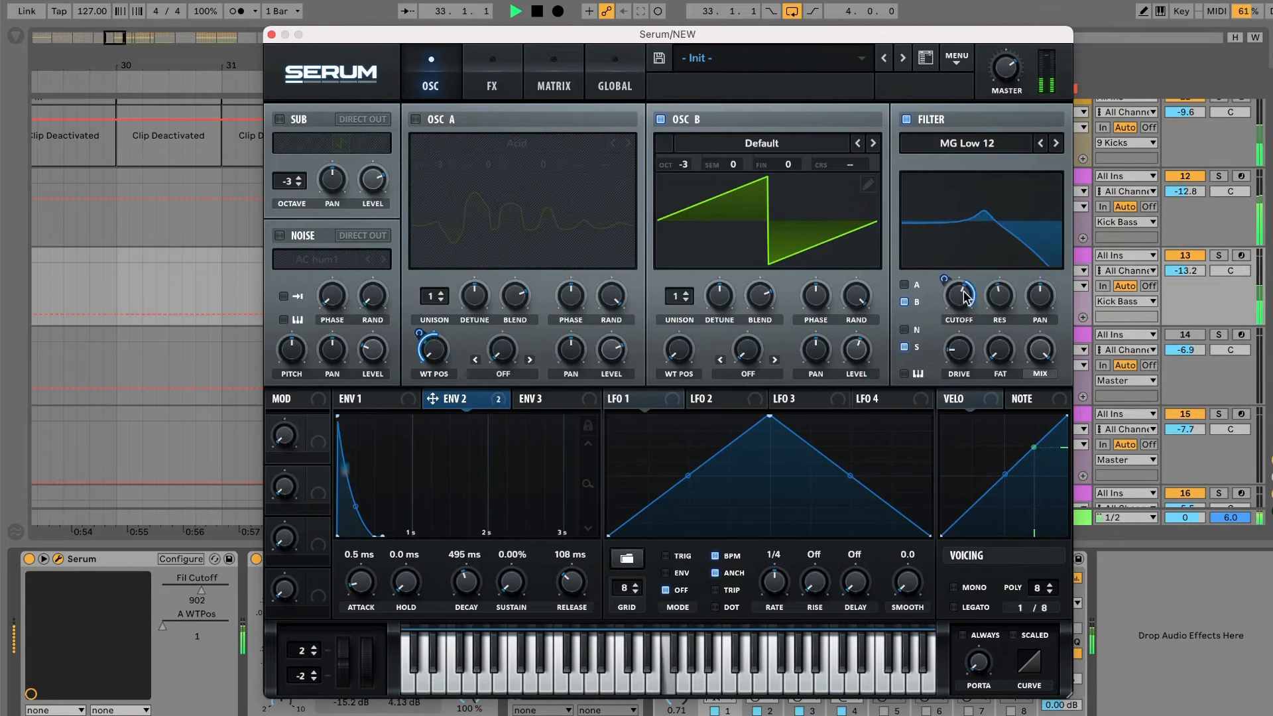
right_click(961, 297)
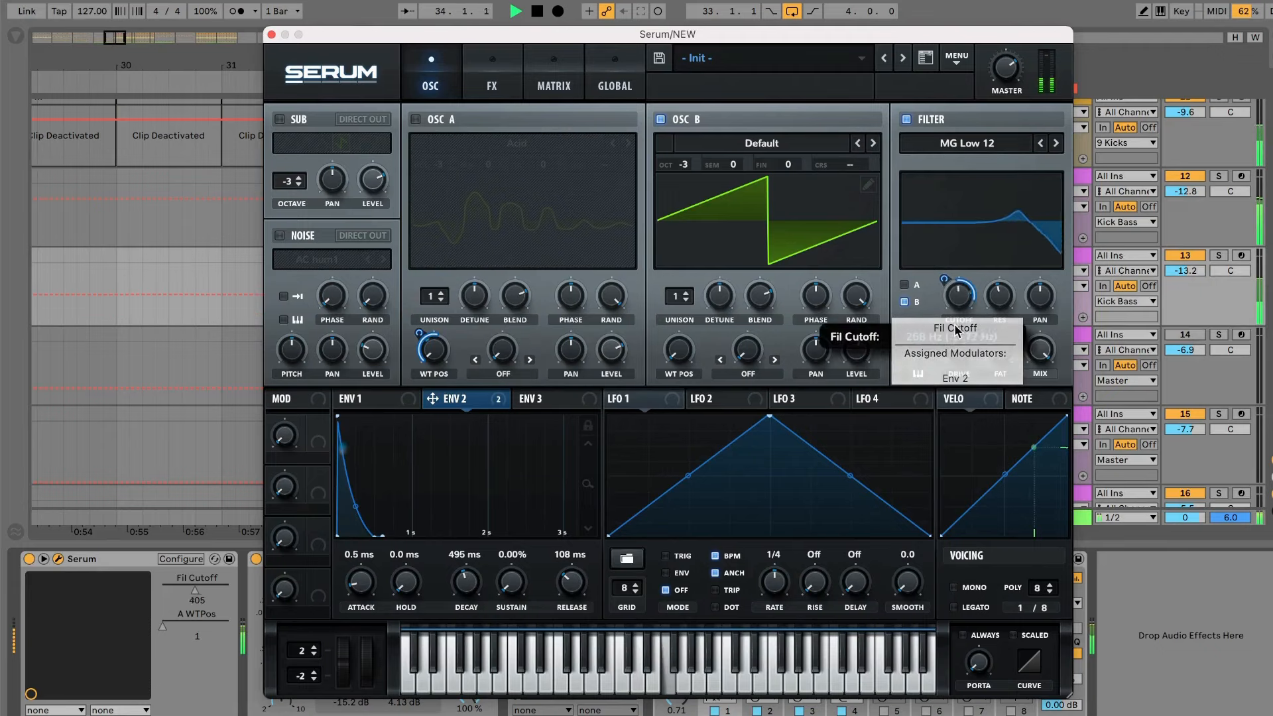
mouse_move(955, 325)
mouse_down()
mouse_move(955, 342)
mouse_move(956, 313)
mouse_up()
mouse_move(957, 305)
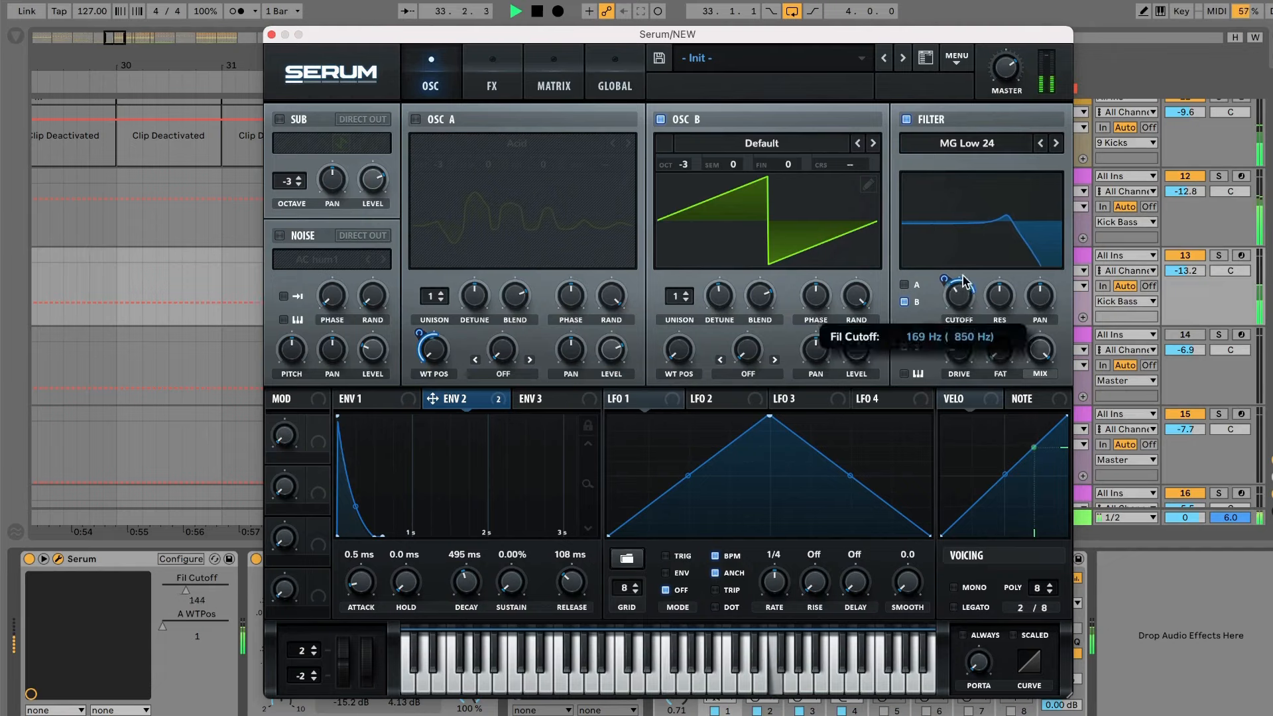
Step: Try a filter resonance of about 81%, then reduce it again and lower the cutoff to 73 Hz
drag(1015, 315, 1014, 297)
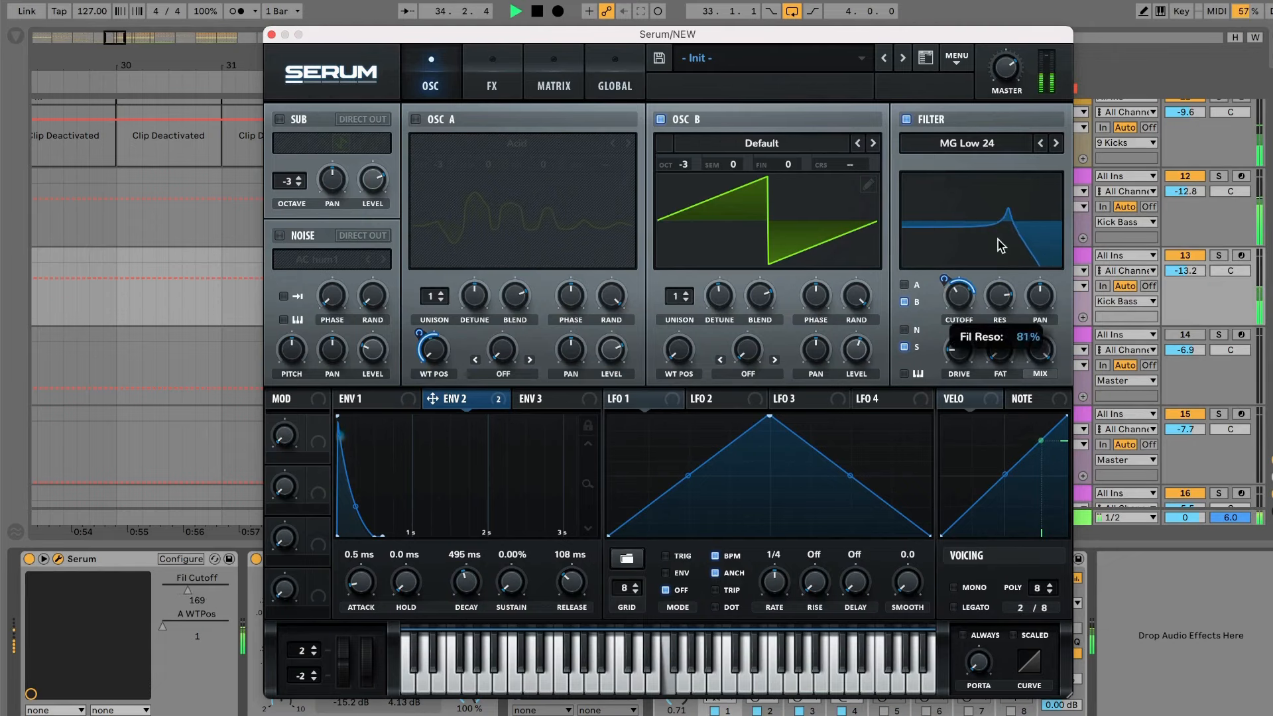
mouse_move(962, 340)
mouse_move(958, 314)
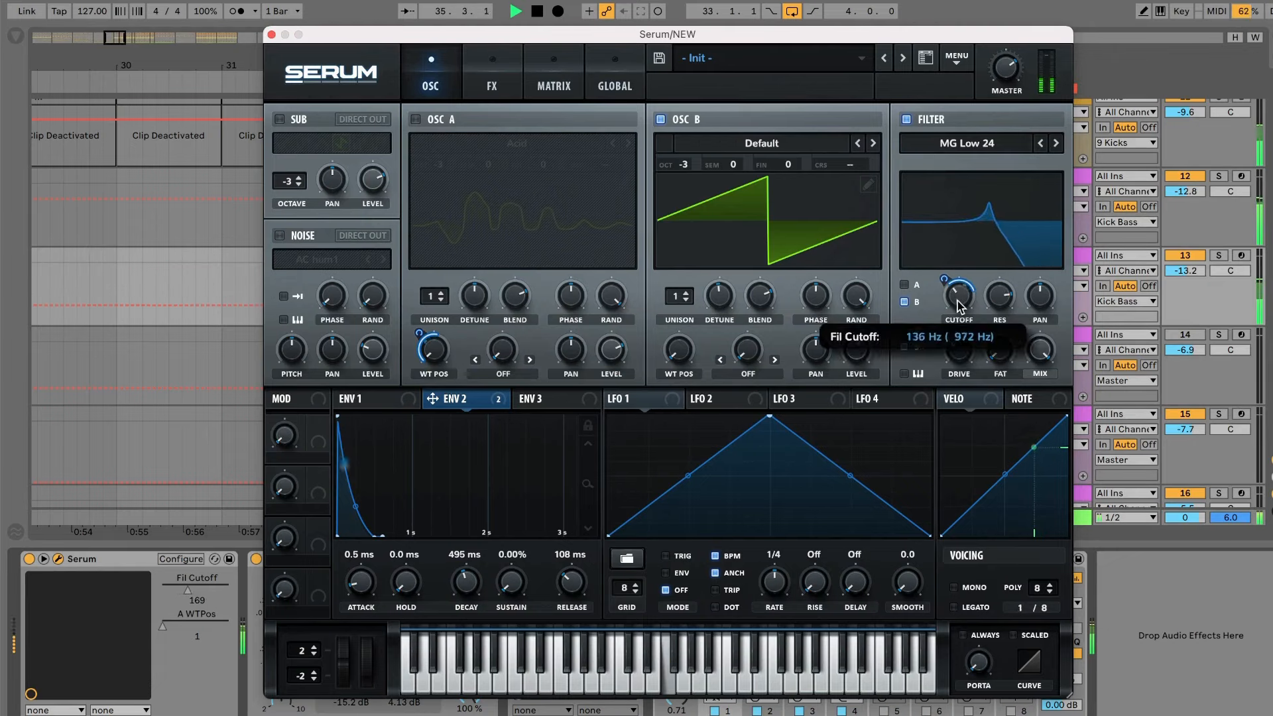
drag(1000, 308, 1003, 360)
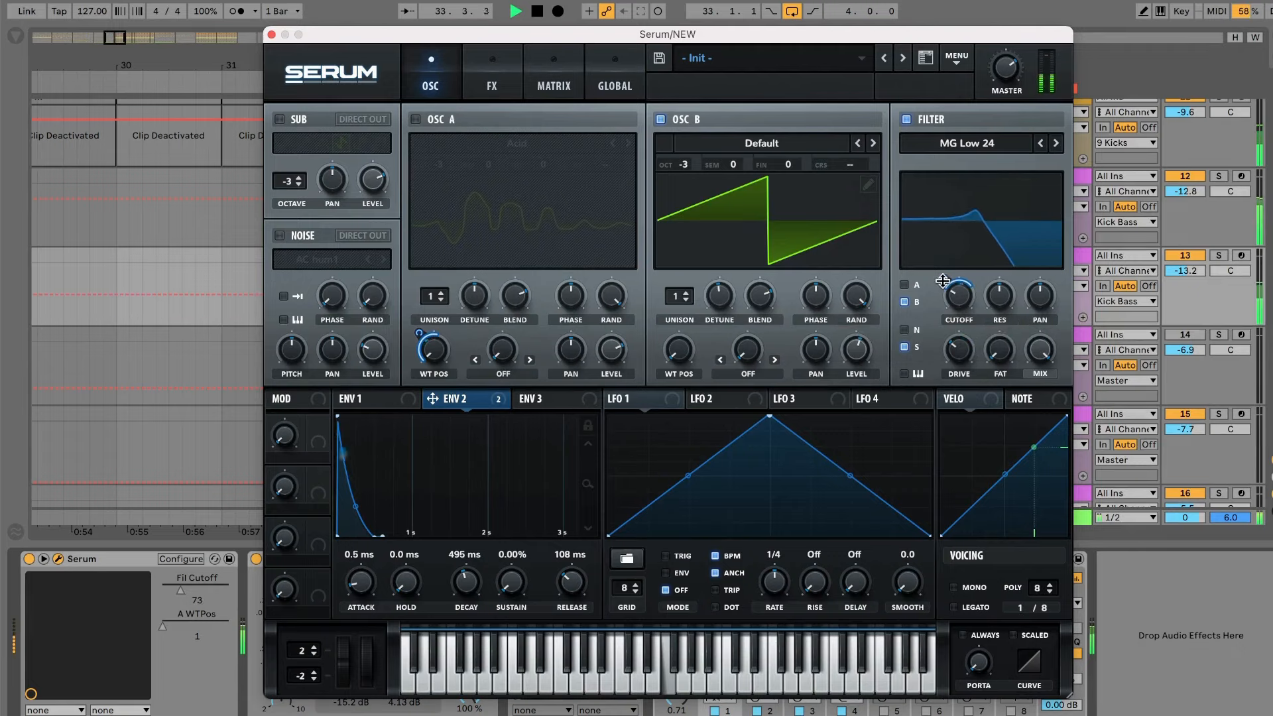
Step: Set the Glue Compressor's threshold to -13.0 dB and move EQ Eight's low cut on band 1 to 163 Hz
key(super+alt+p)
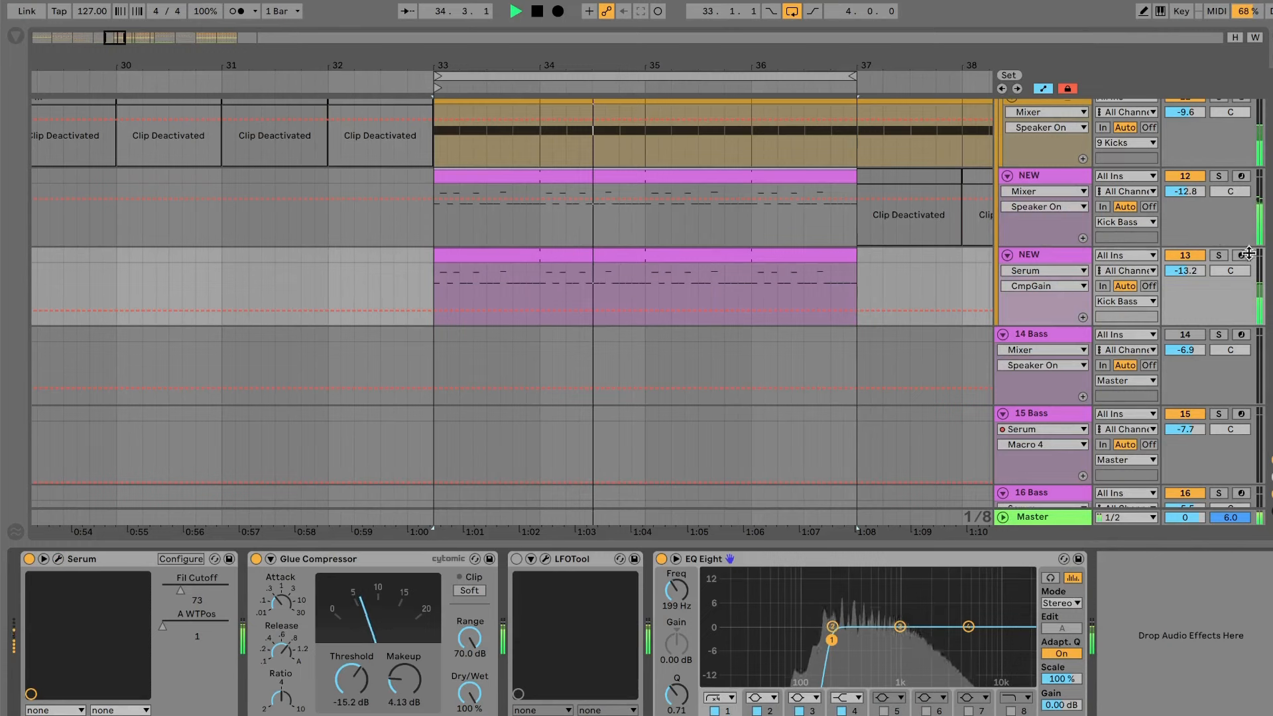
click(281, 601)
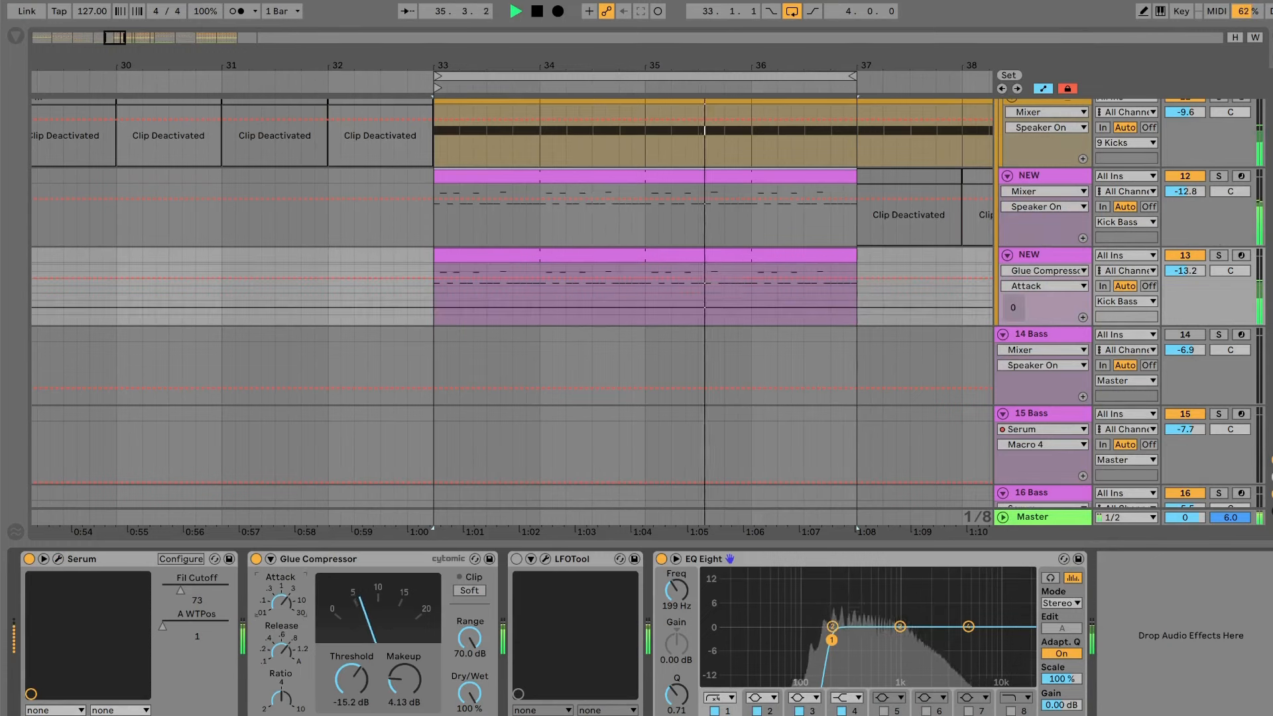
drag(281, 601, 281, 591)
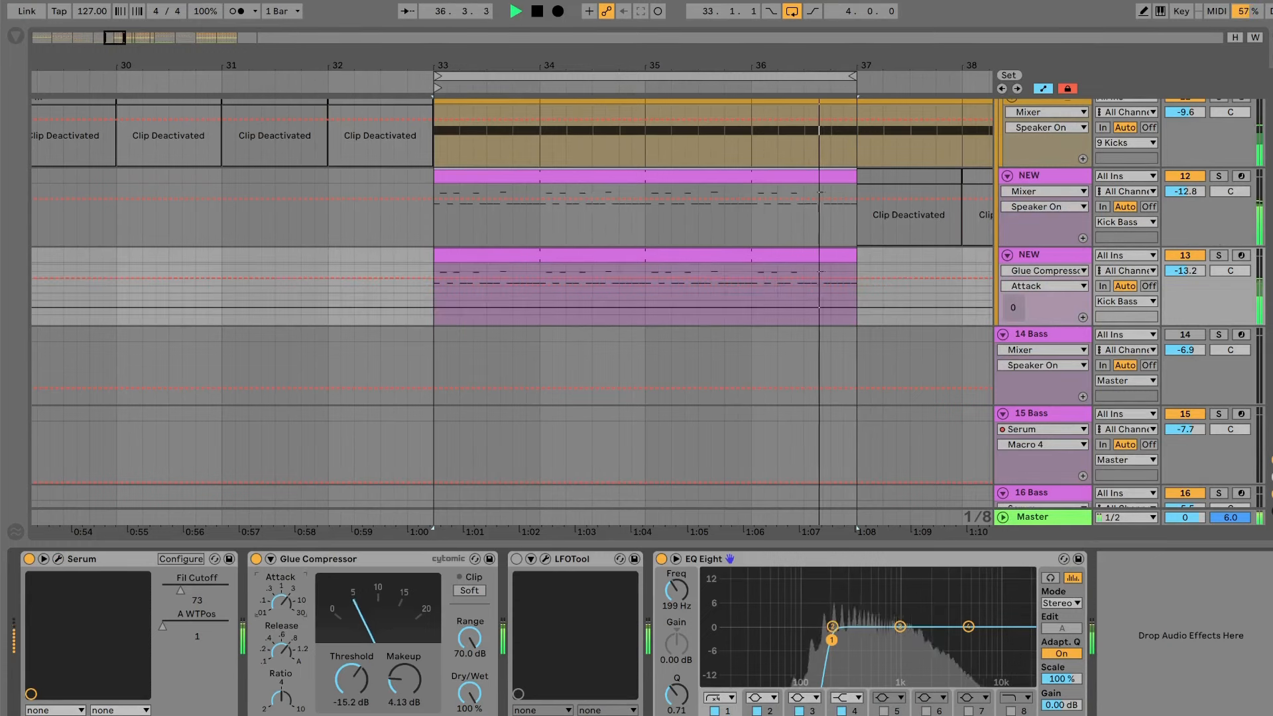
drag(351, 679, 351, 667)
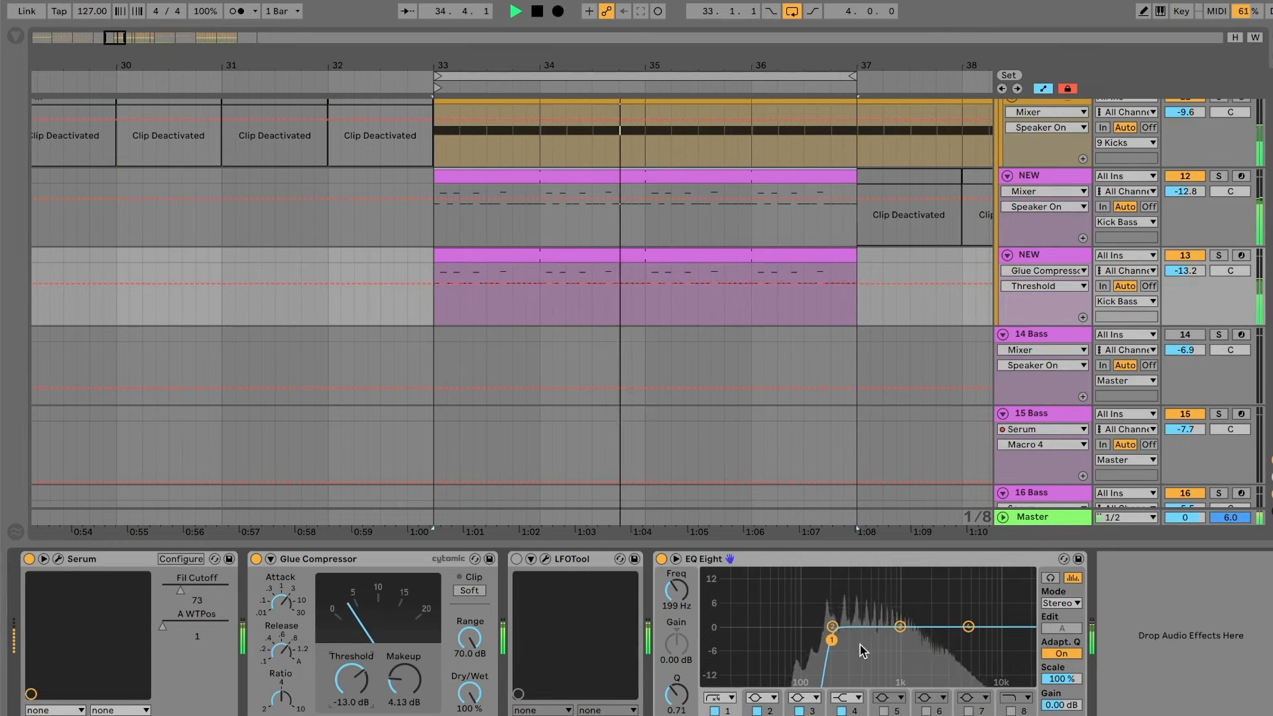
mouse_move(832, 639)
mouse_down()
mouse_move(808, 640)
mouse_move(823, 637)
mouse_up()
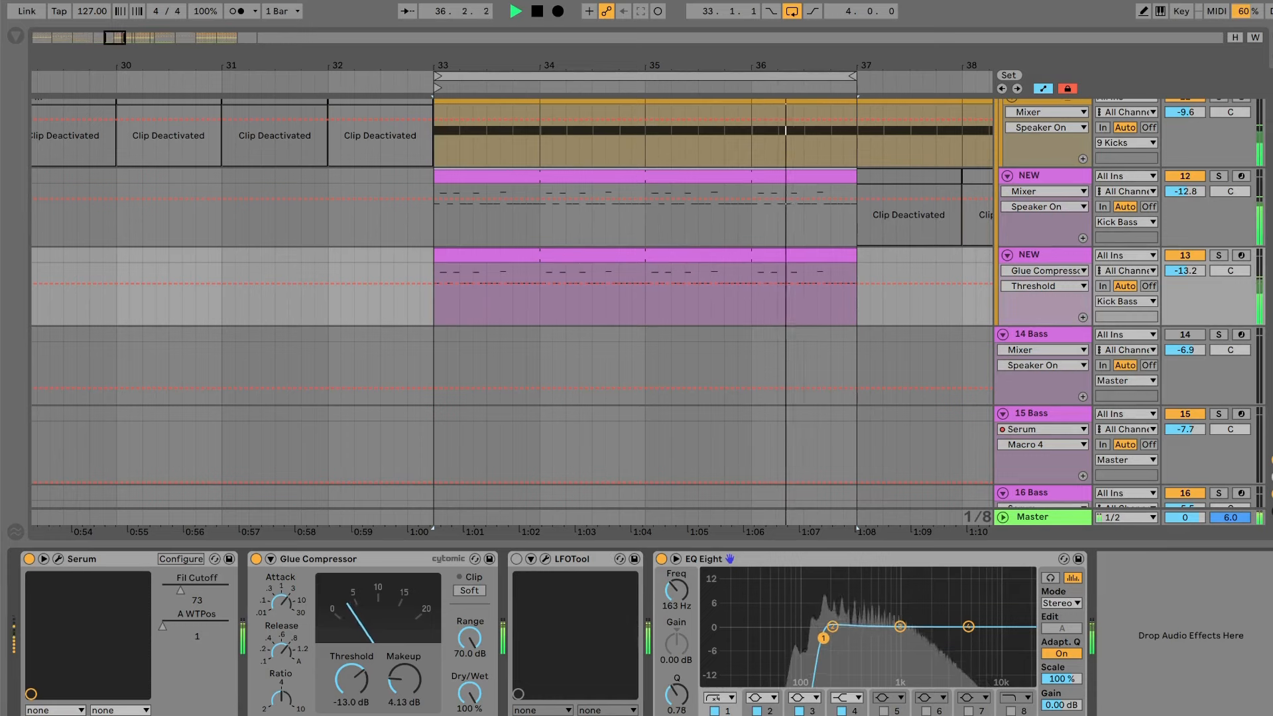
Step: Reopen Serum and fine-tune the filter, with resonance at about 55% and a higher Fat amount
click(58, 559)
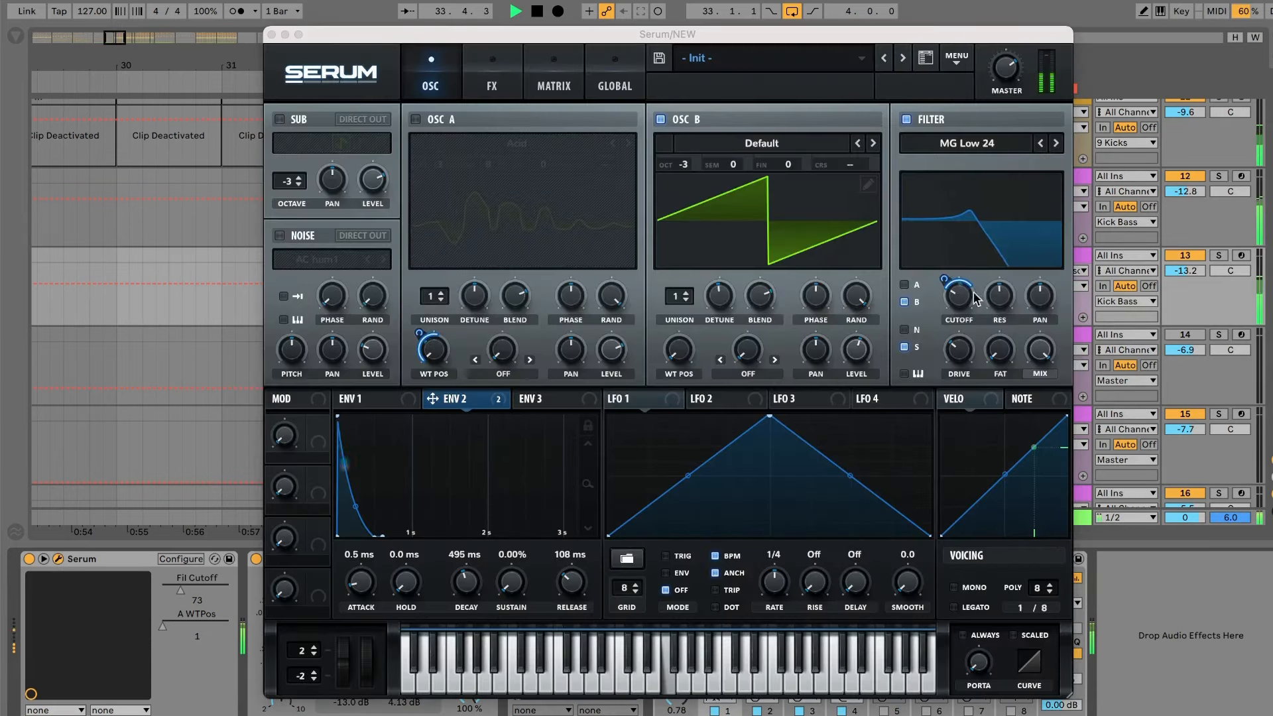
mouse_move(999, 275)
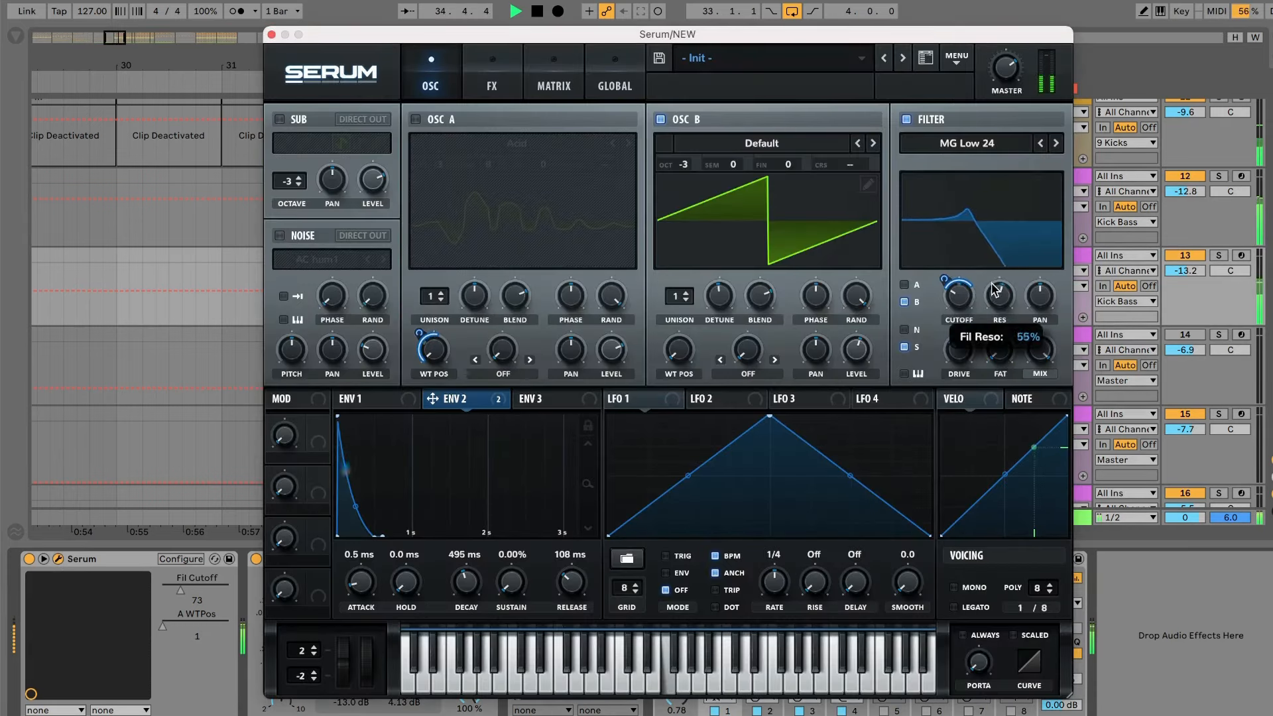
mouse_move(998, 326)
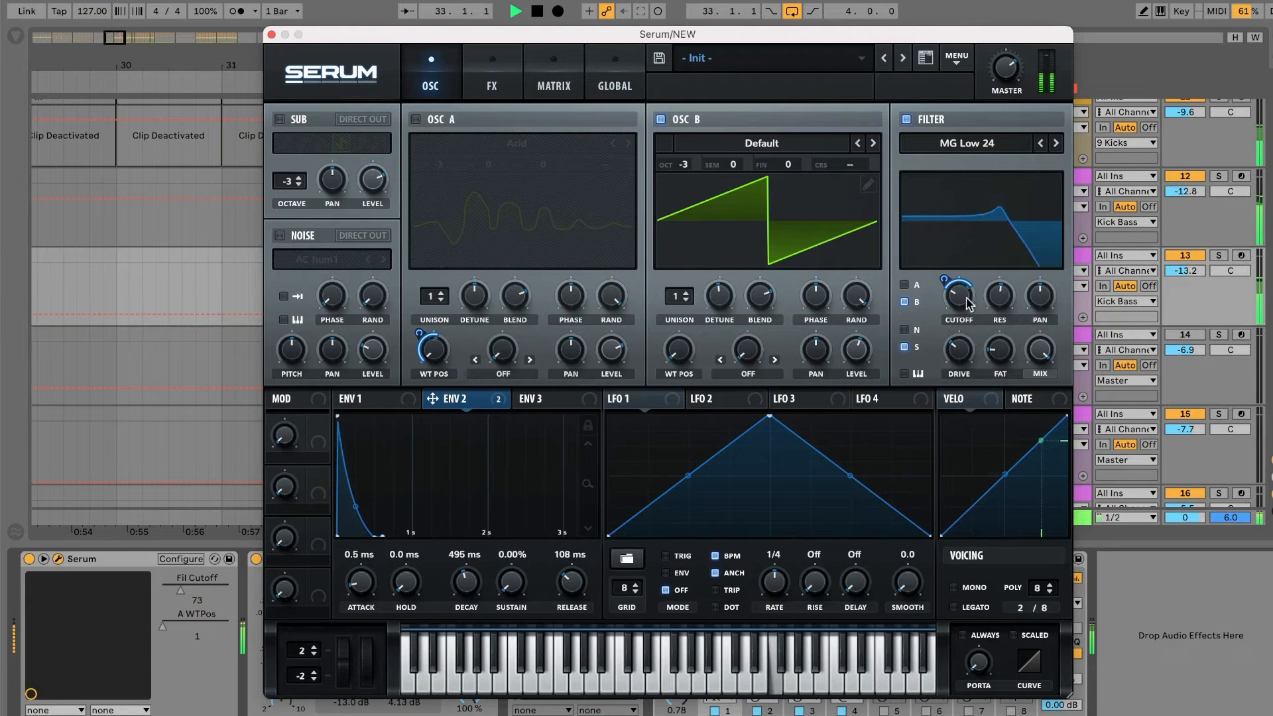
Step: Turn Osc A back on alongside Osc B and readjust its wavetable position and Env 2 modulation, trying positions around 45 to 51
click(416, 119)
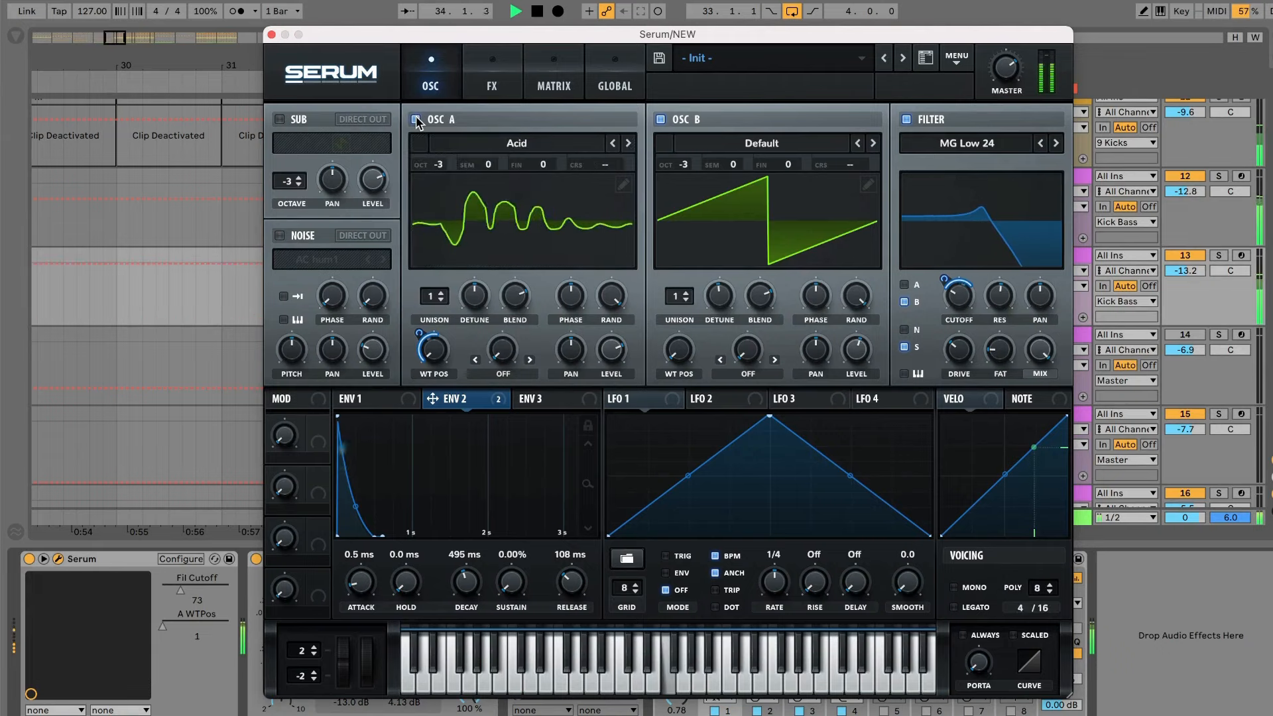
drag(417, 331, 435, 199)
drag(415, 332, 450, 551)
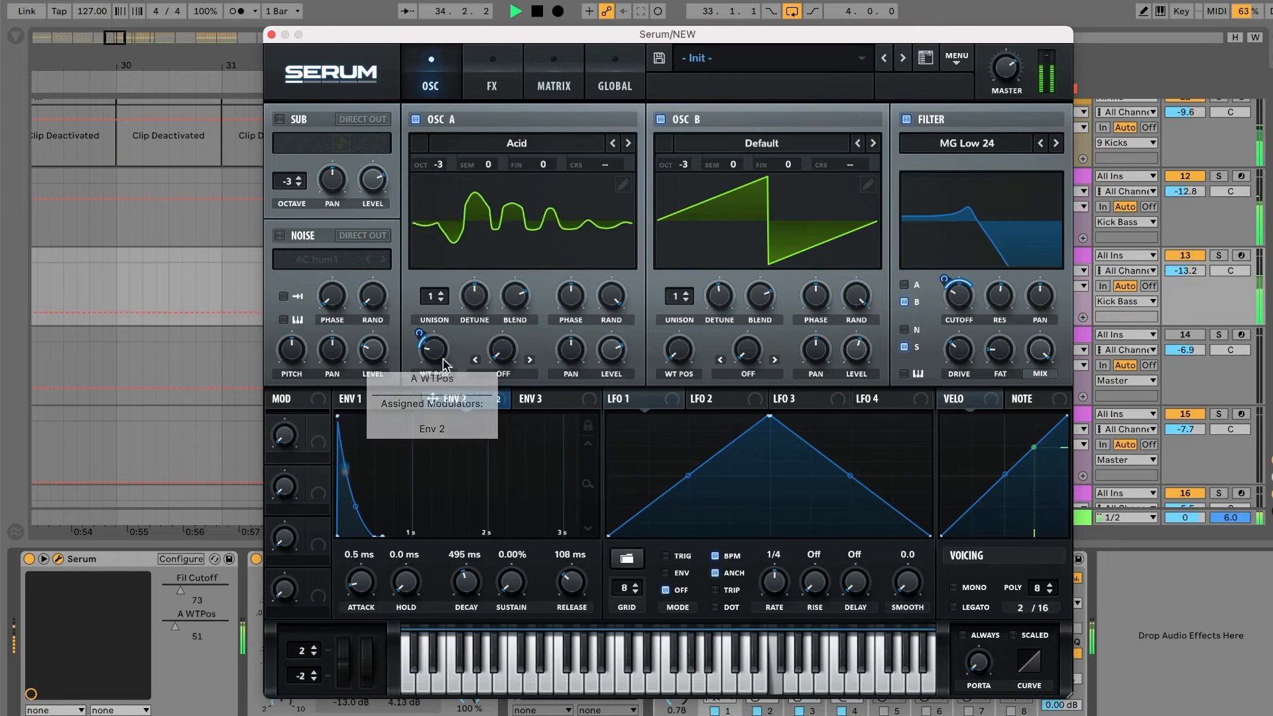
drag(417, 333, 419, 296)
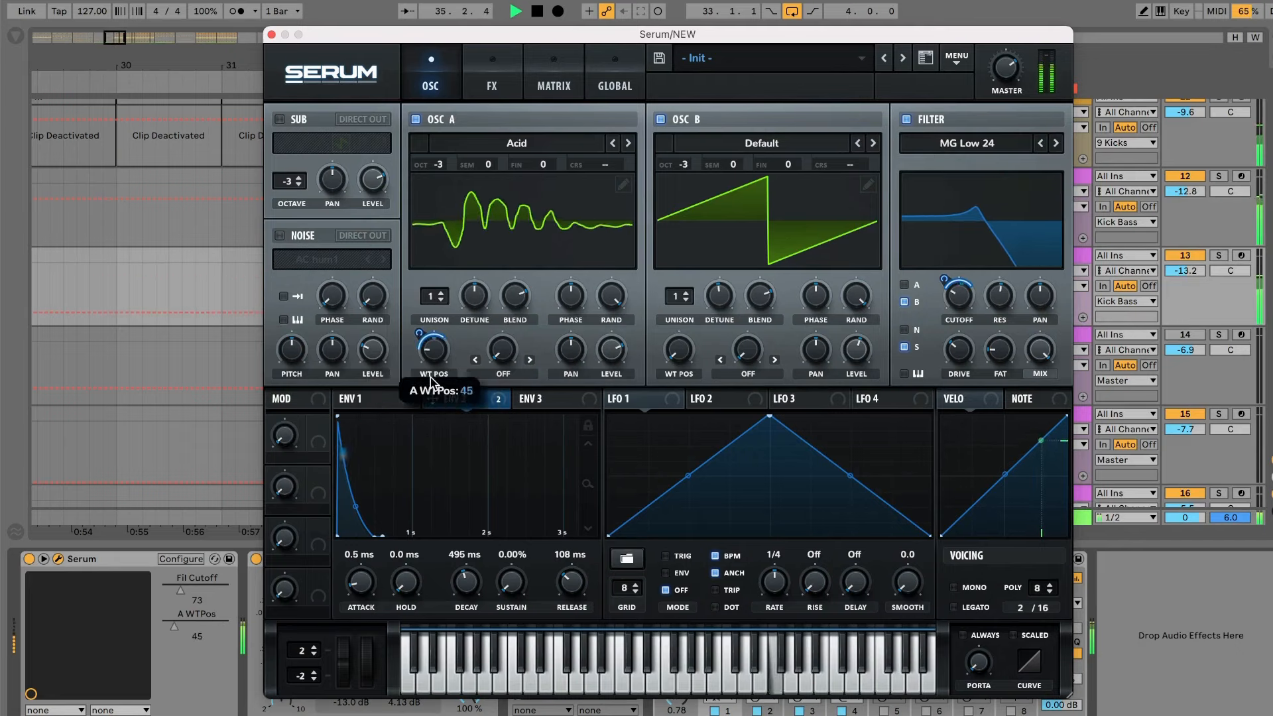
Step: Lower Osc A's level to about 35%, turn the oscillator off and close Serum
drag(611, 350, 606, 436)
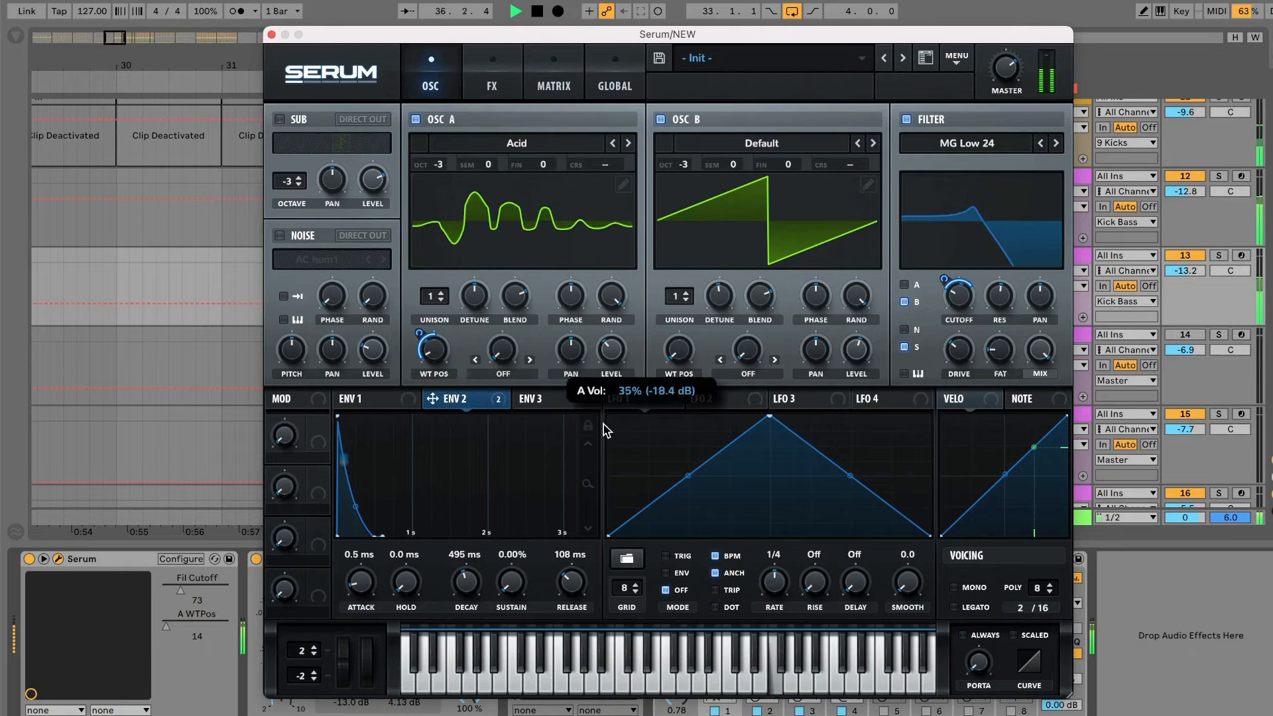
click(415, 120)
click(271, 34)
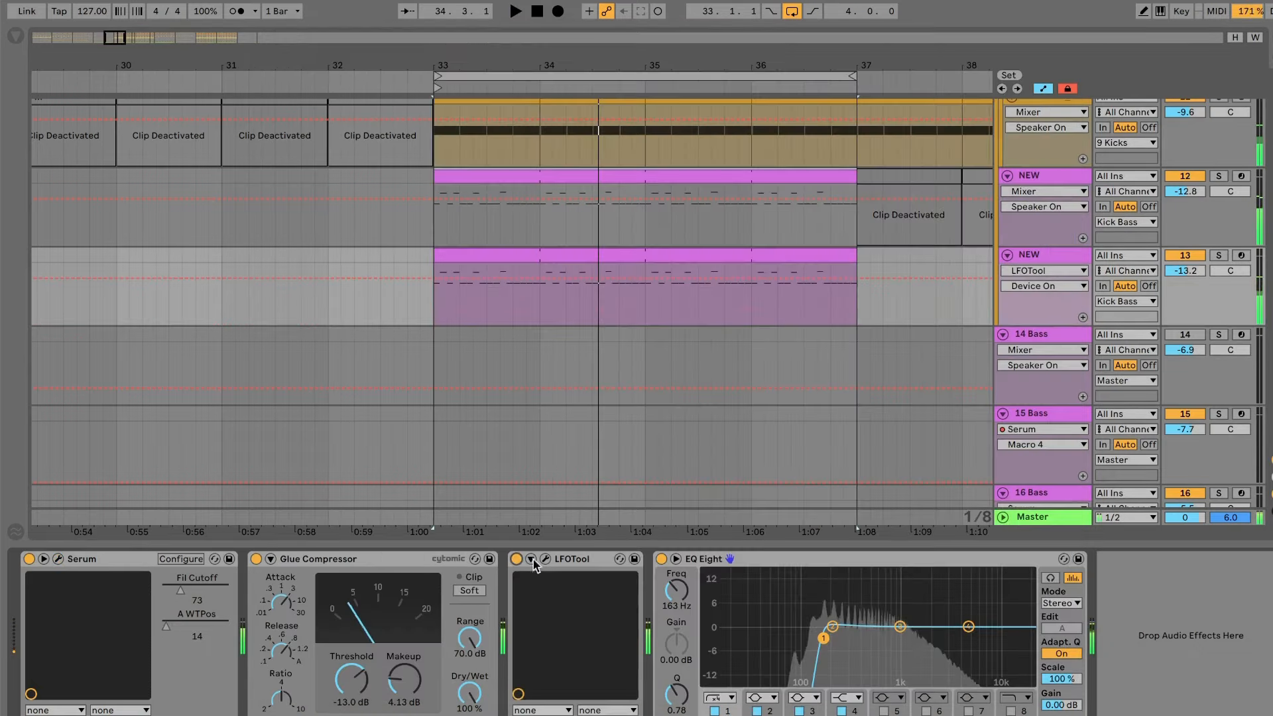
Step: Open LFOTool on the new bass and reshape graph 1, adjusting where the rise ends and adding a rounded fall at the end
click(545, 559)
key(space)
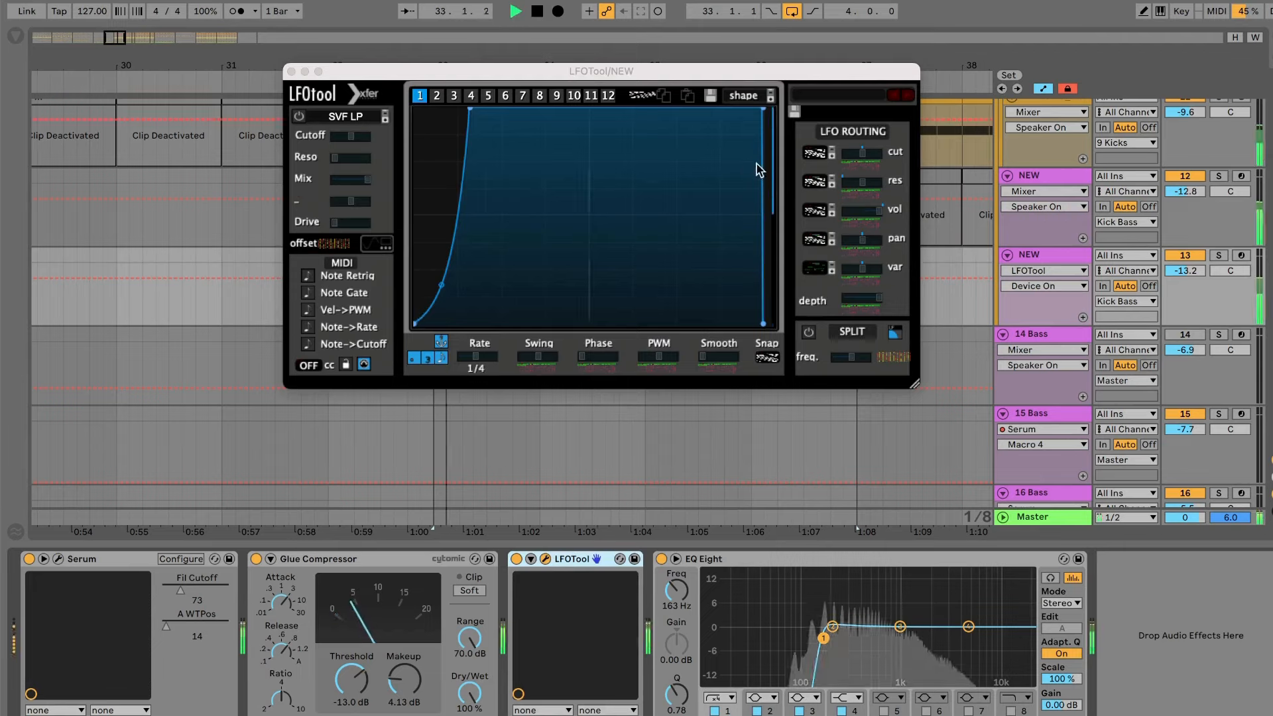
drag(763, 108, 747, 109)
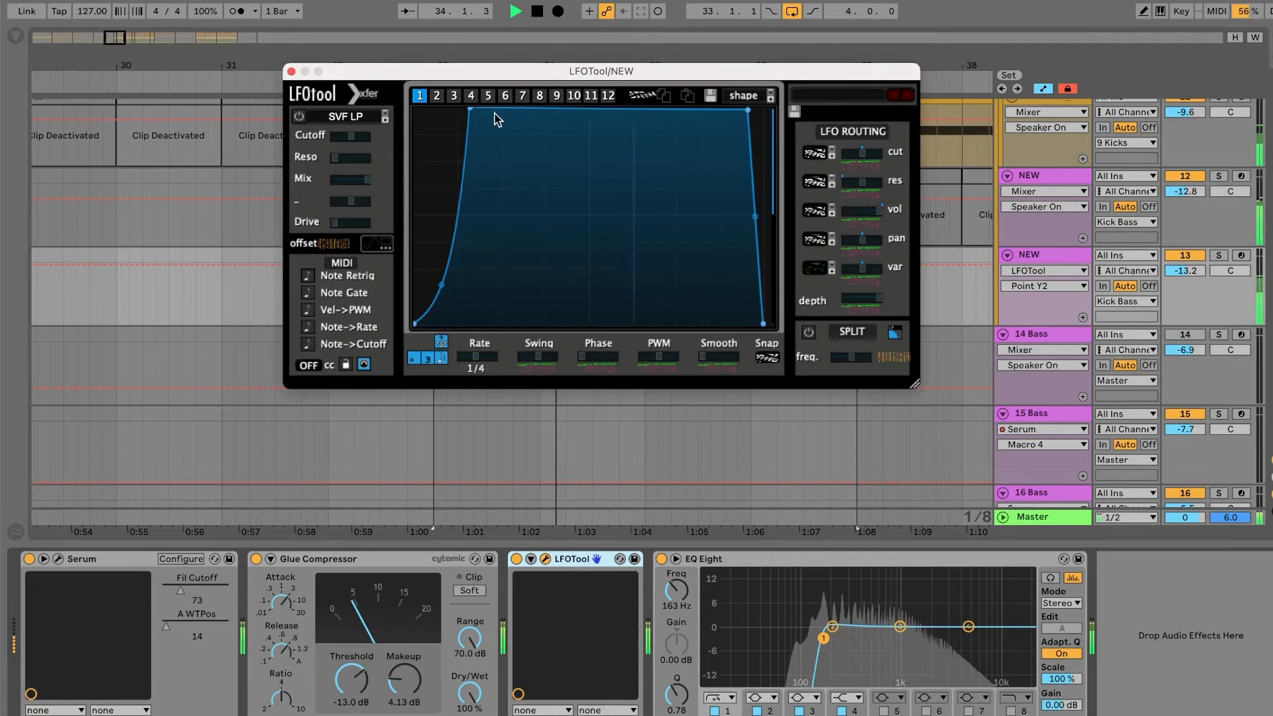
drag(470, 108, 593, 98)
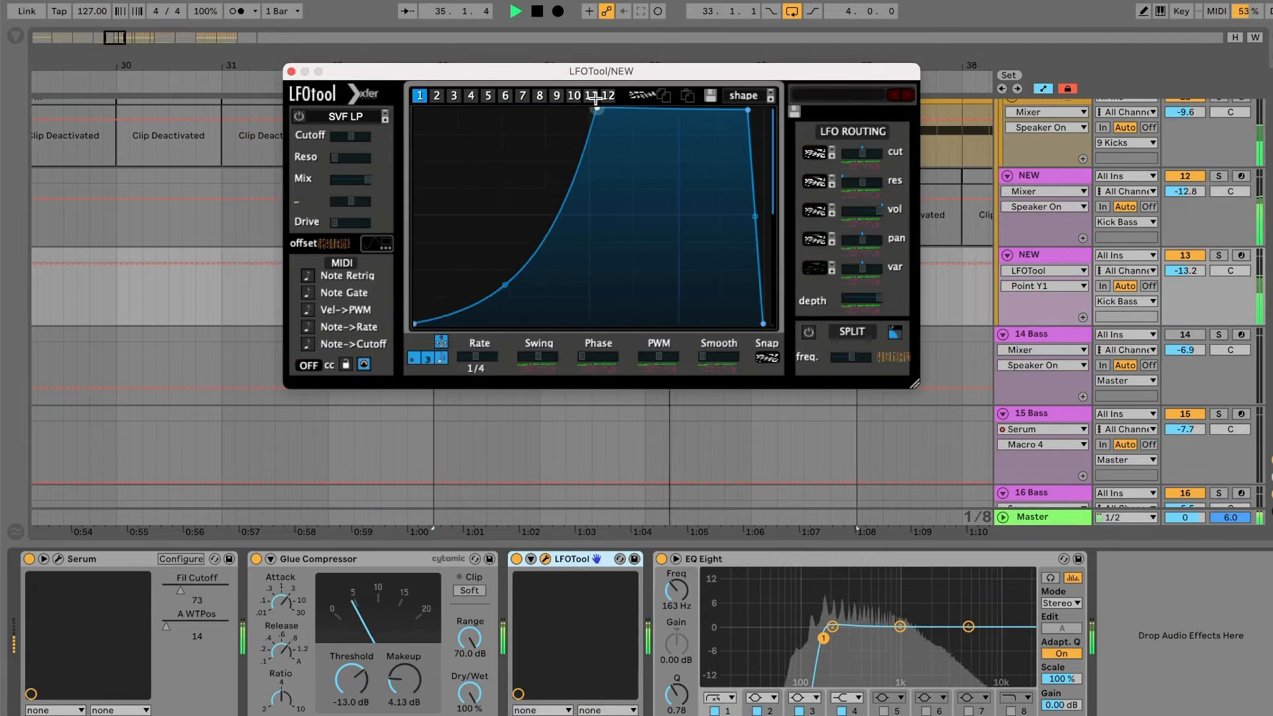
drag(747, 109, 742, 99)
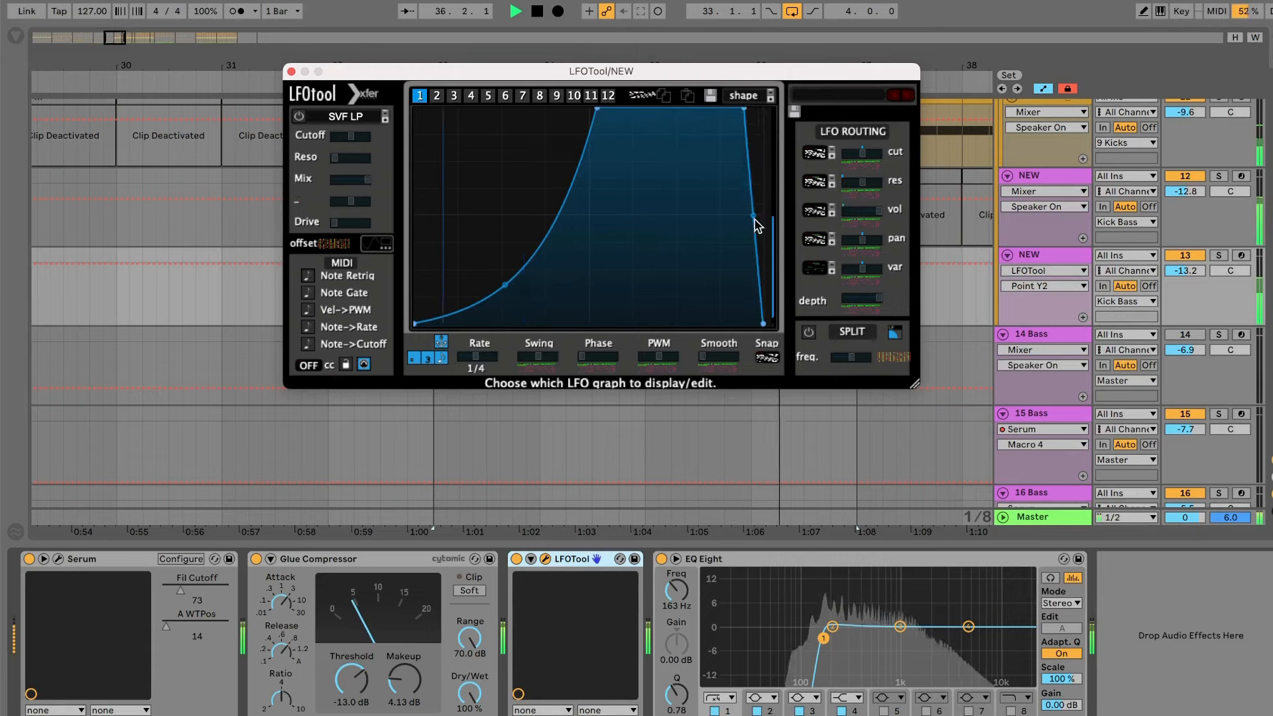
drag(752, 216, 753, 126)
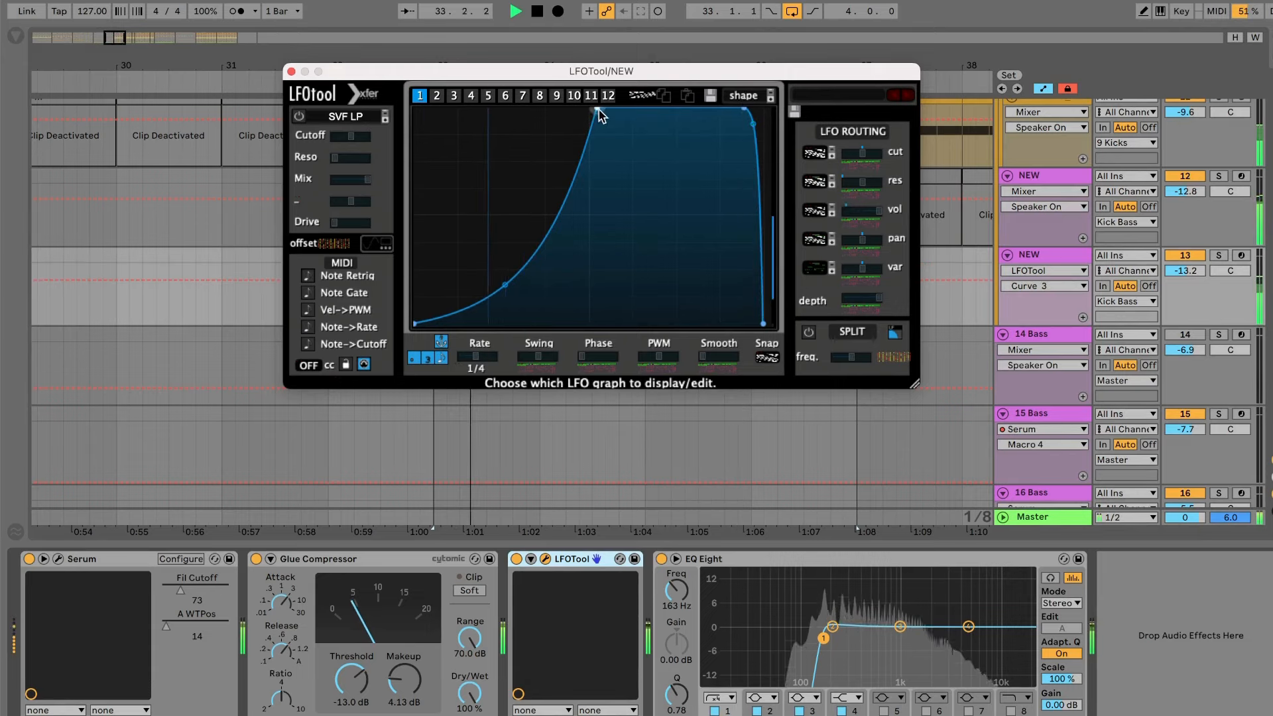
drag(588, 110, 510, 132)
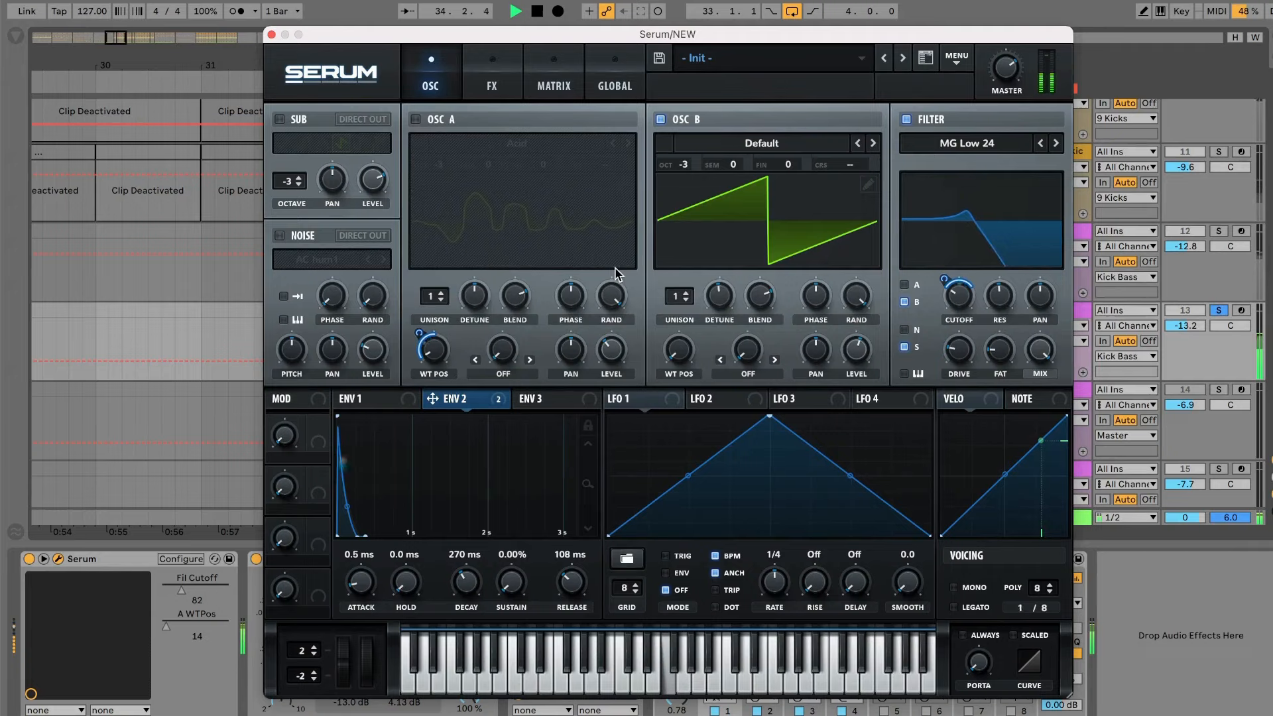
Step: Switch Serum from Osc B to Osc A alone and sweep its wavetable position up to about 149
click(415, 119)
click(661, 119)
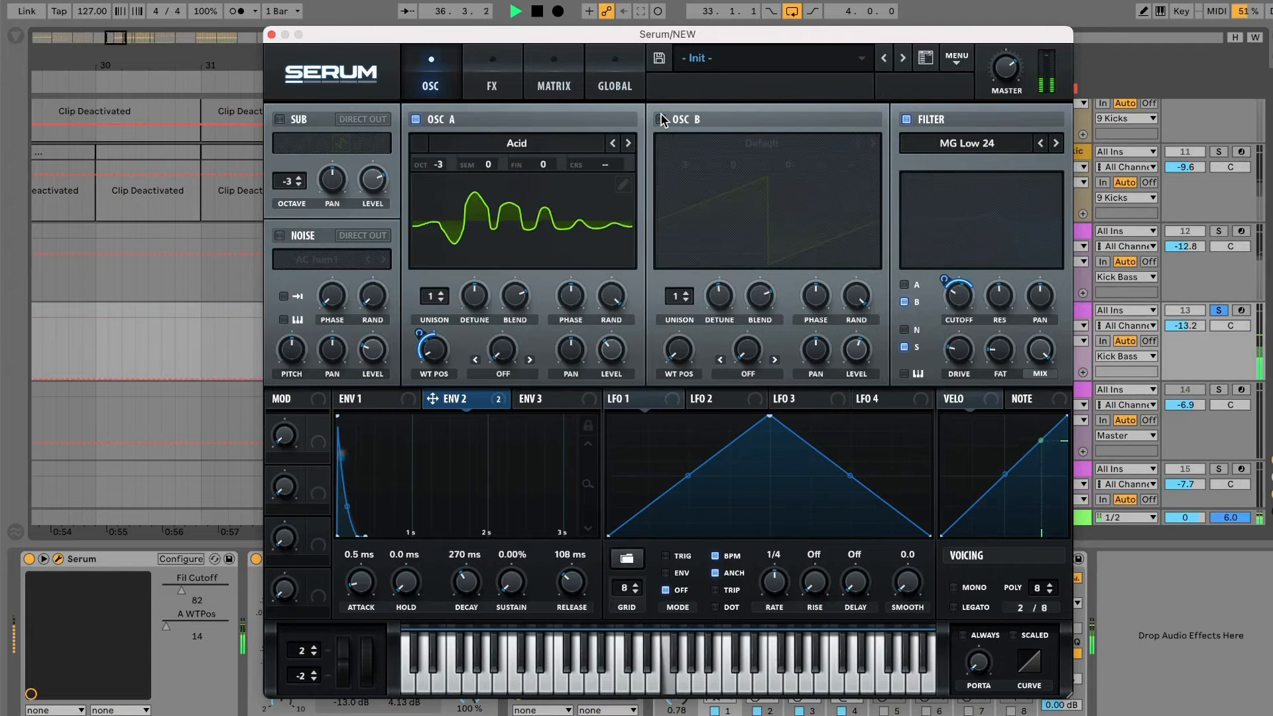
drag(425, 358, 434, 330)
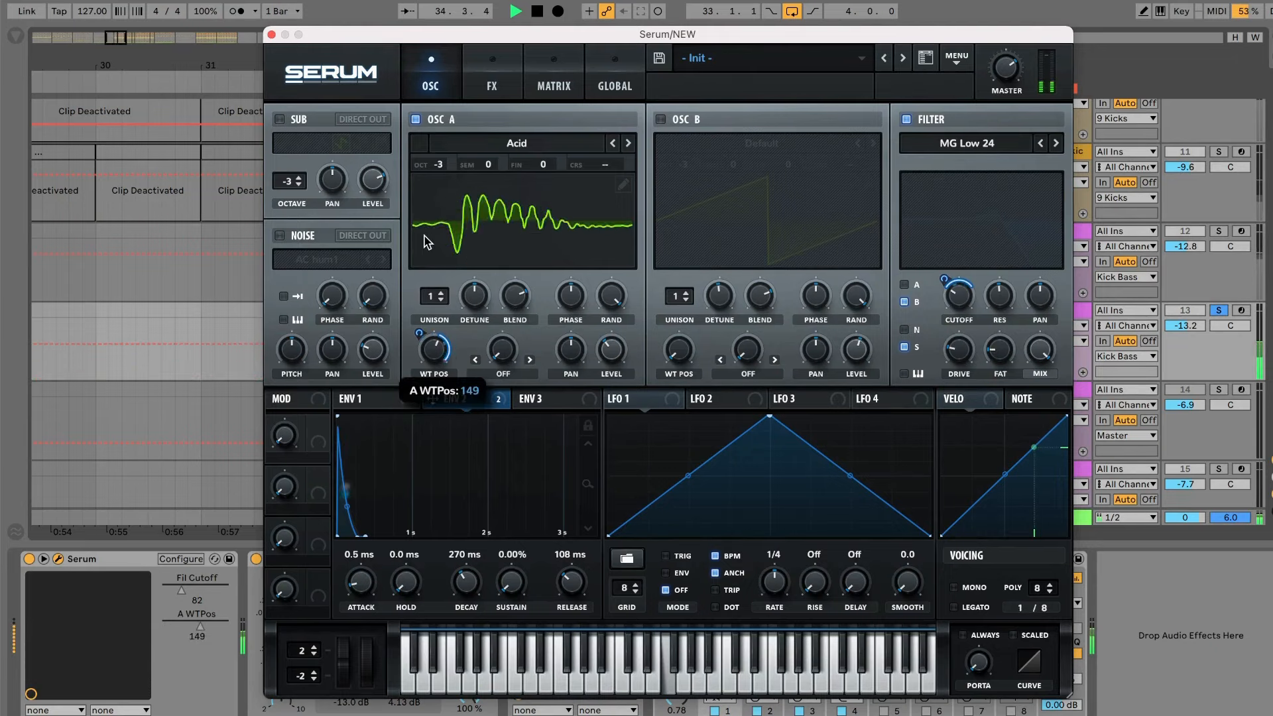
Step: Turn off solo on track 13, raise Osc A's wavetable position to about 150 and turn Osc B back on
click(1218, 310)
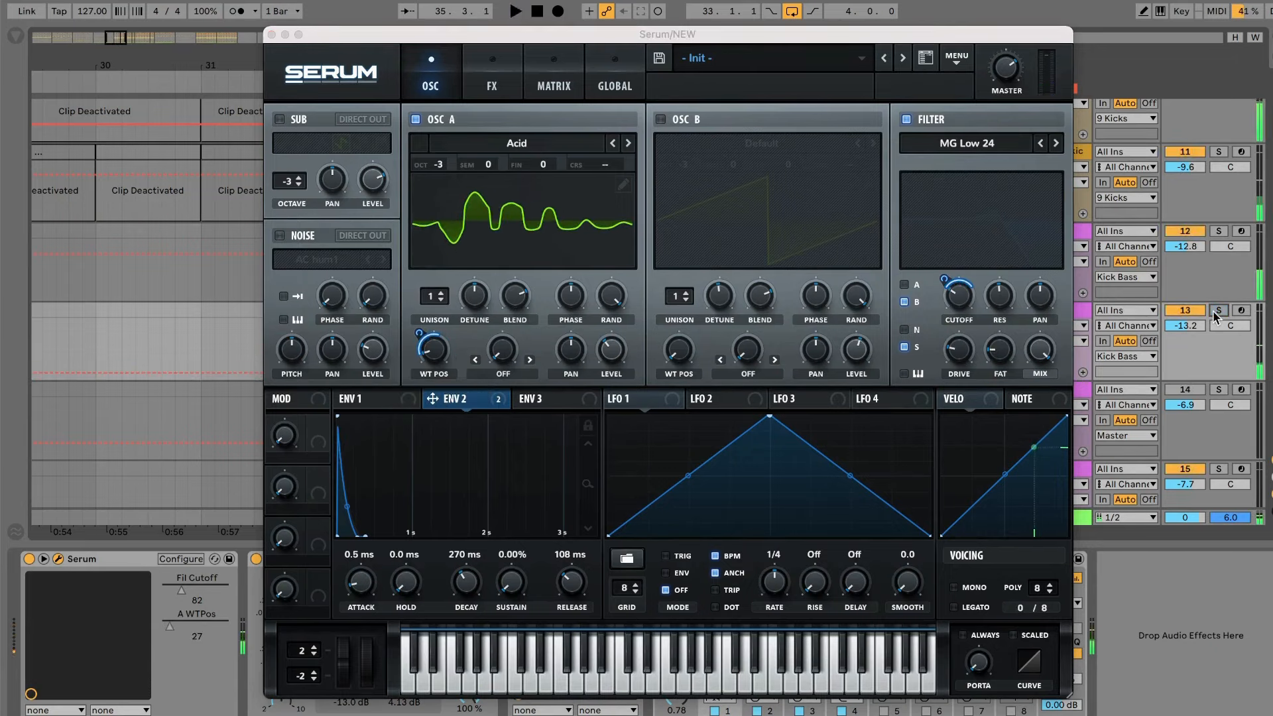
drag(433, 359, 430, 251)
click(662, 119)
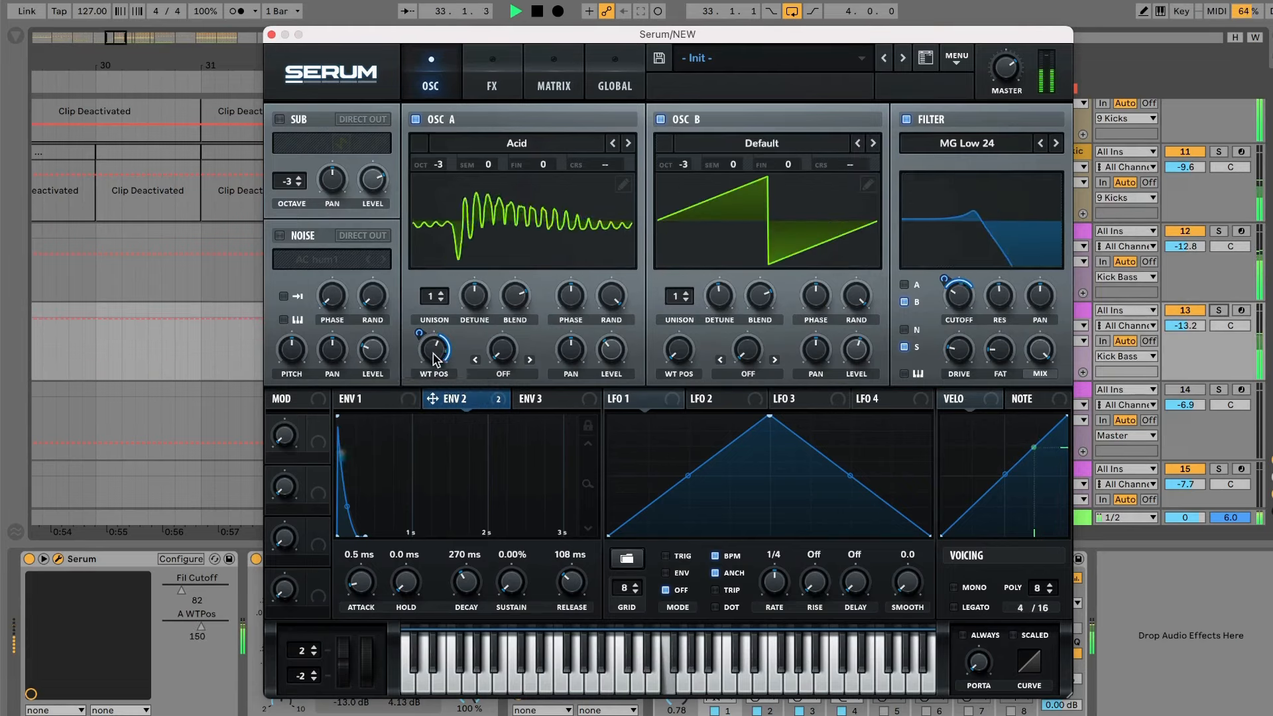
Step: Turn off Osc B, adjust Env 2's depth on the filter cutoff and Osc A's wavetable position, and set that position to 1
drag(435, 358, 432, 352)
click(661, 119)
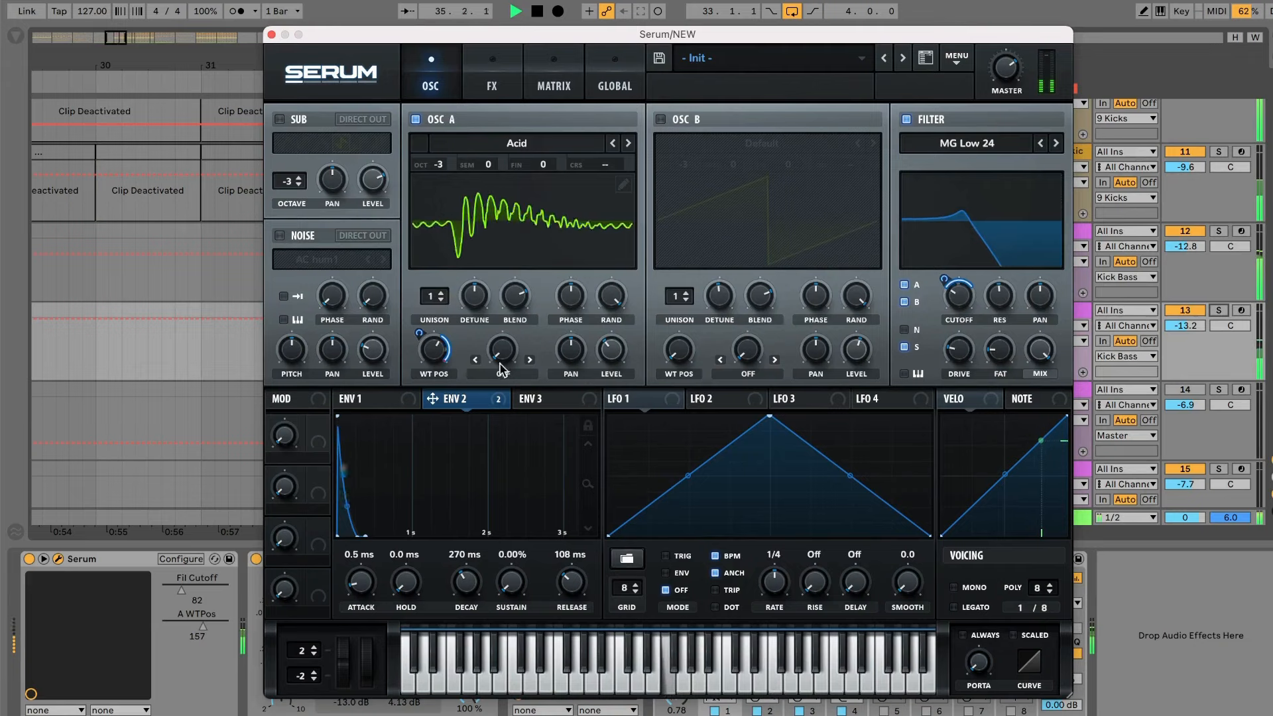
drag(944, 280, 945, 281)
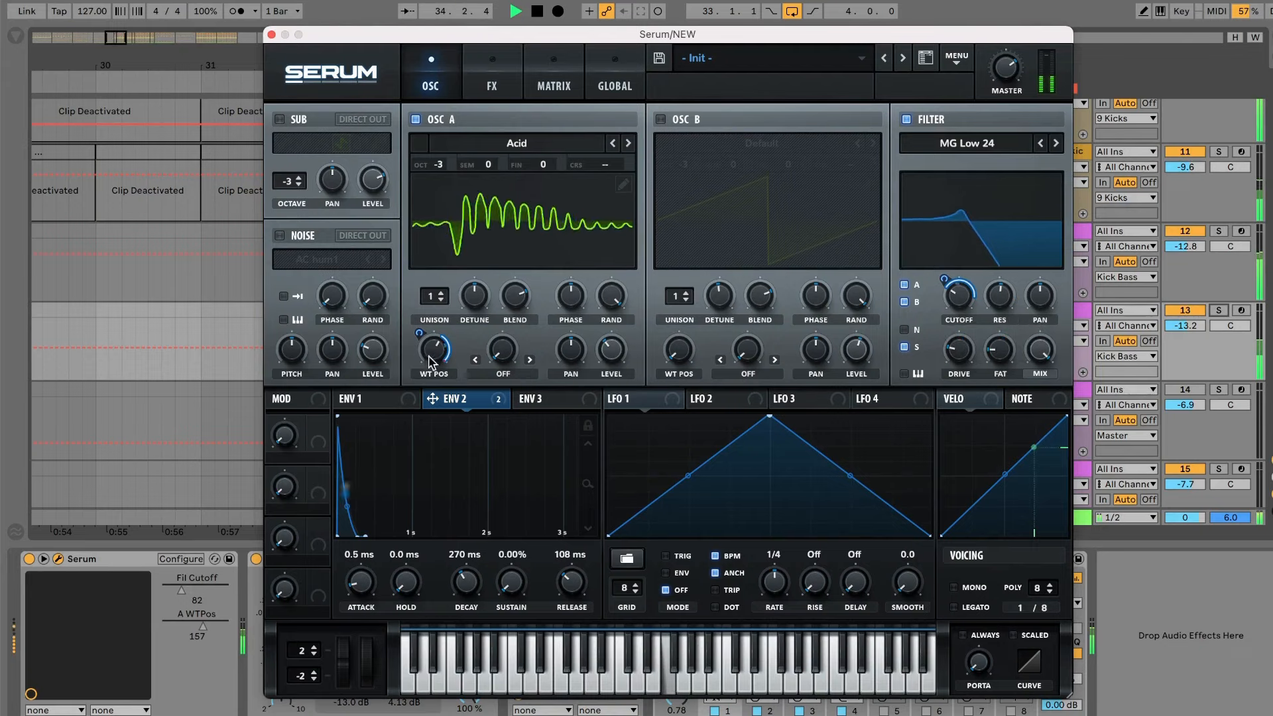
drag(431, 361, 453, 530)
drag(417, 336, 419, 337)
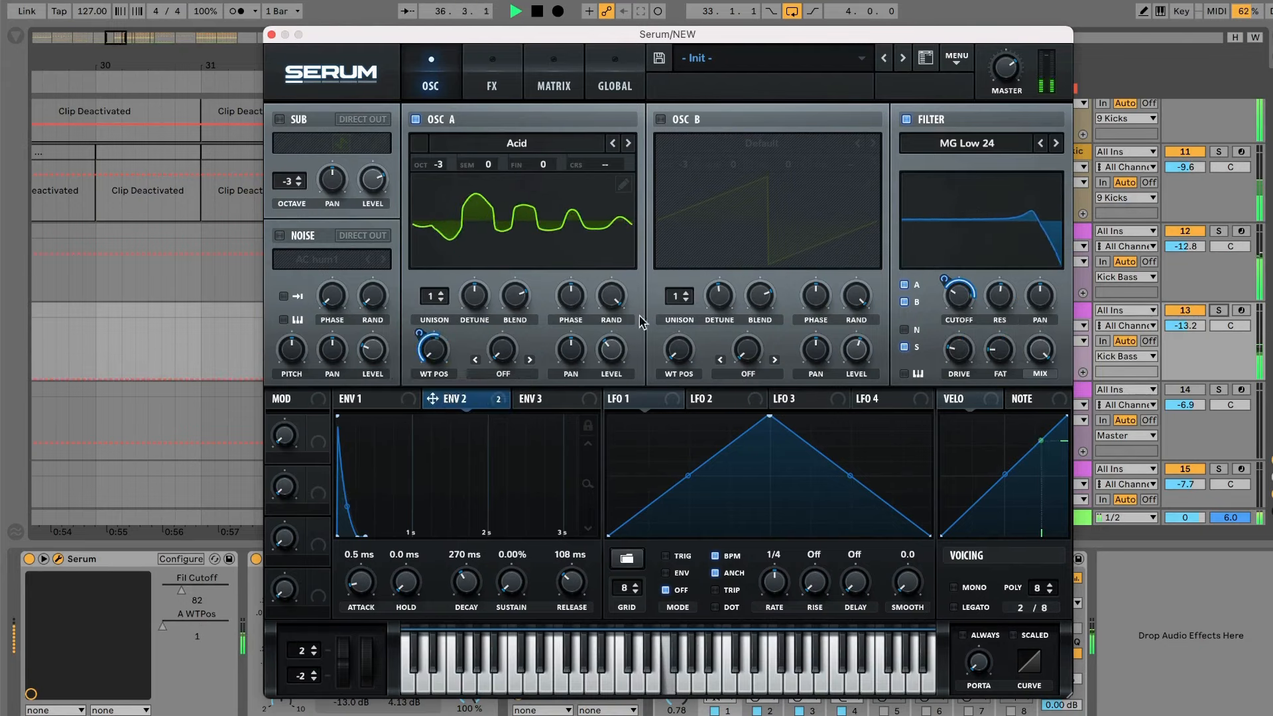
Step: Raise the filter cutoff to about 460 Hz and adjust Env 2's modulation depth on it
mouse_move(963, 301)
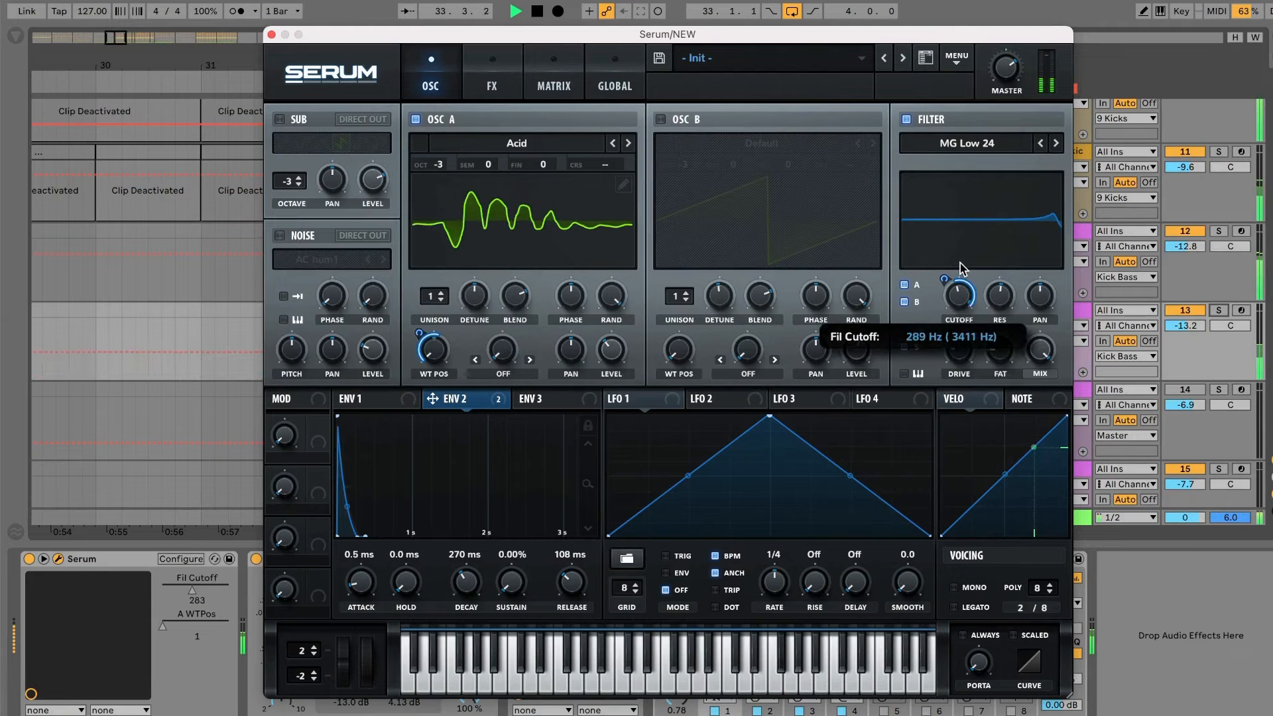
drag(963, 268, 960, 296)
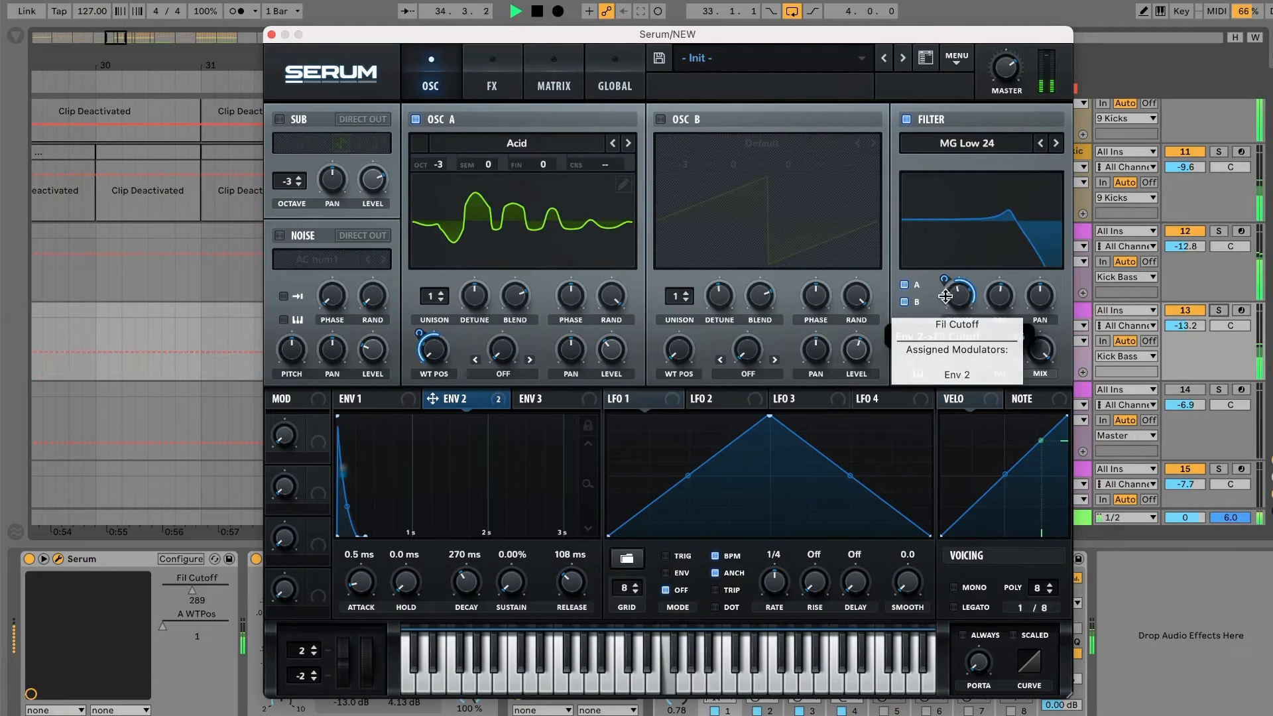
drag(959, 291, 968, 286)
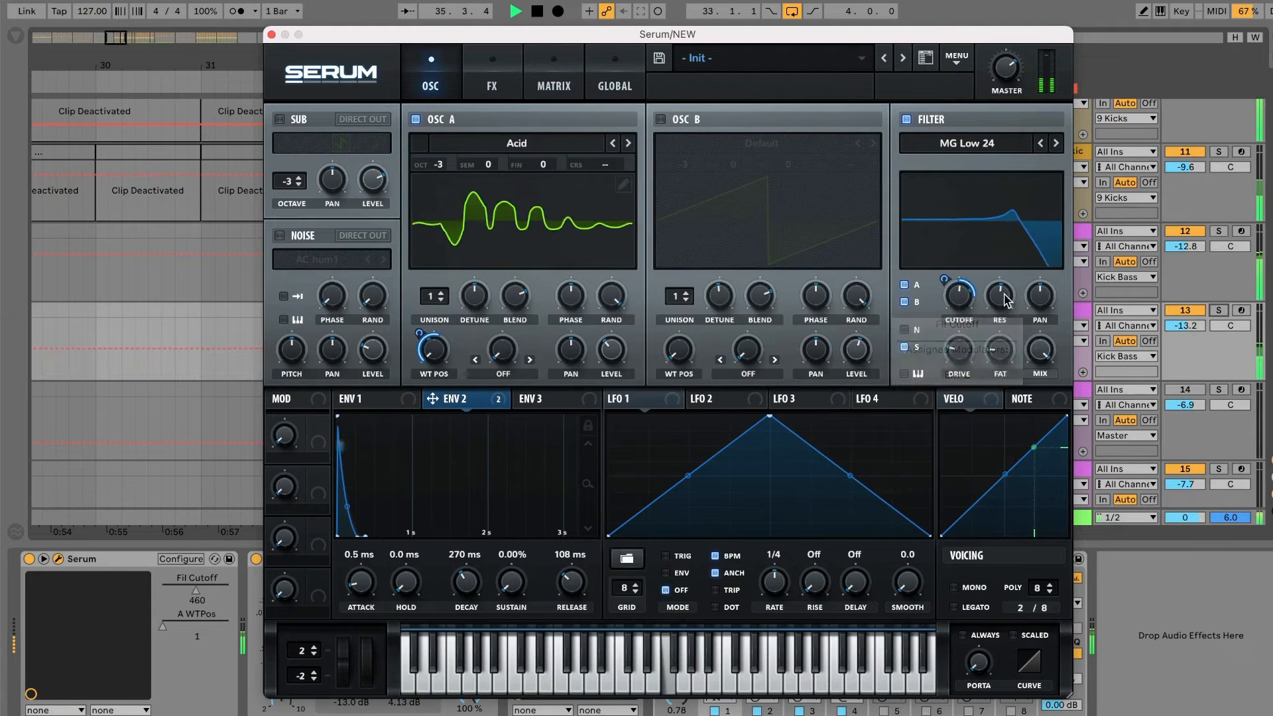
Step: Remove Env 2's modulation from the filter cutoff, assign LFO 1 to it and set the LFO rate to bar
right_click(962, 308)
click(1015, 359)
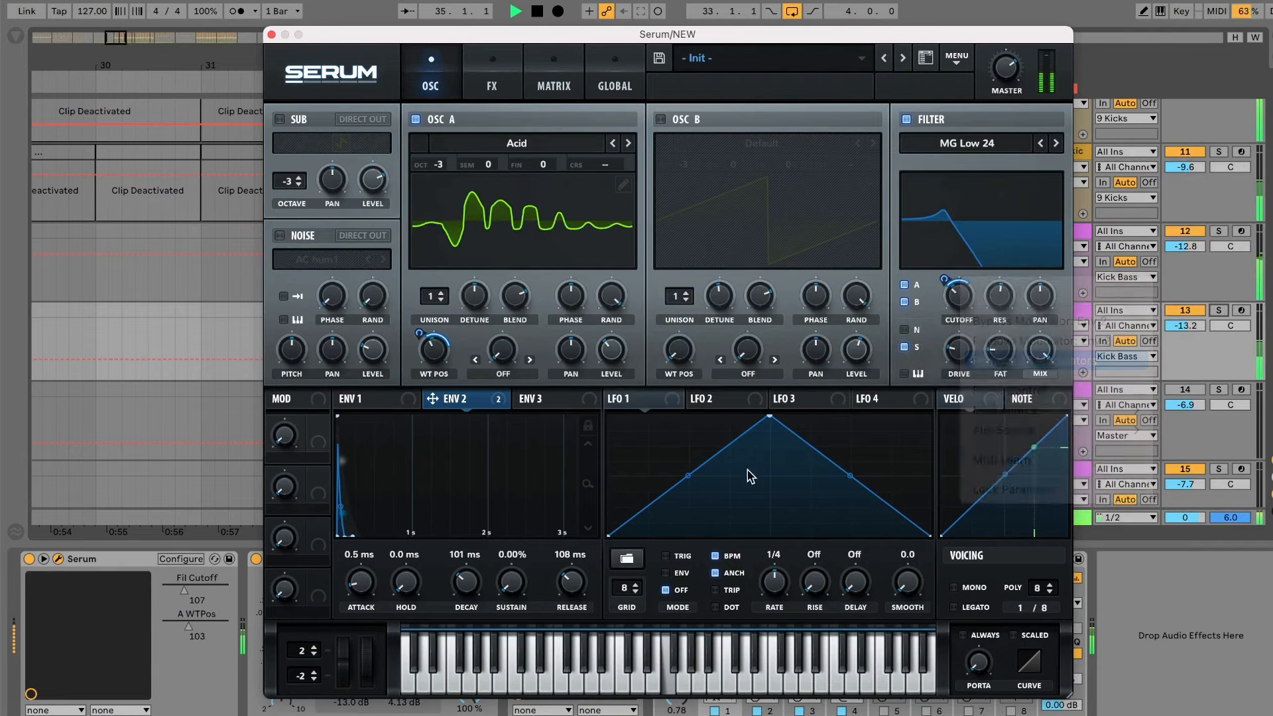
drag(693, 400, 959, 298)
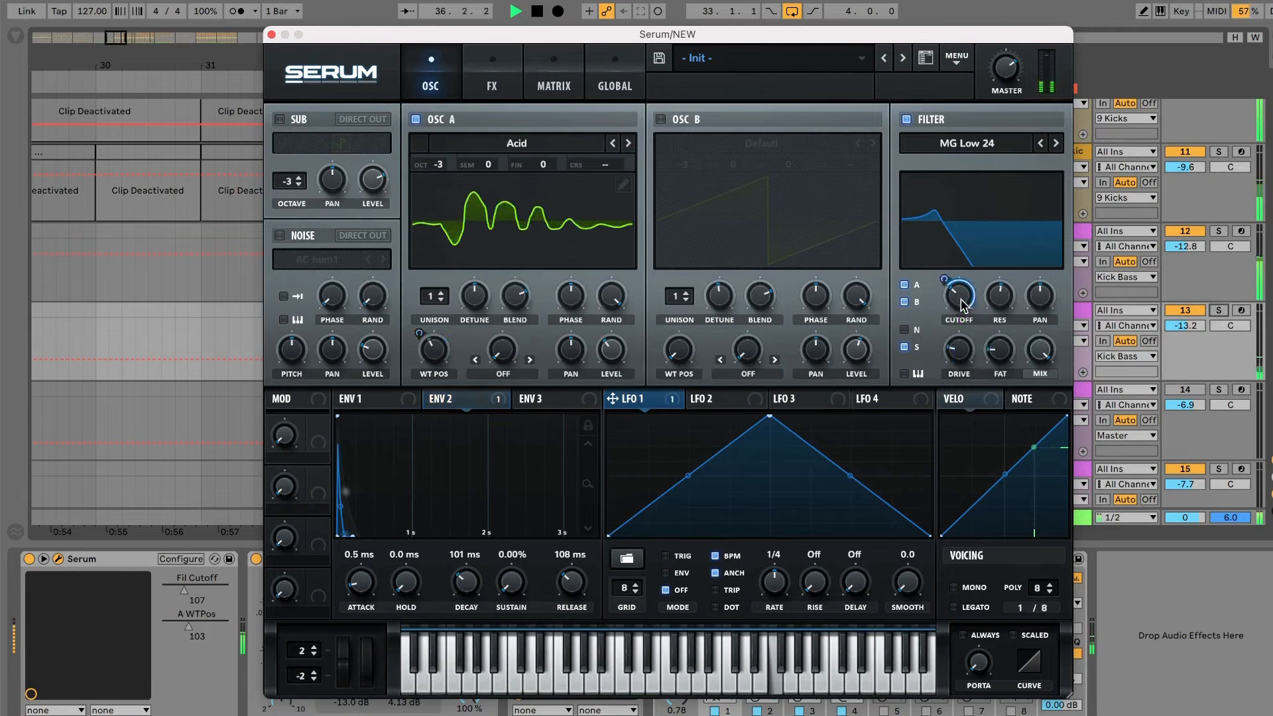
drag(774, 583, 775, 610)
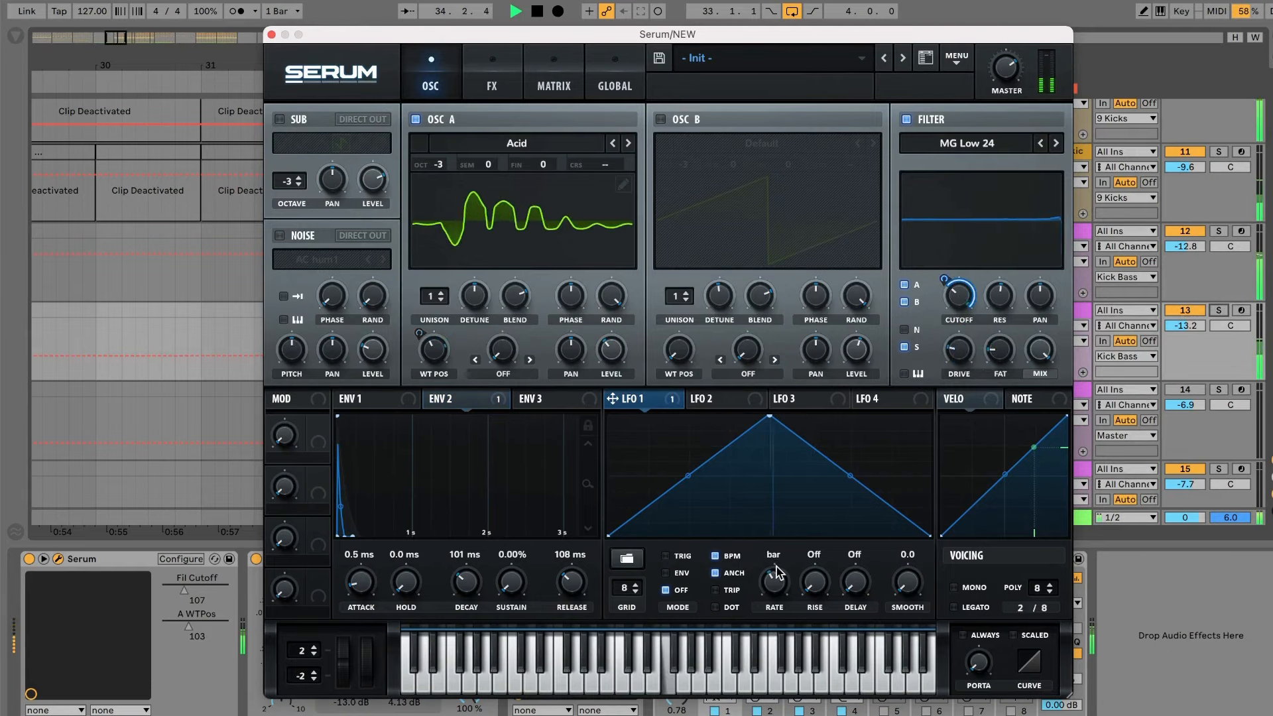
Step: Redraw LFO 1 with a nearly flat start at mid-height and a curved hump in the second half, adding points to shape it
drag(769, 416, 577, 473)
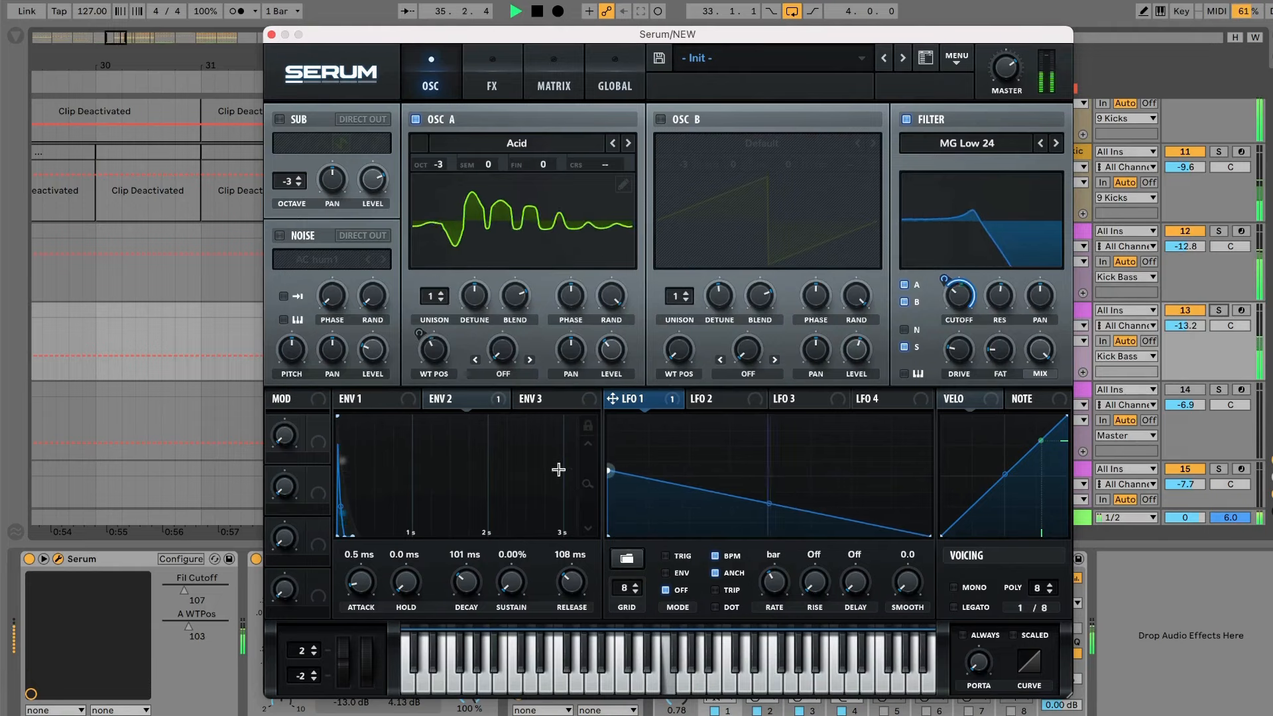
double_click(852, 487)
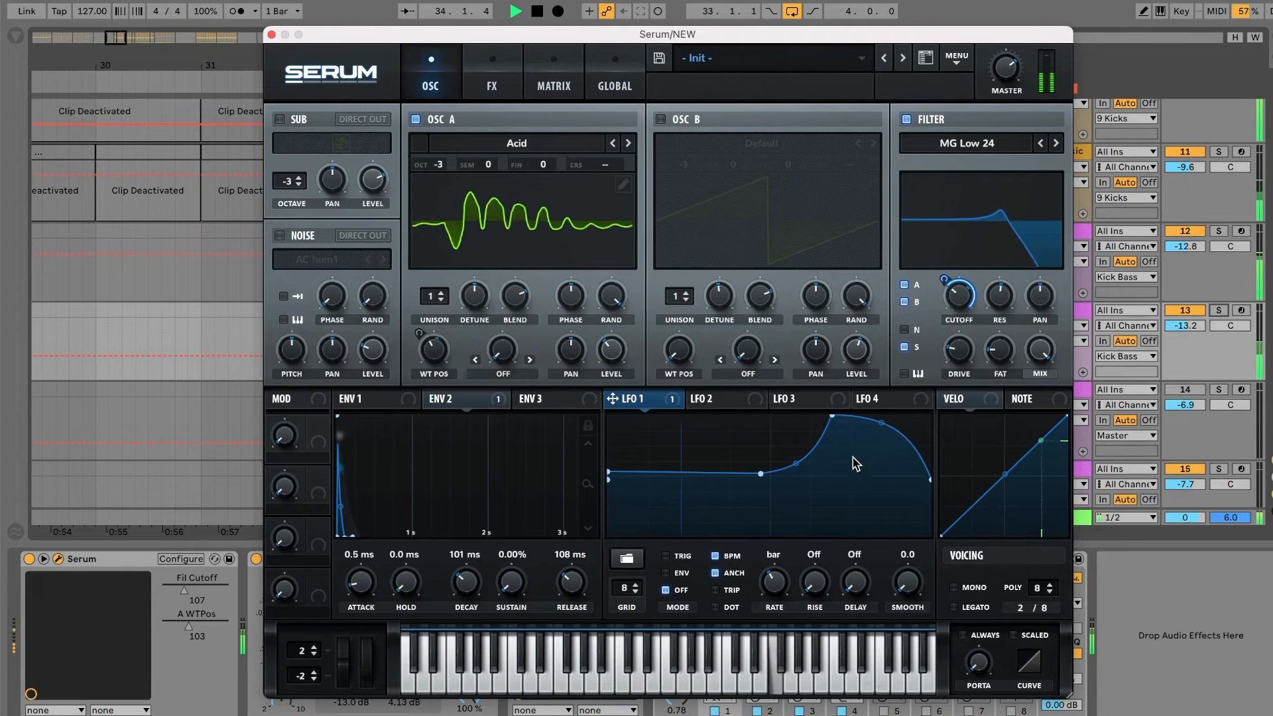
double_click(867, 432)
drag(867, 432, 863, 466)
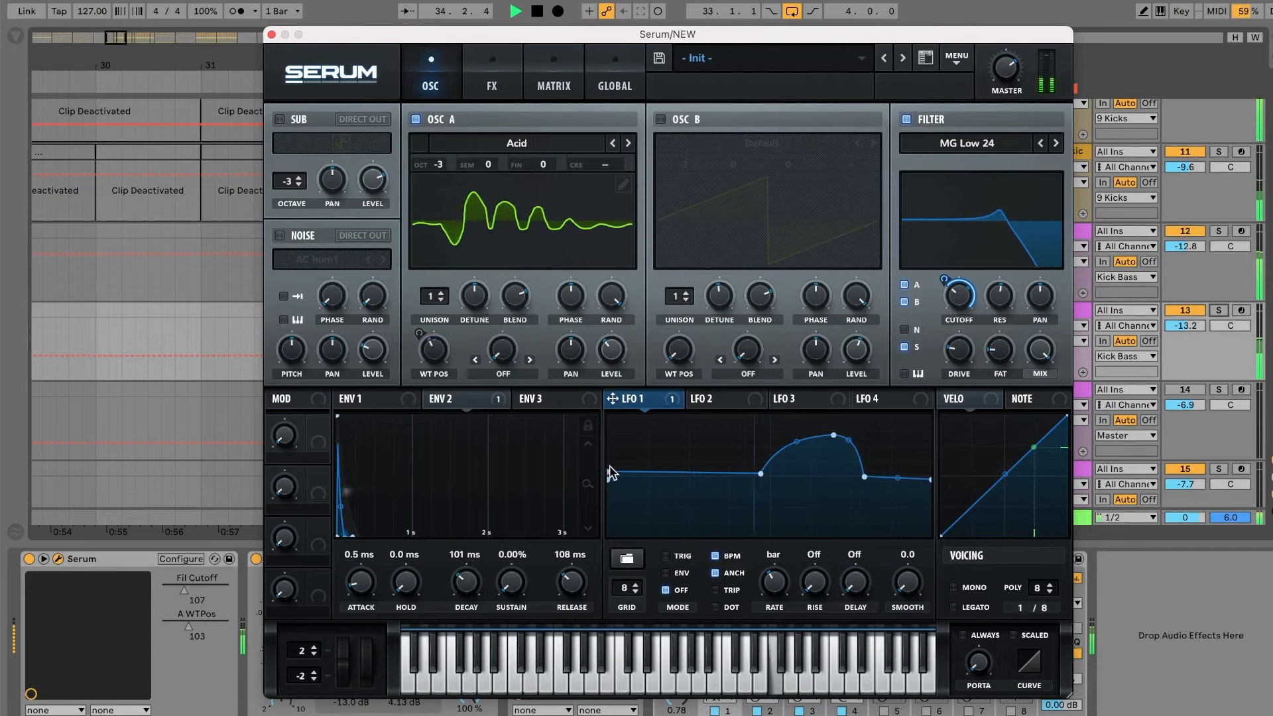
Step: Simplify LFO 1 into a straight rise from zero to a peak at about three quarters, followed by a curved fall
drag(759, 460, 902, 448)
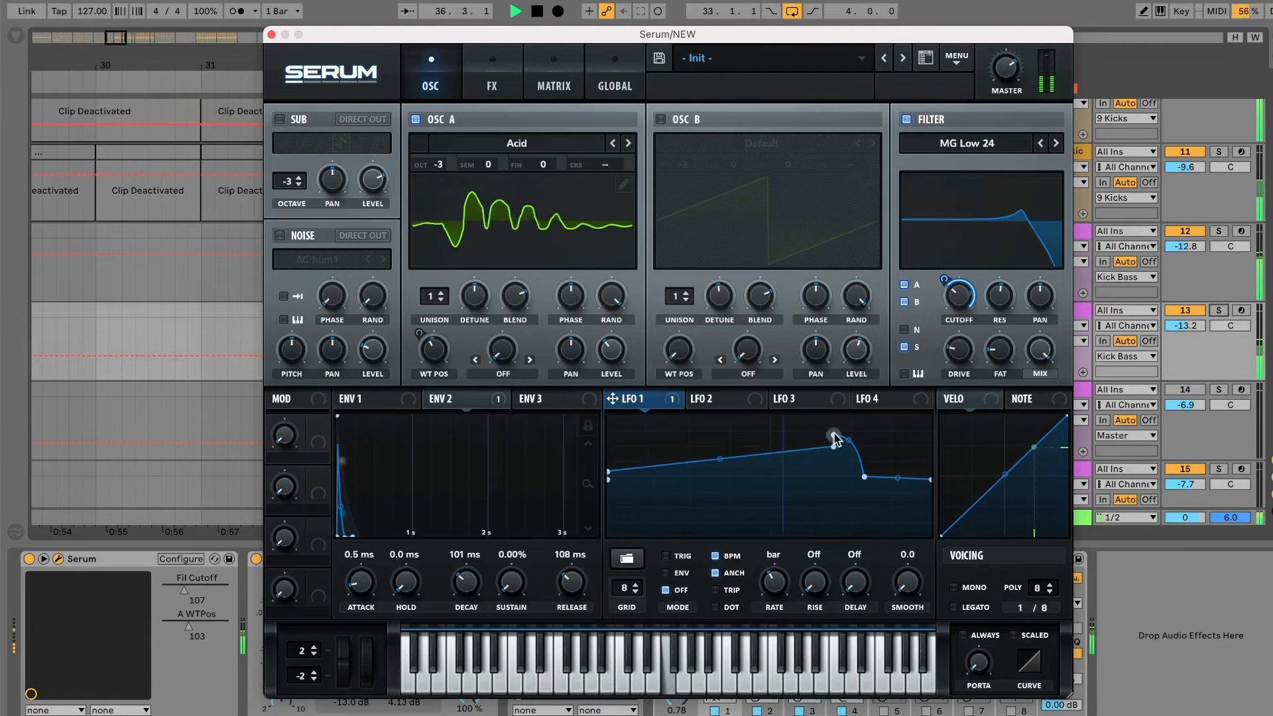
double_click(834, 435)
double_click(866, 478)
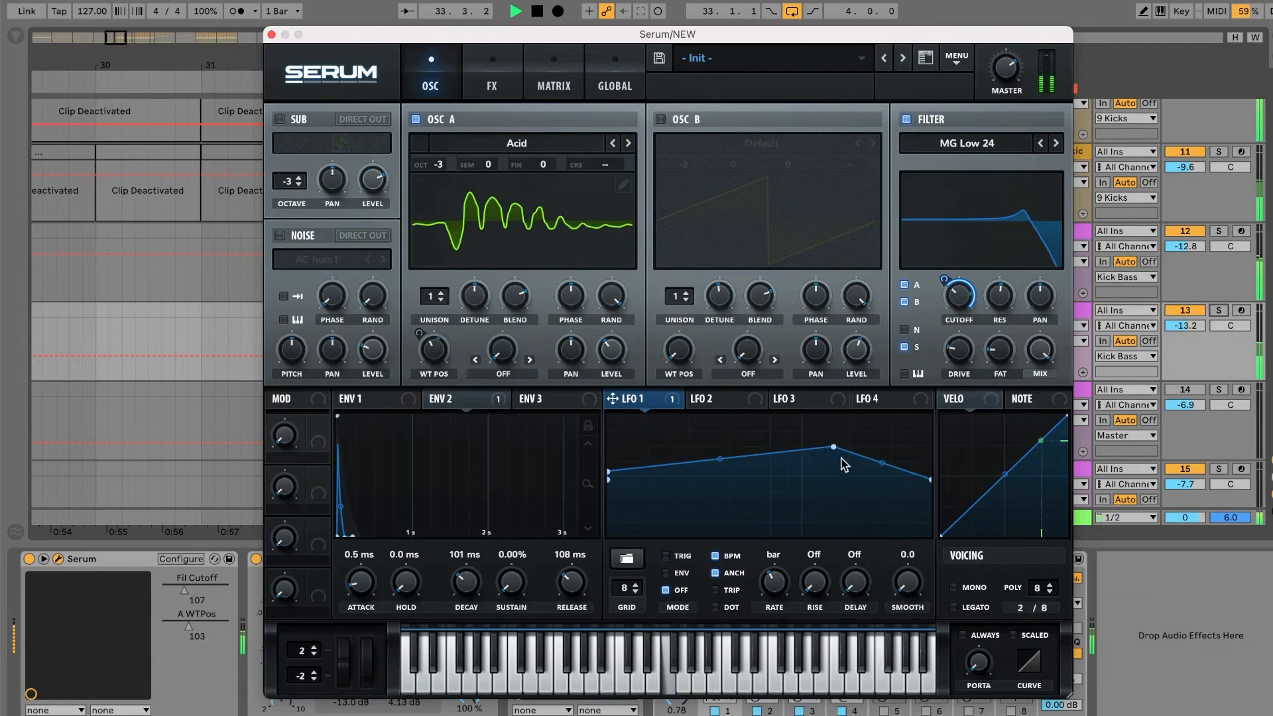
mouse_move(834, 446)
mouse_down()
mouse_move(895, 440)
mouse_move(849, 443)
mouse_up()
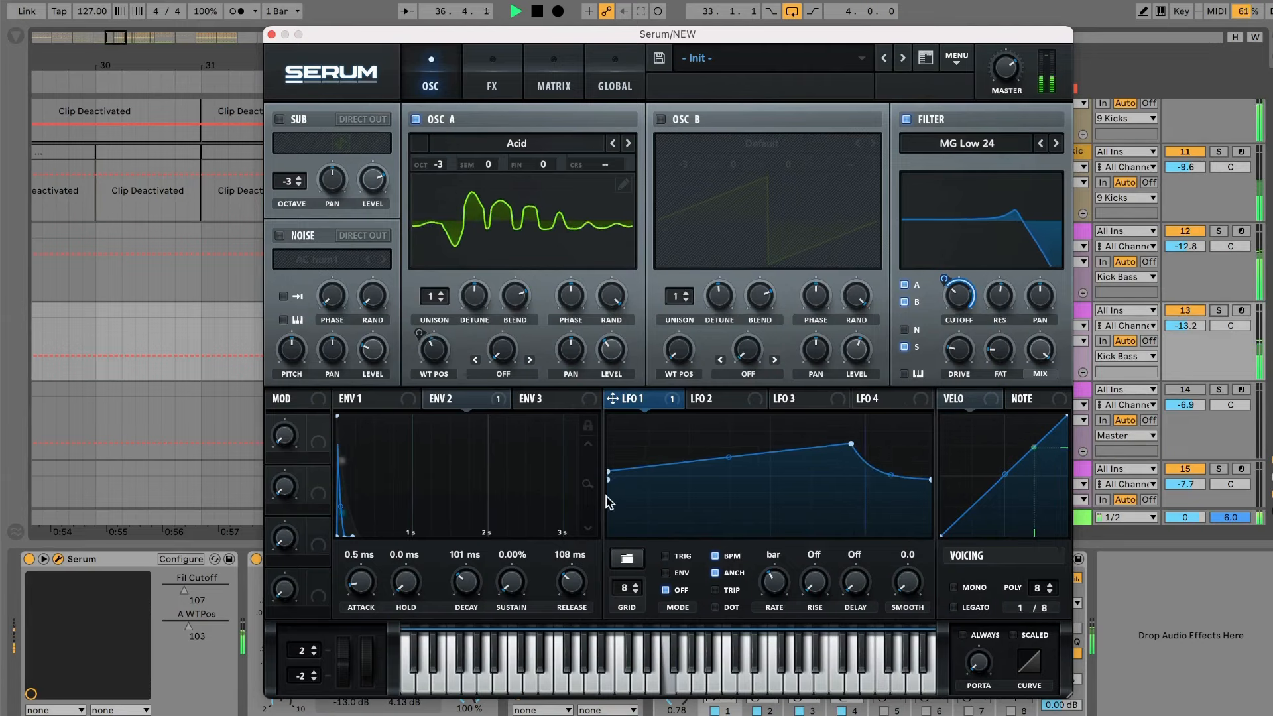
drag(608, 470, 608, 583)
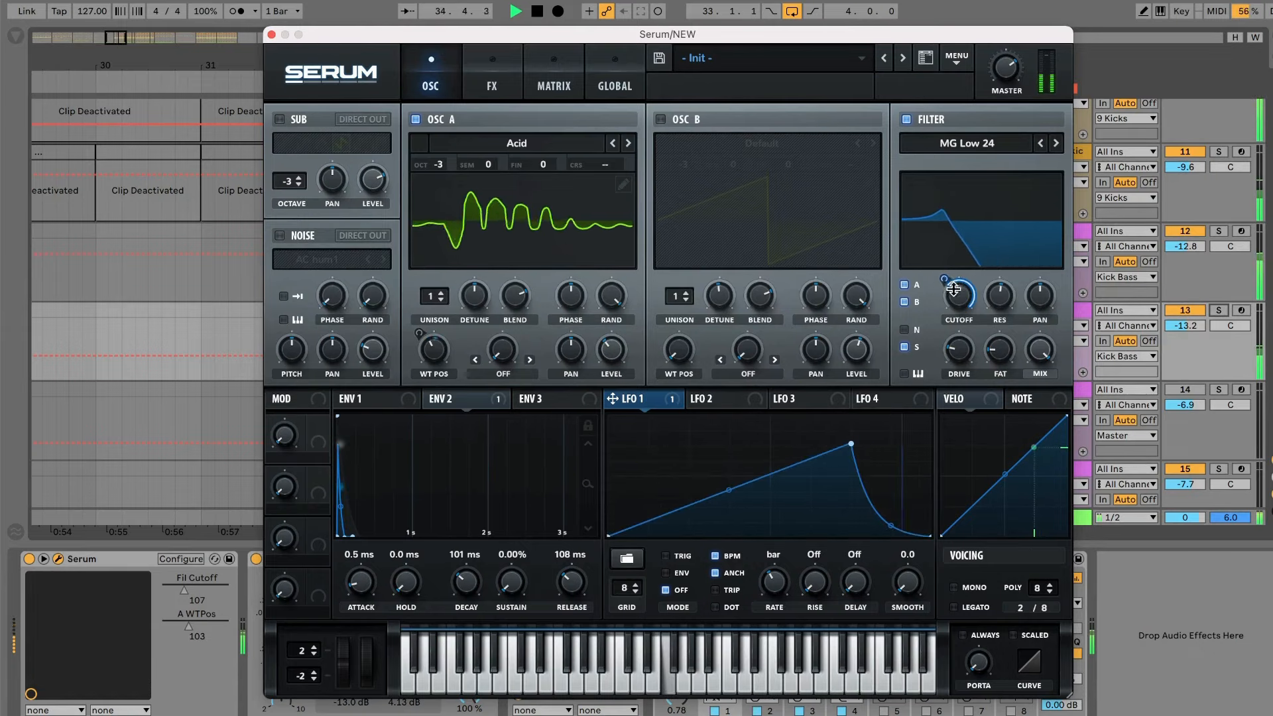
Step: Reduce LFO 1's modulation depth on the filter cutoff and raise the cutoff to about 231 Hz
mouse_move(940, 284)
mouse_down()
mouse_move(952, 311)
mouse_move(955, 266)
mouse_move(942, 266)
mouse_move(959, 326)
mouse_up()
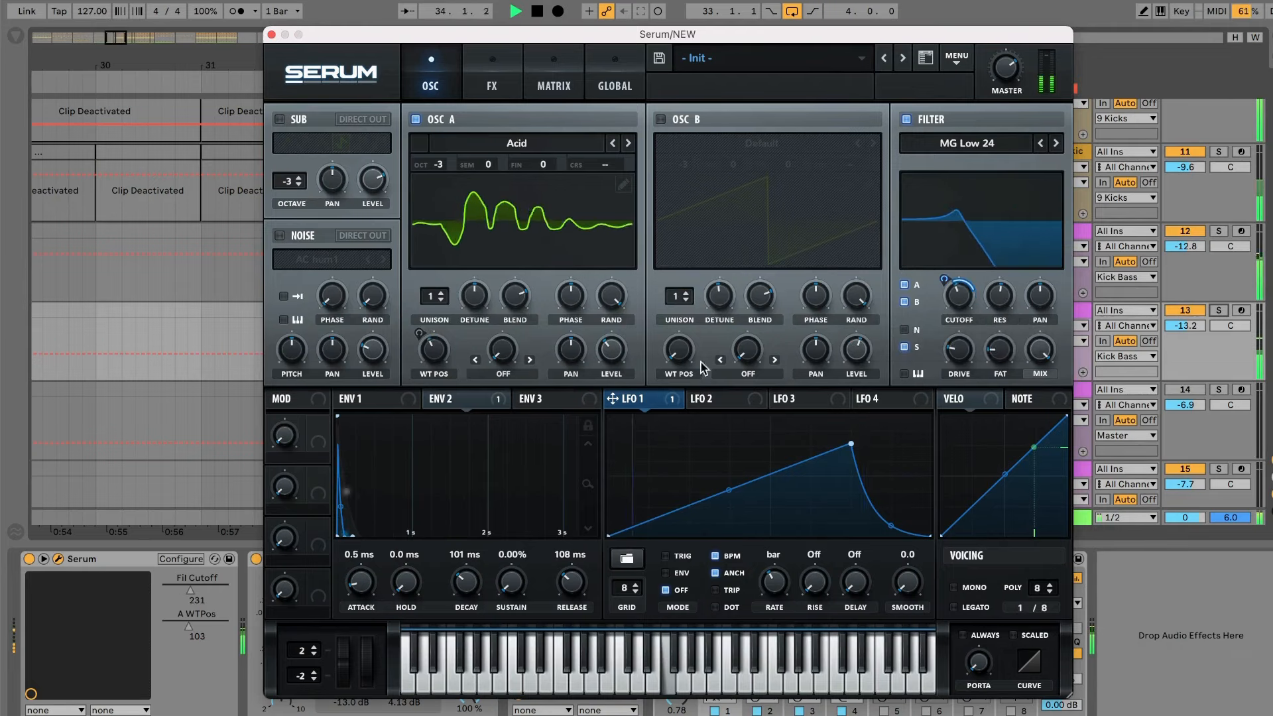
mouse_move(432, 373)
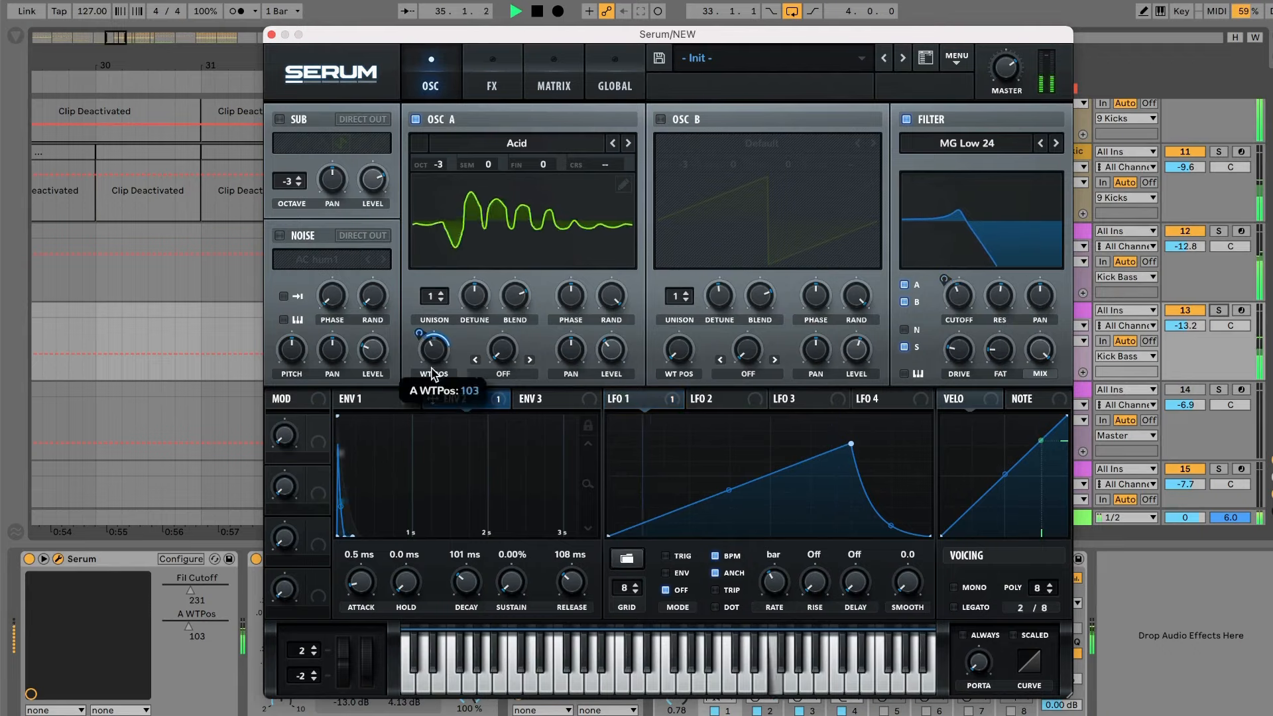